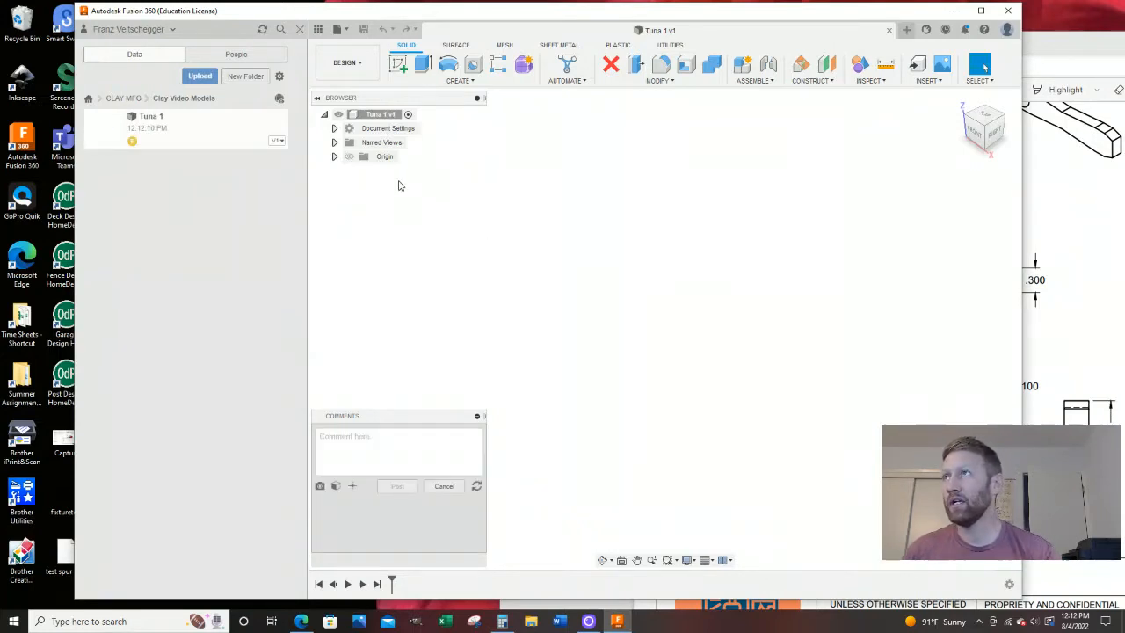
Create an internal standard component named Tuna under the Tuna 1 root and make it the active component
right_click(381, 117)
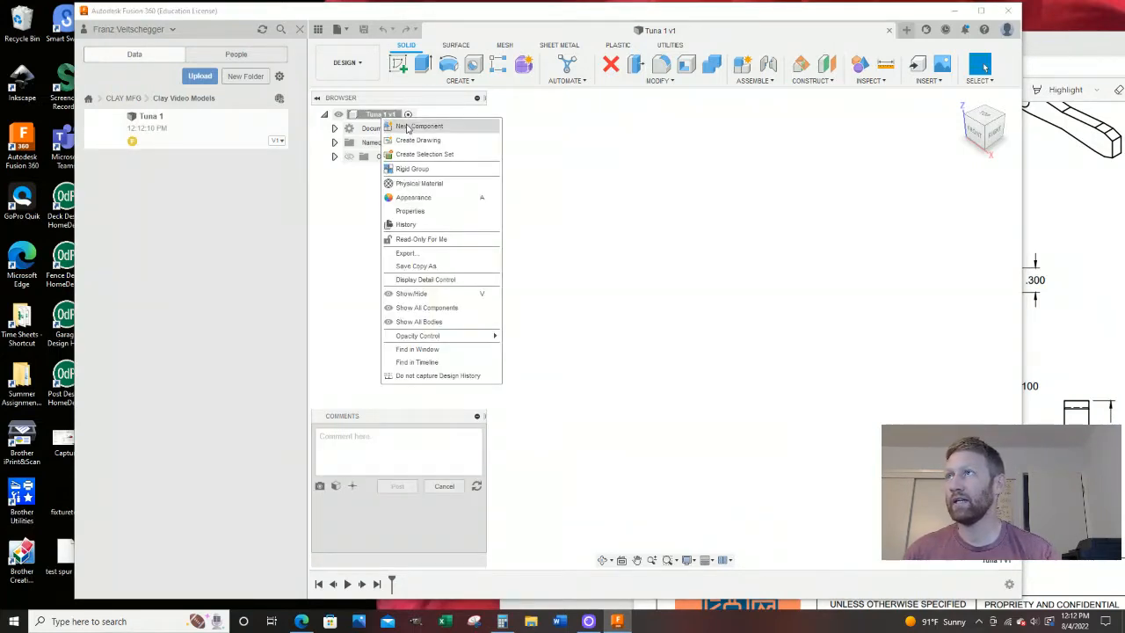
click(406, 126)
click(912, 240)
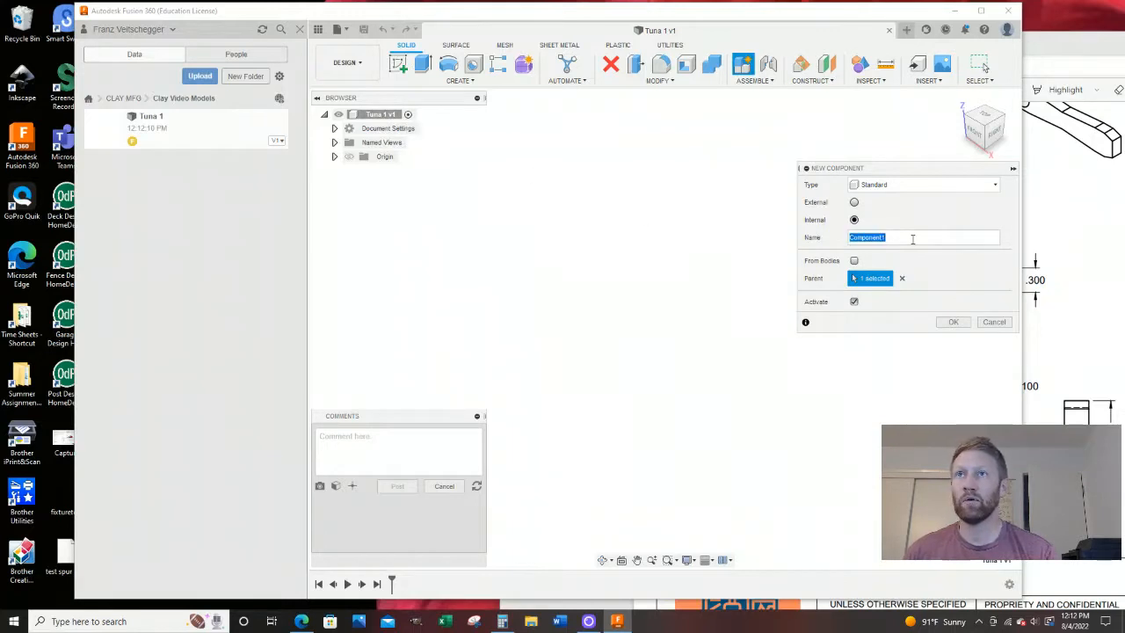
text(Tuna)
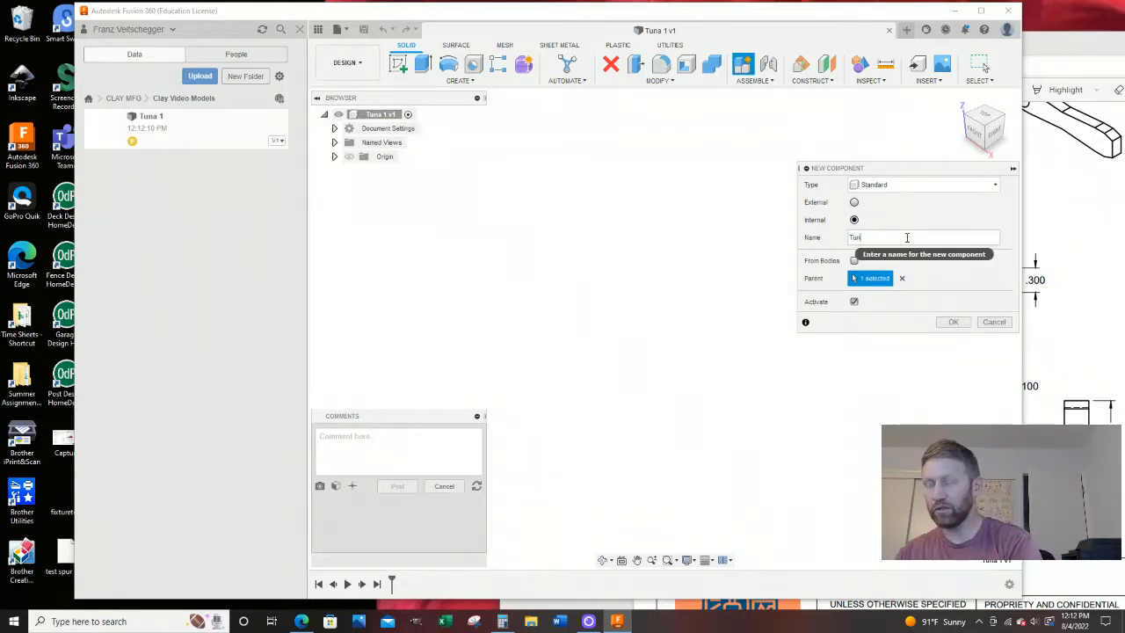
click(937, 322)
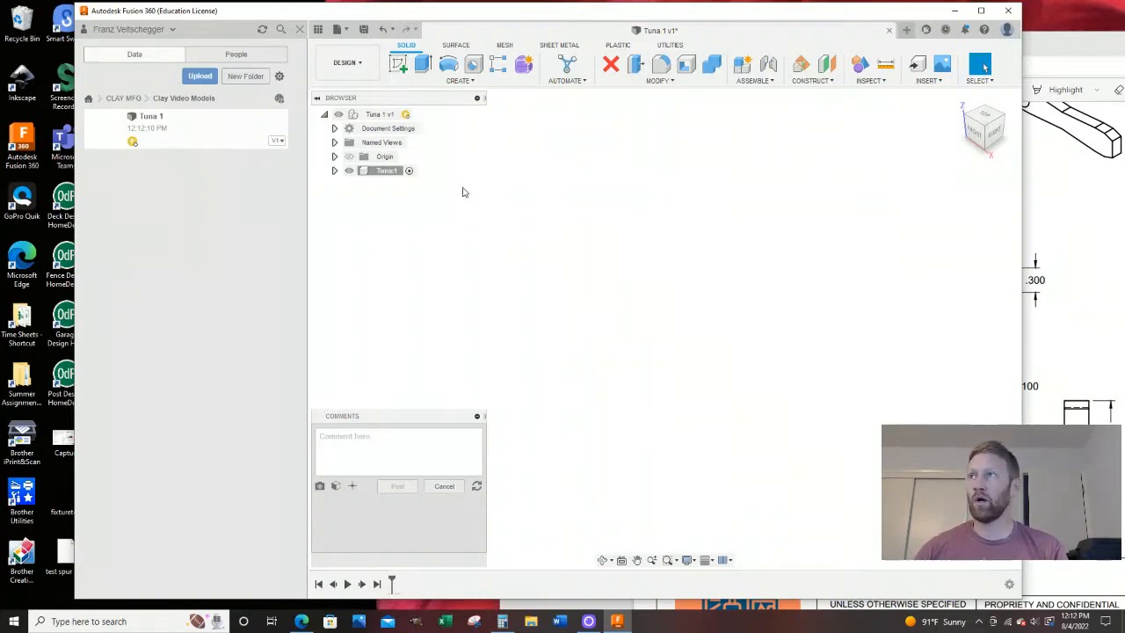
click(408, 170)
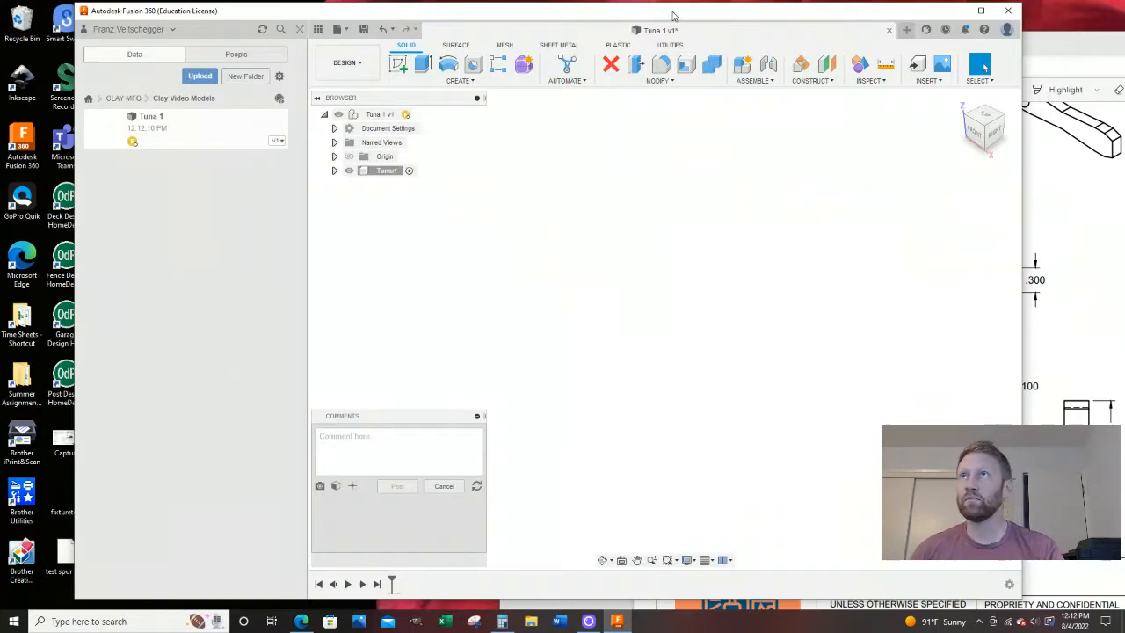
Check the pan, zoom and orbit shortcut setting in the general preferences, leaving the preferences without changes
drag(673, 15, 607, 16)
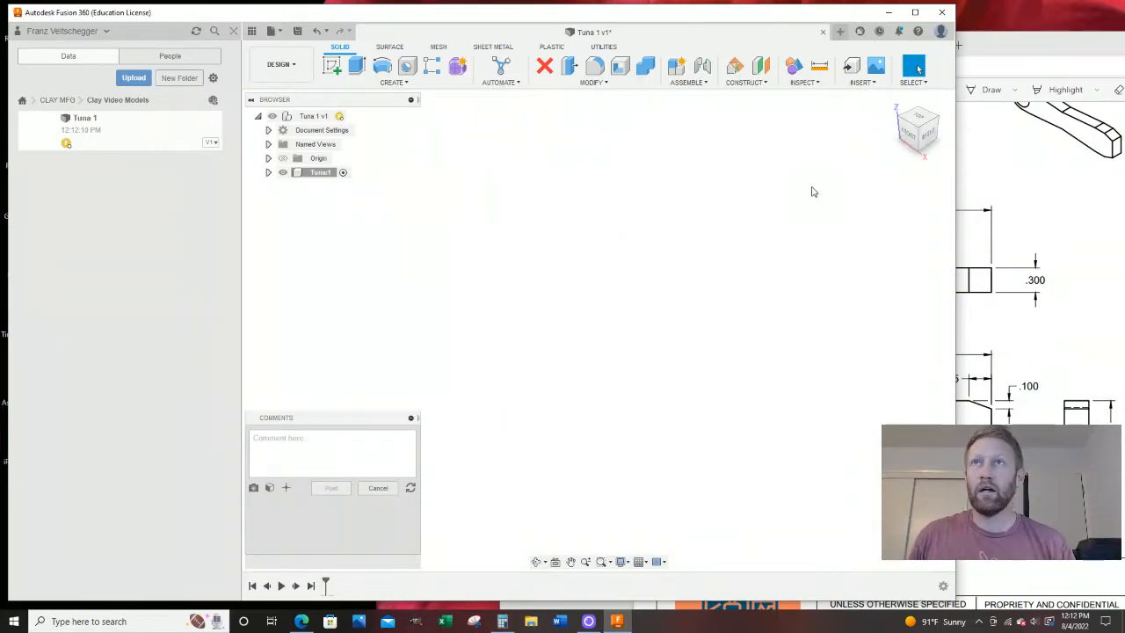
click(919, 120)
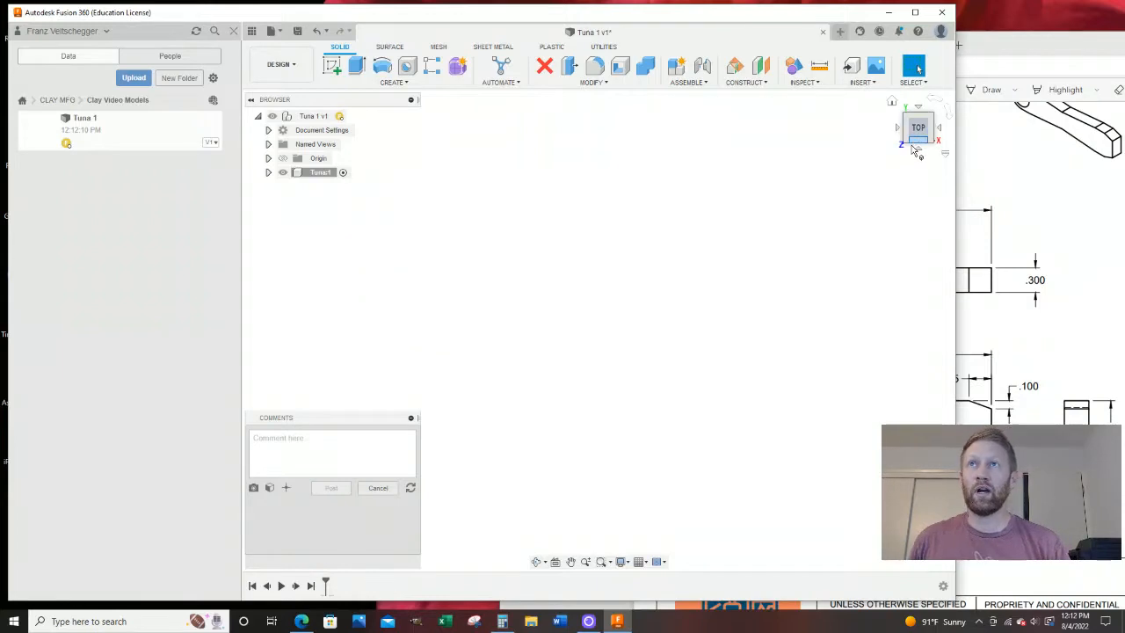
shift+middle_drag(891, 135, 909, 128)
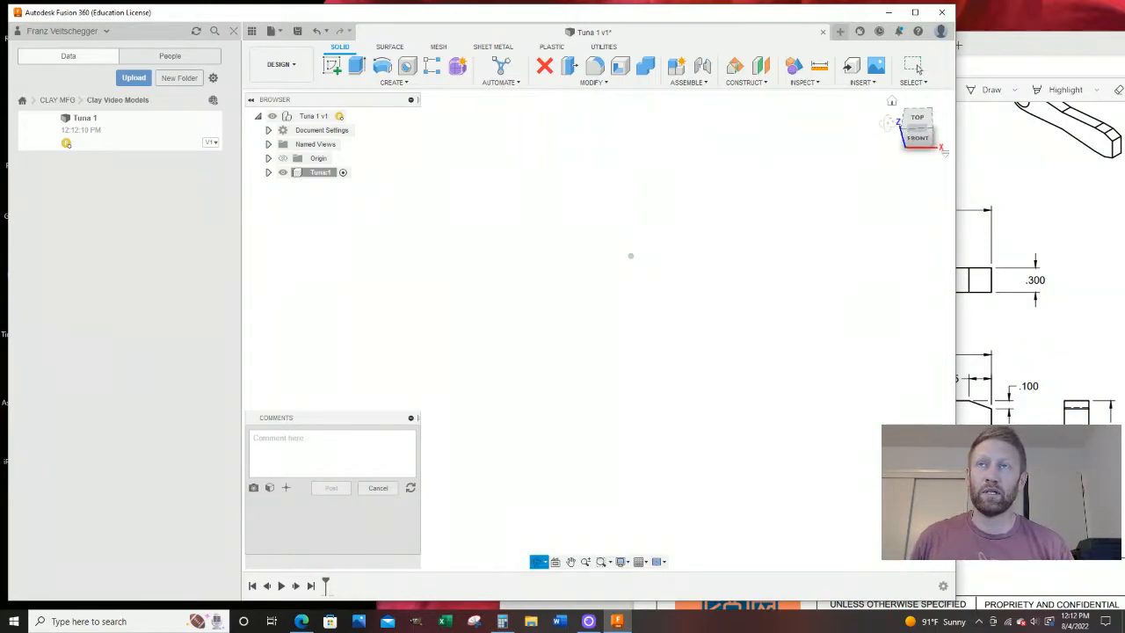
mouse_move(930, 147)
mouse_down()
mouse_move(923, 139)
mouse_move(932, 140)
mouse_up()
click(940, 34)
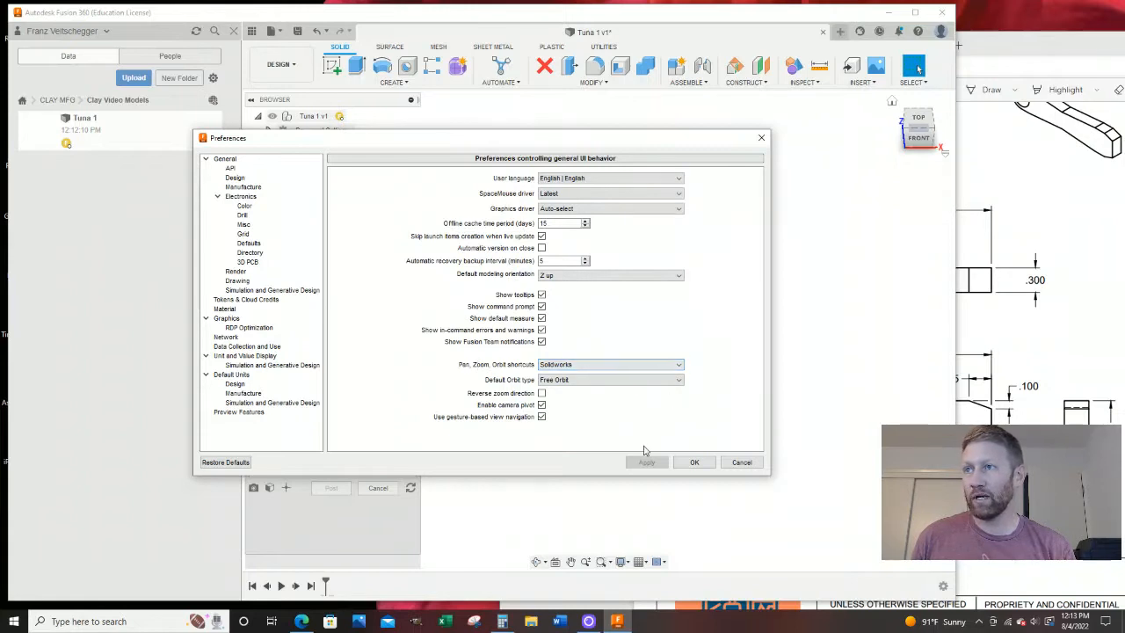
click(741, 462)
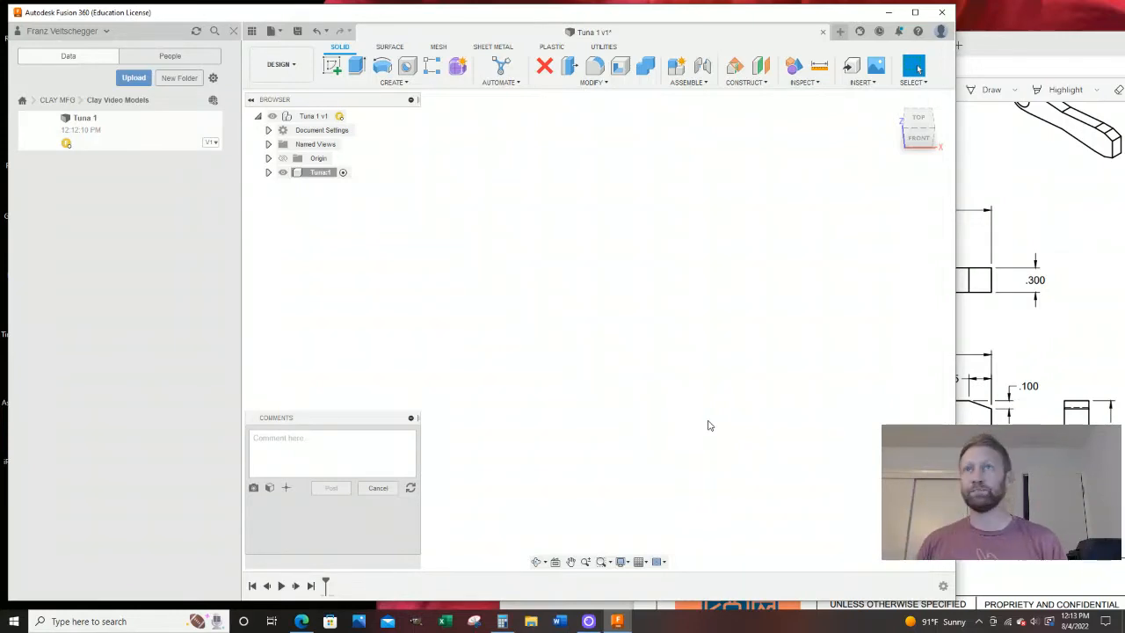
Switch to the Tuna 1 drawing PDF in the browser and examine the part's overall and profile dimensions
click(1009, 195)
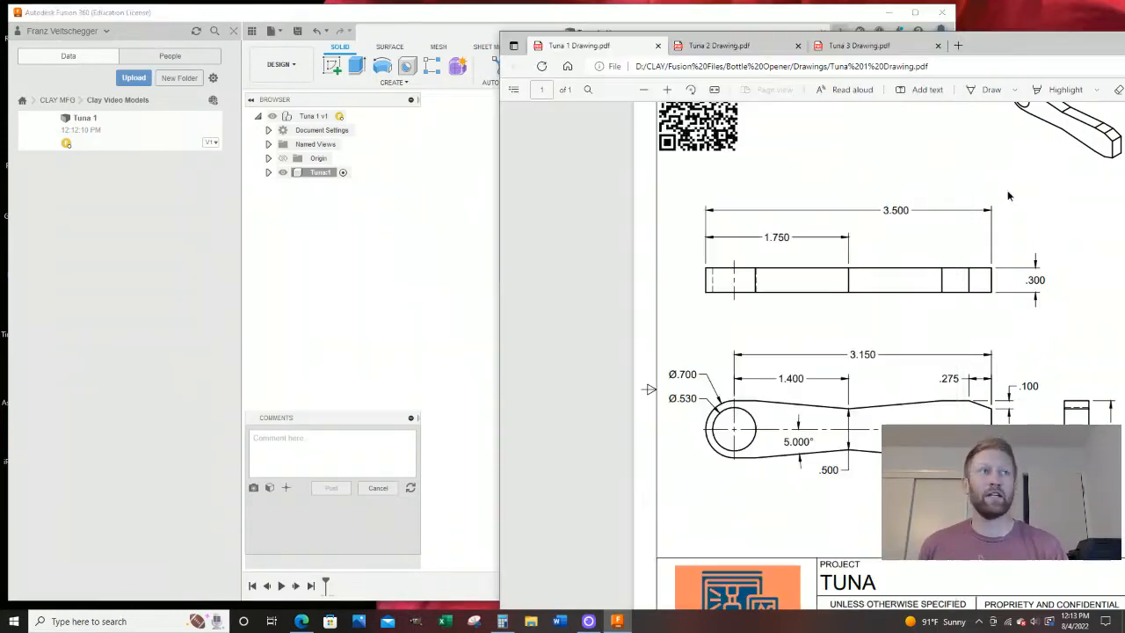
drag(975, 45, 743, 23)
scroll(621, 233, up, 2)
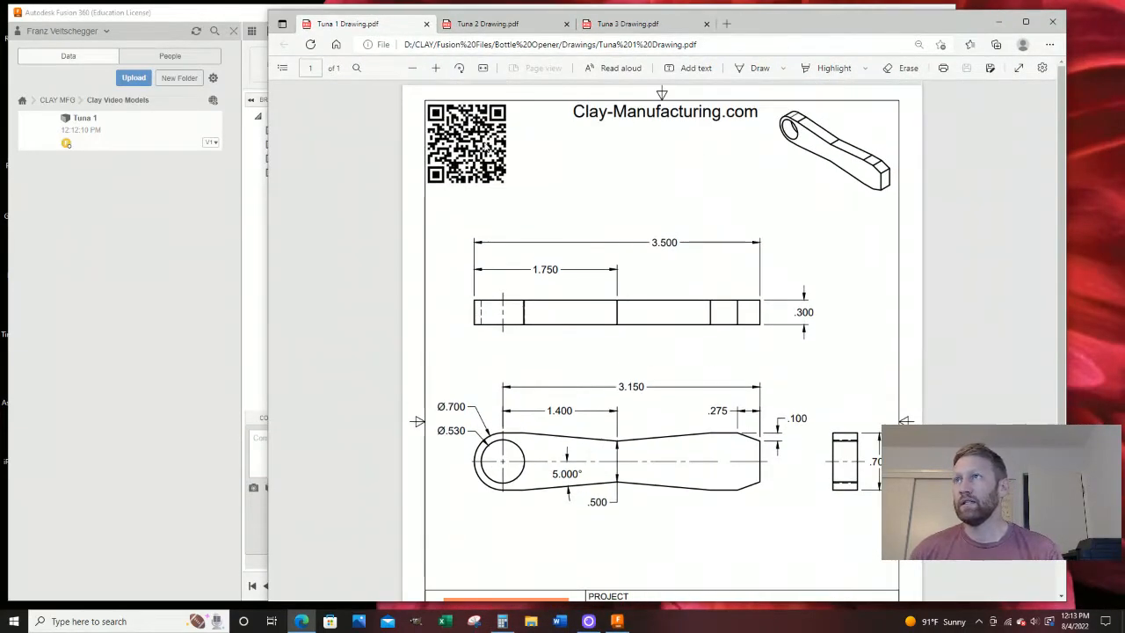
ctrl+scroll(601, 171, down, 3)
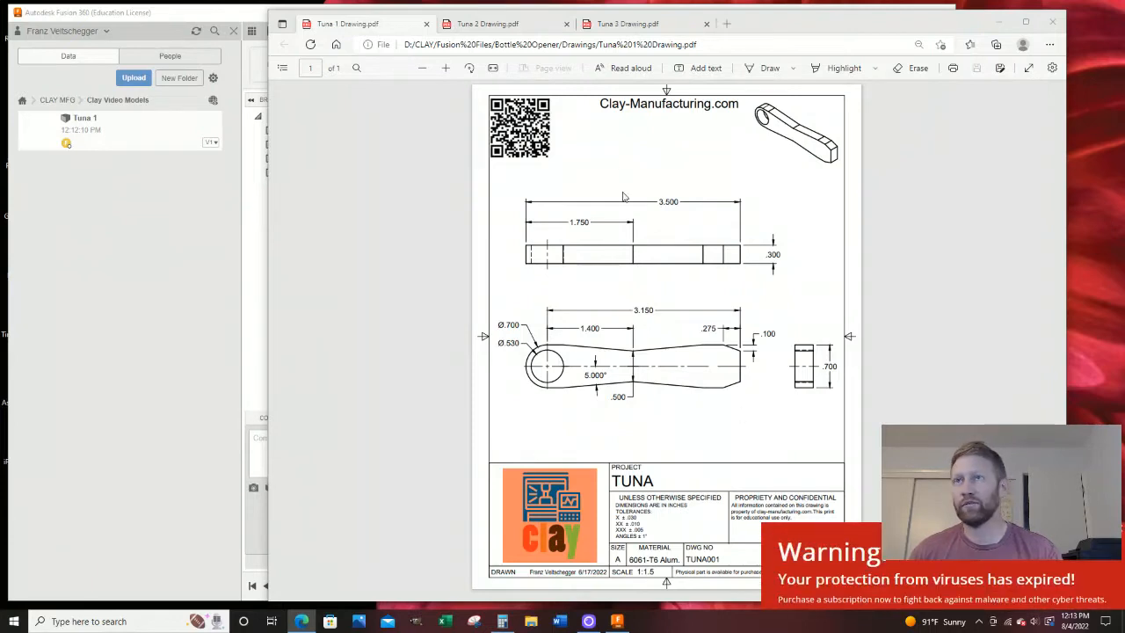
click(1103, 491)
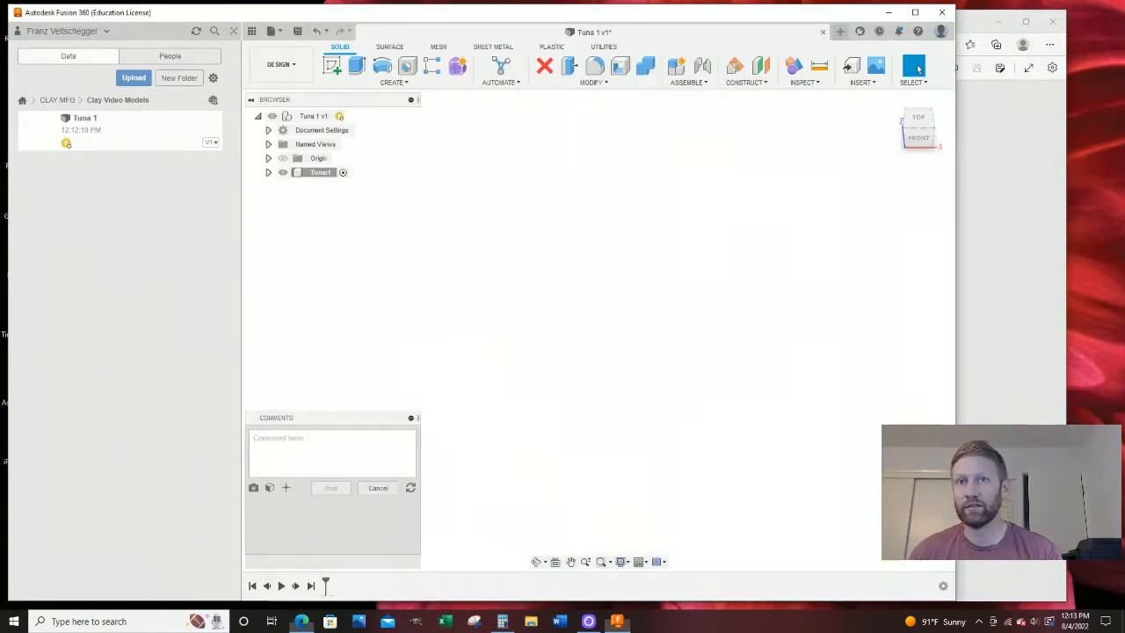
click(1019, 493)
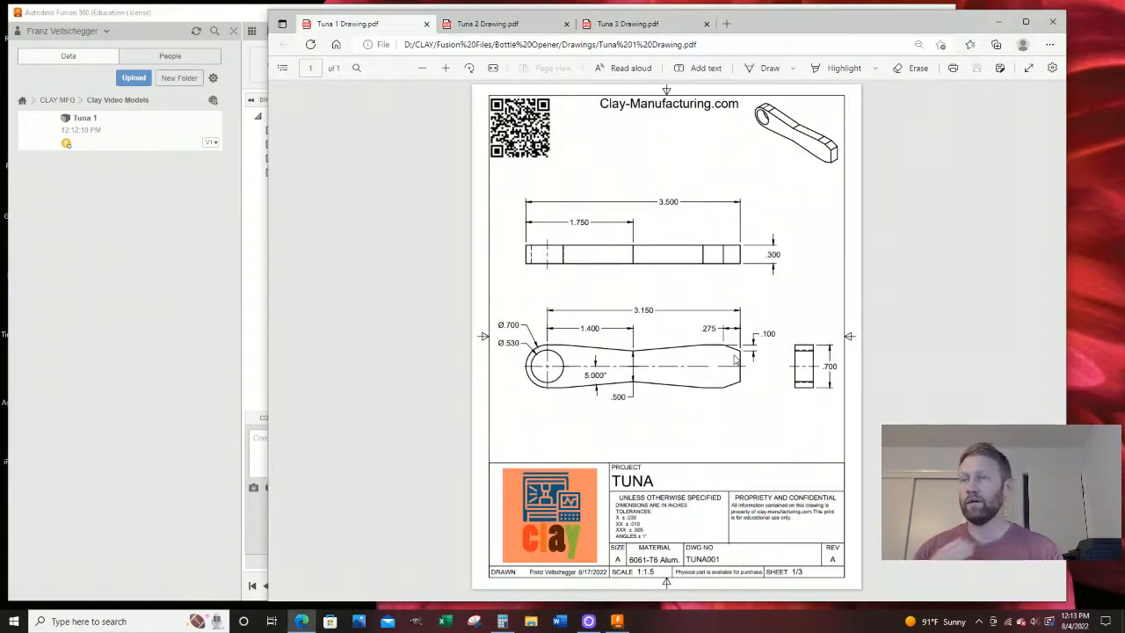
ctrl+scroll(581, 277, up, 1)
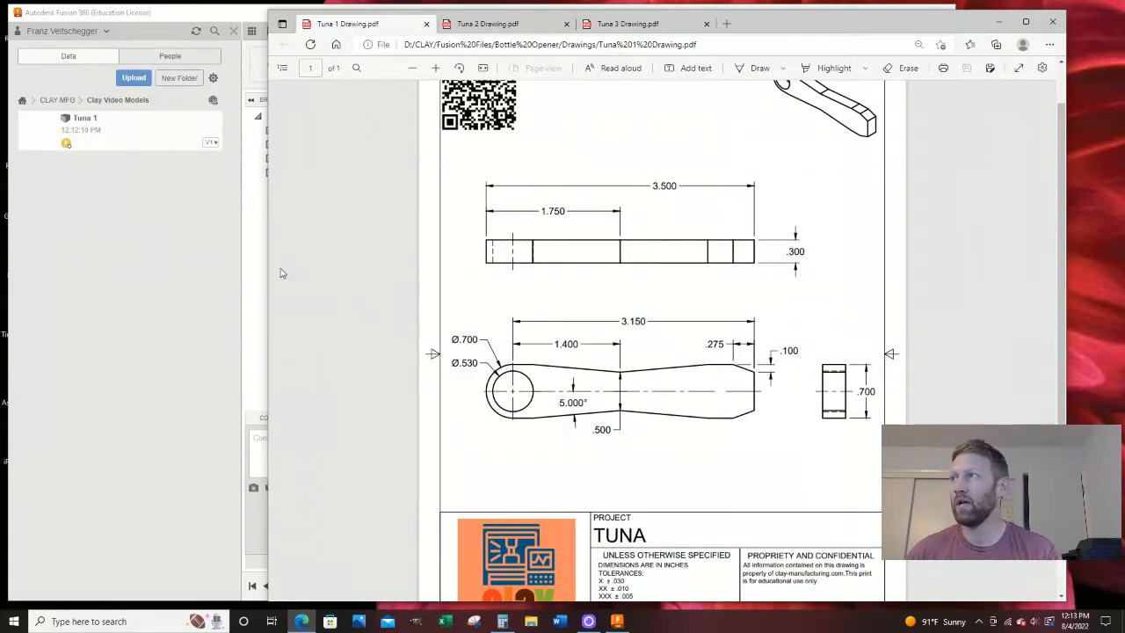
Switch back to Fusion 360 and start a sketch on the horizontal XY plane, viewed from the top
click(259, 283)
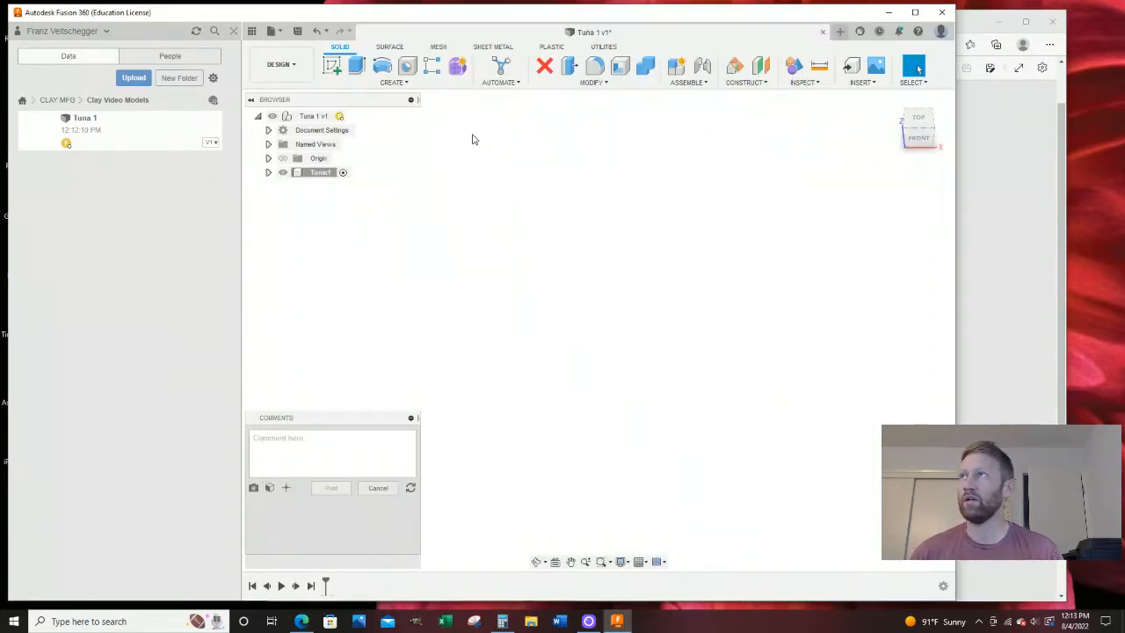
click(332, 70)
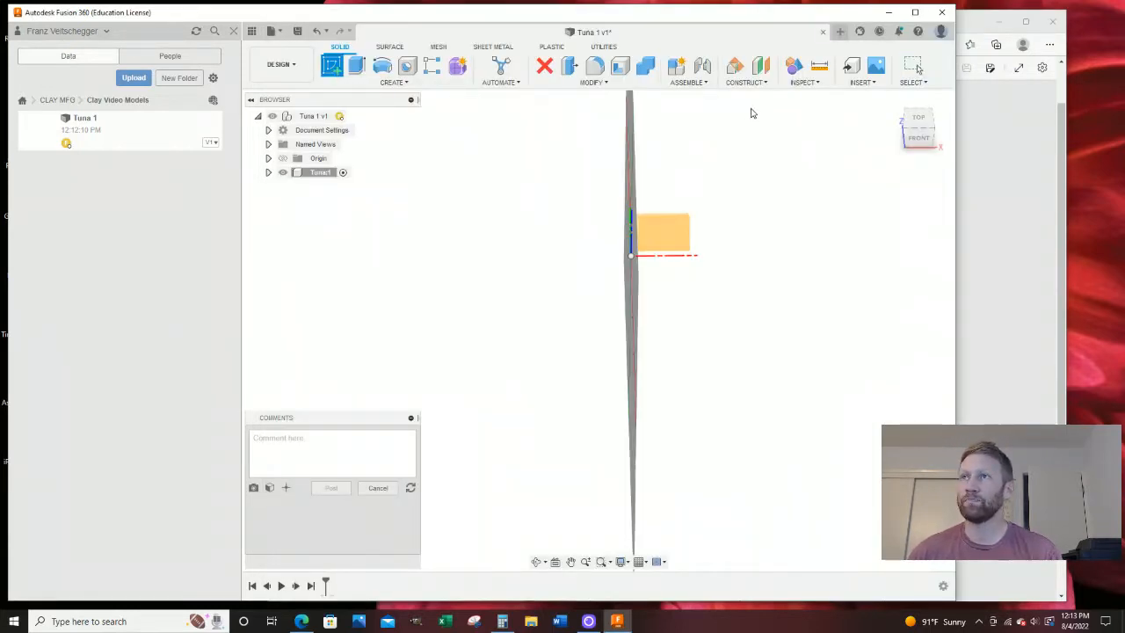
click(912, 125)
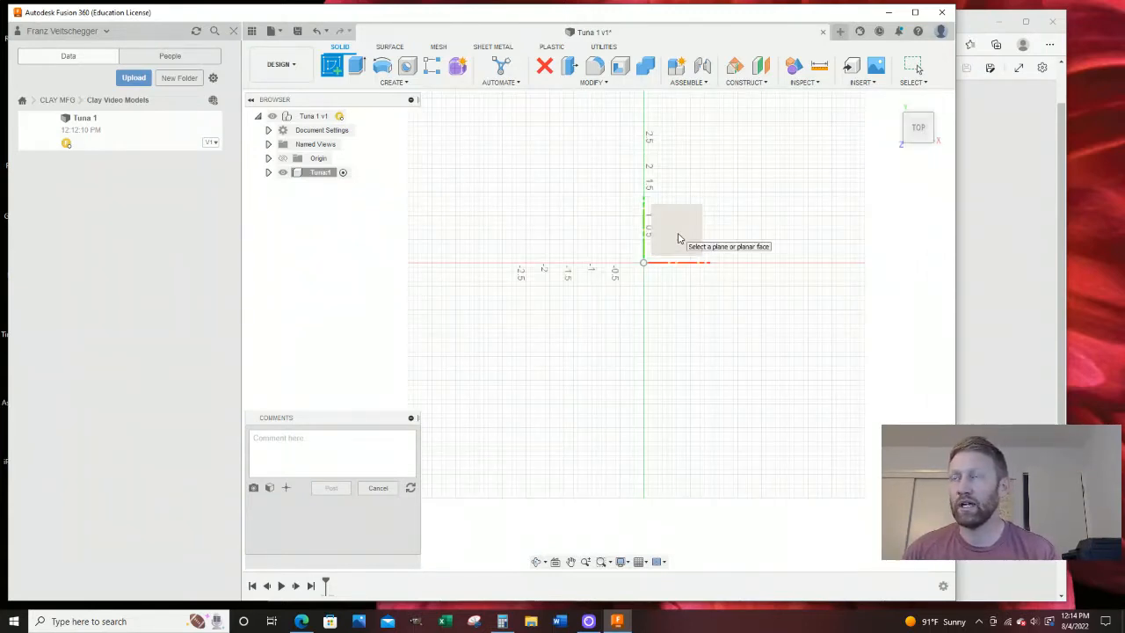
click(679, 232)
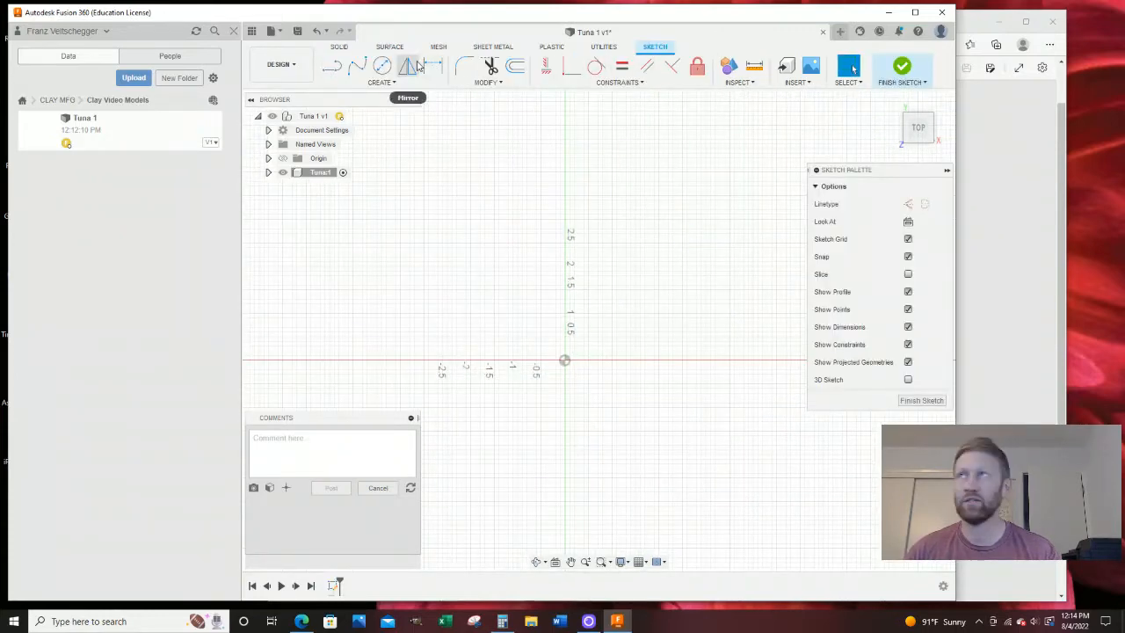
Draw a center rectangle on the sketch origin, 3.5 in wide and 0.7 in high, taking the sizes from the Tuna 1 drawing
click(395, 82)
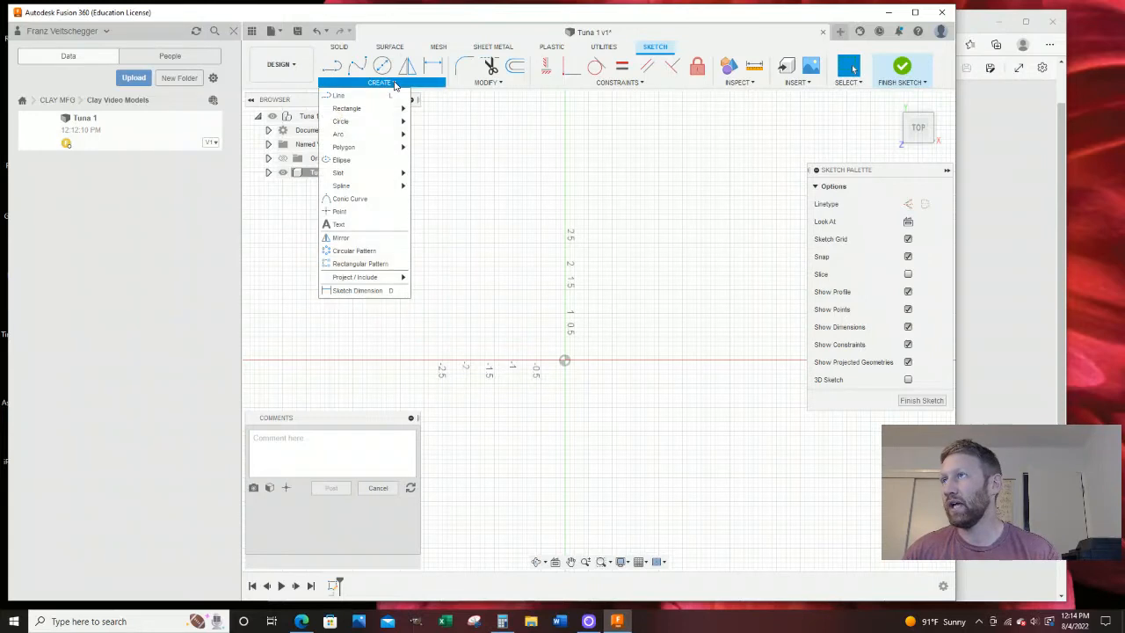
mouse_move(397, 111)
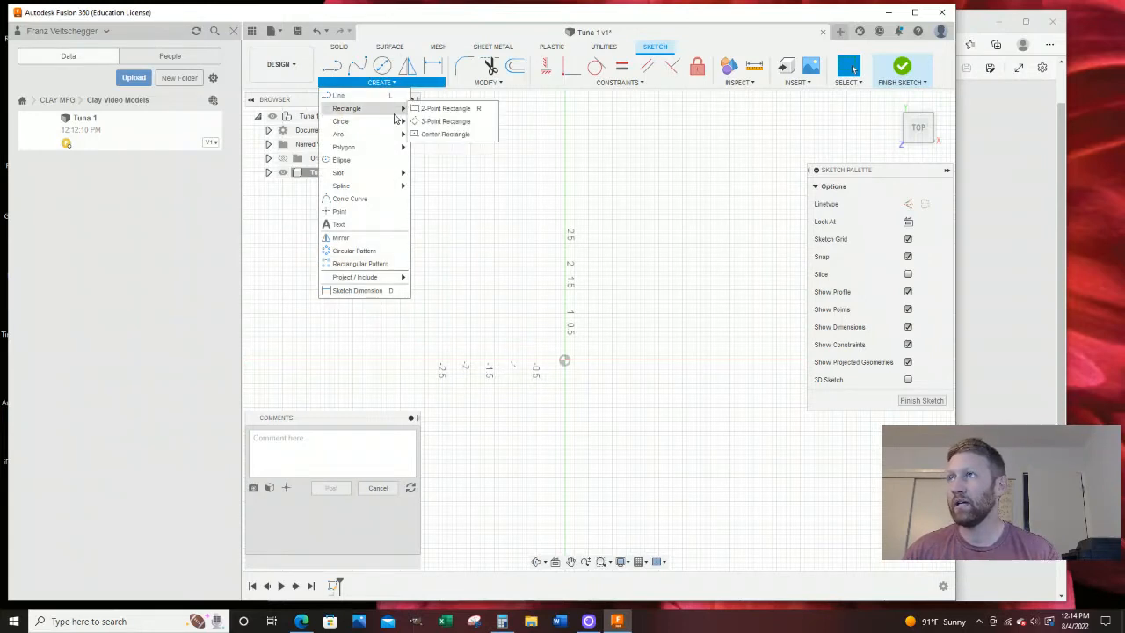
click(449, 134)
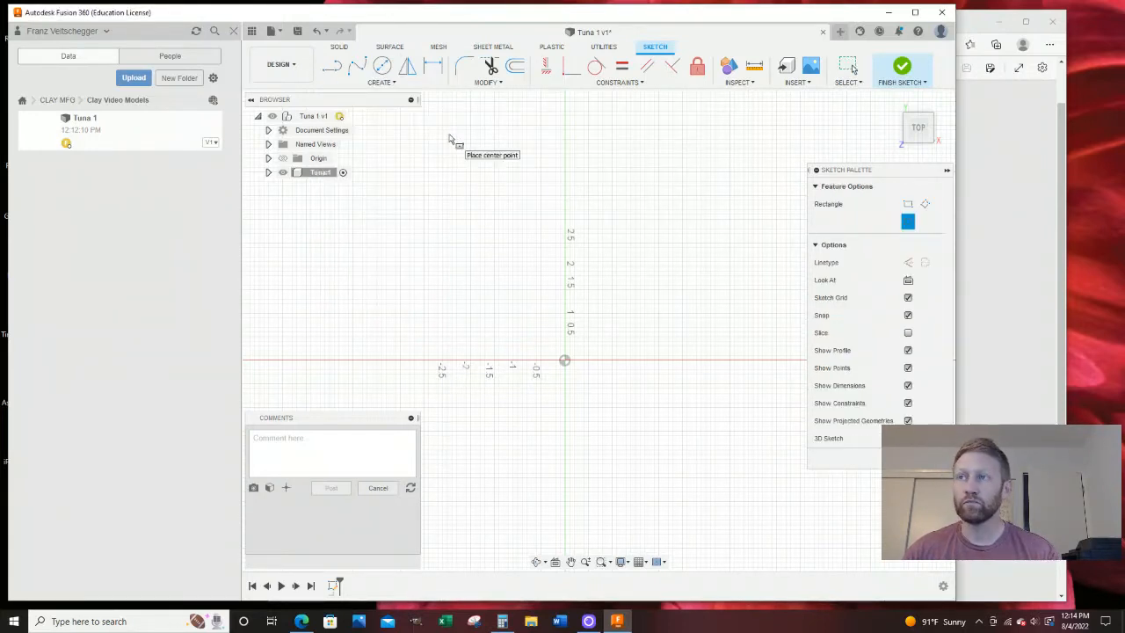
click(565, 361)
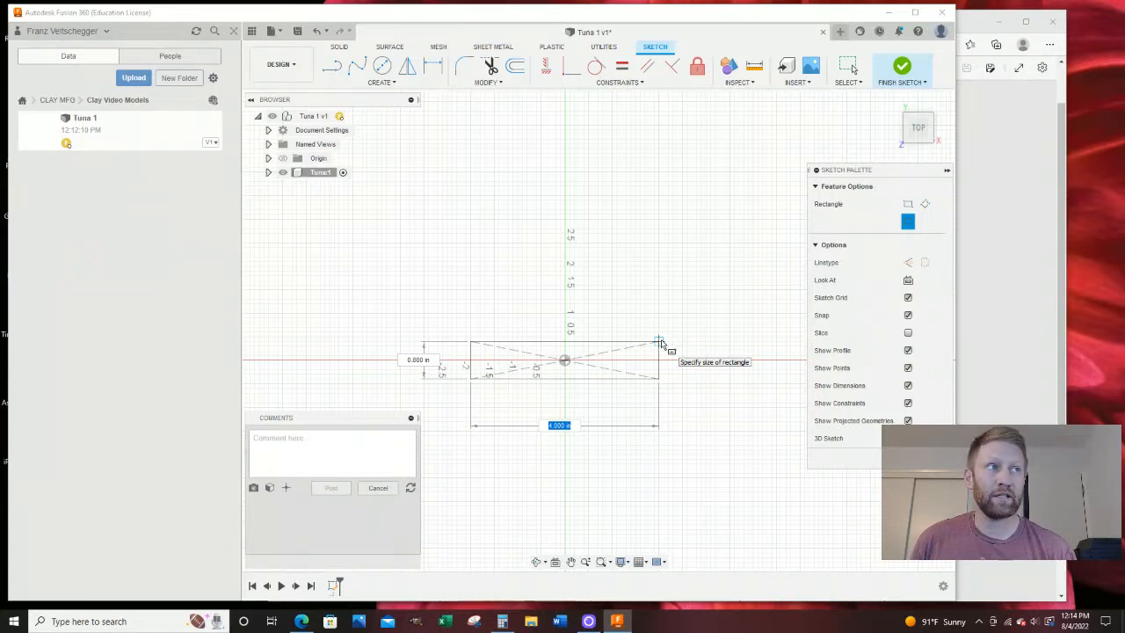
click(1009, 326)
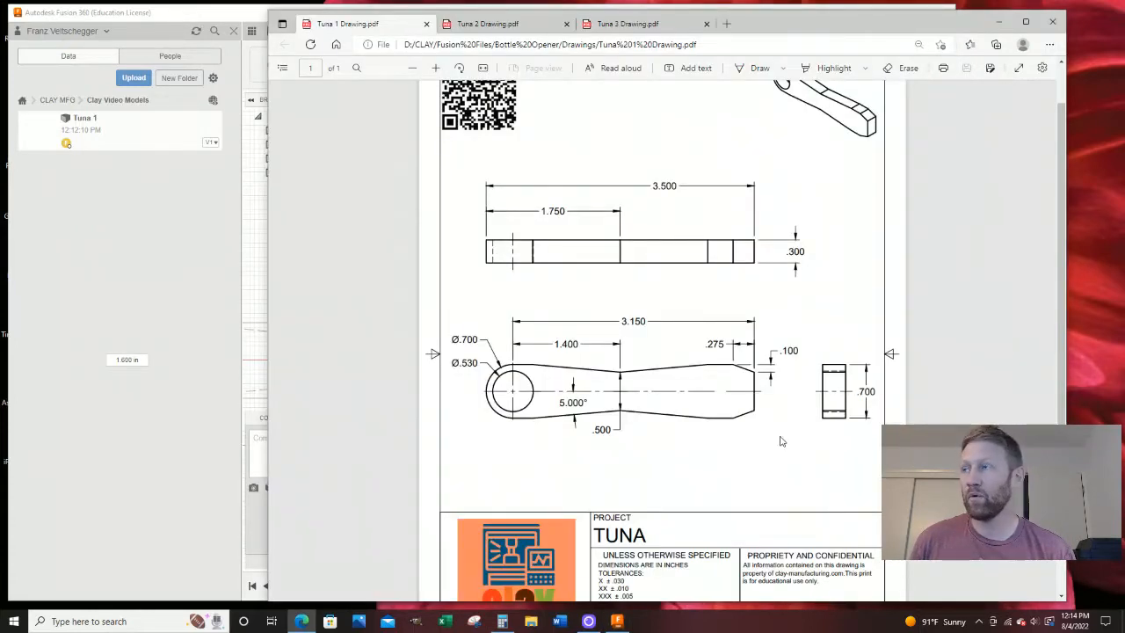
click(237, 19)
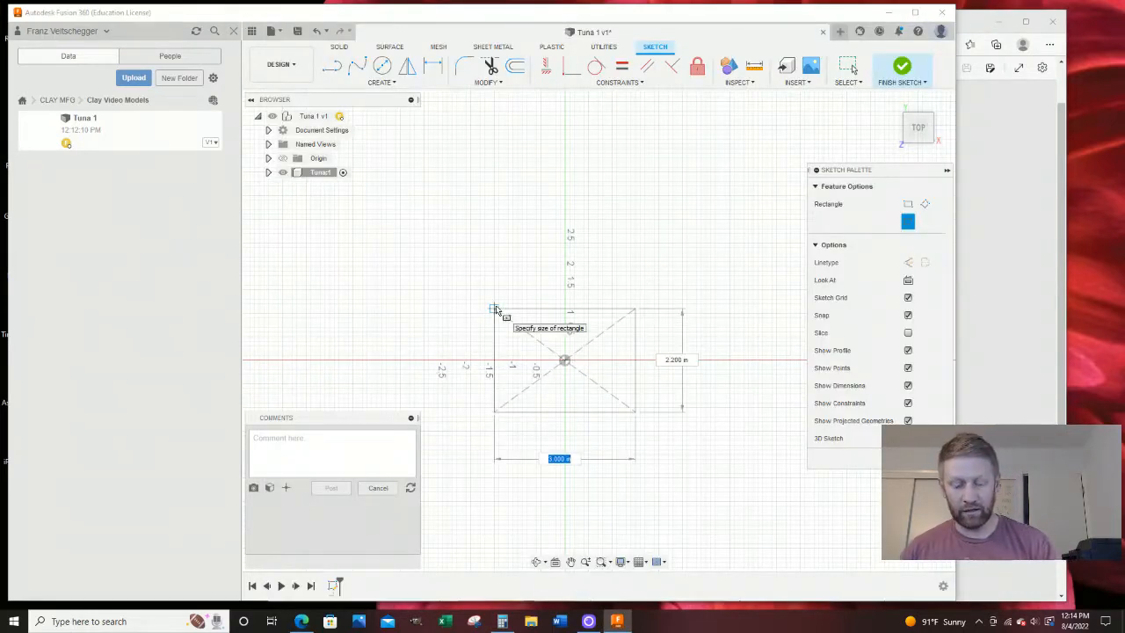
text(3.5)
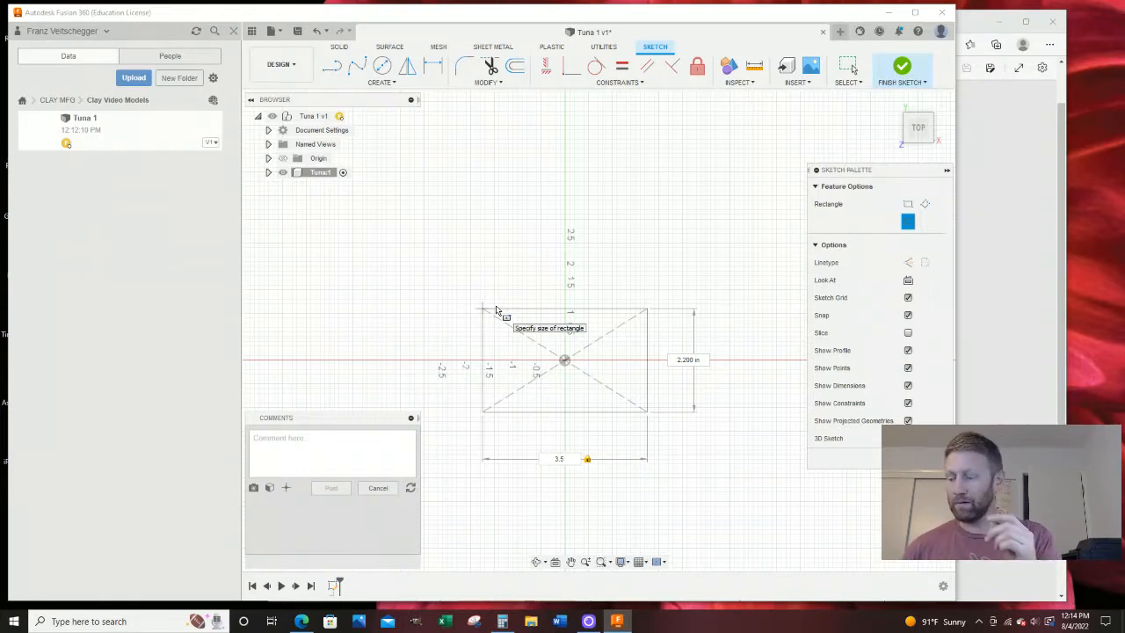
key(Tab)
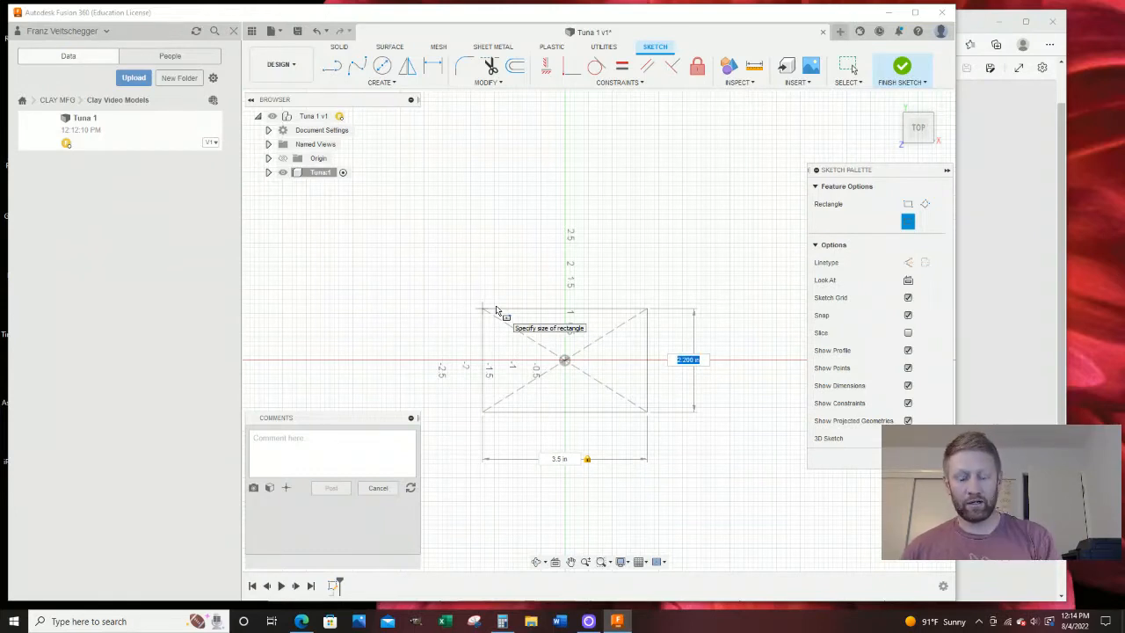
key(BackSpace)
text(.7)
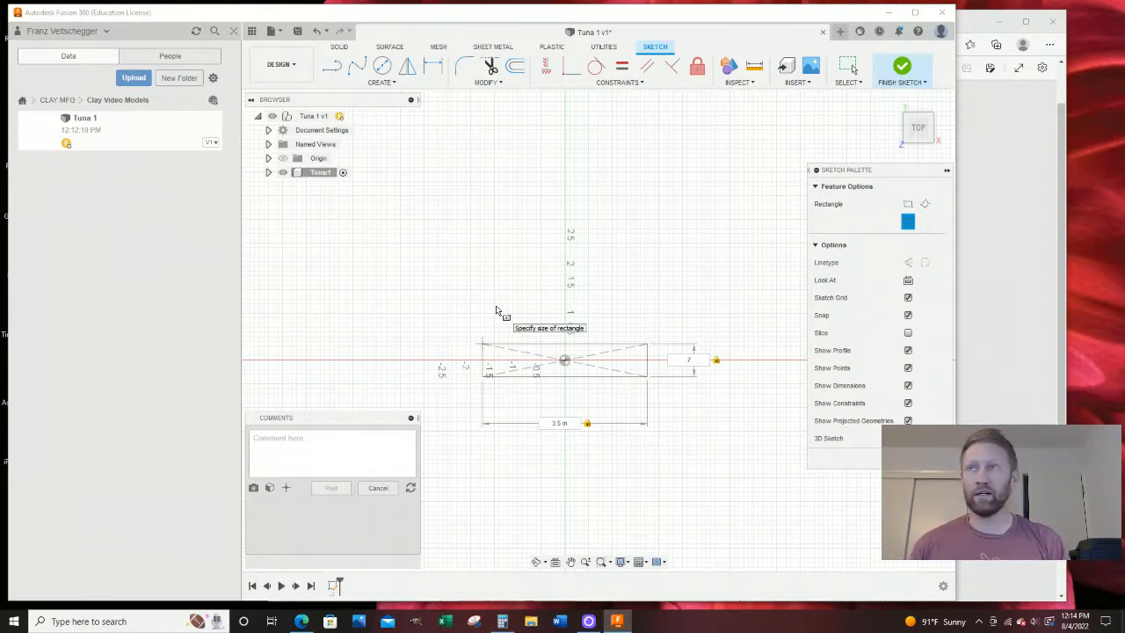
key(Return)
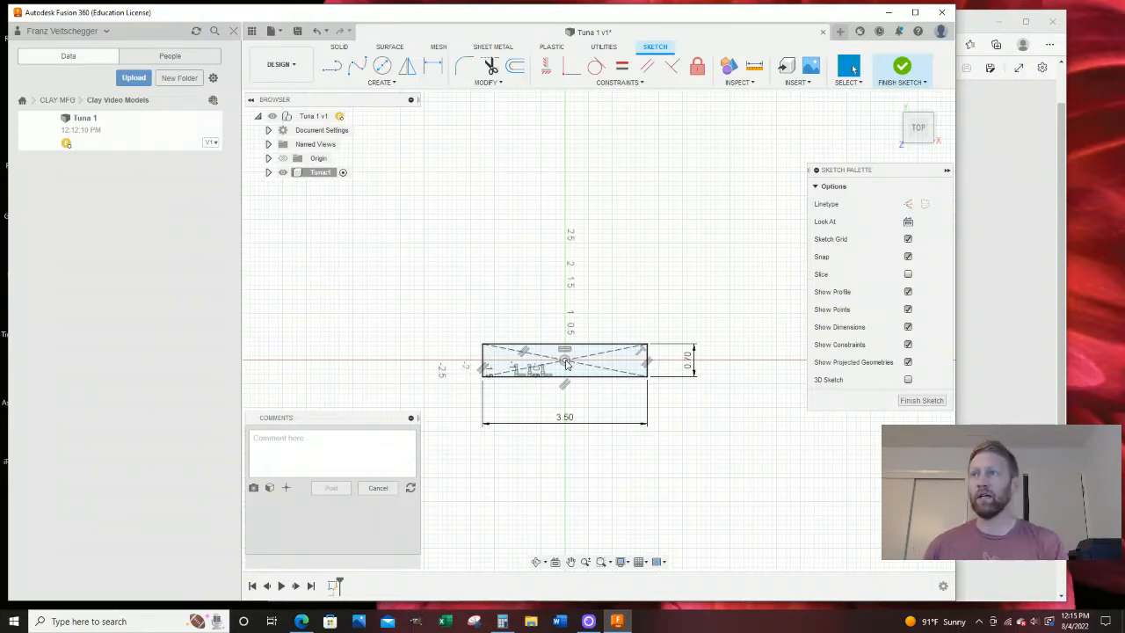
Check the Tuna 1 drawing in the browser, then place two sketch points inside the rectangle, one above and one below the origin
key(alt+Tab)
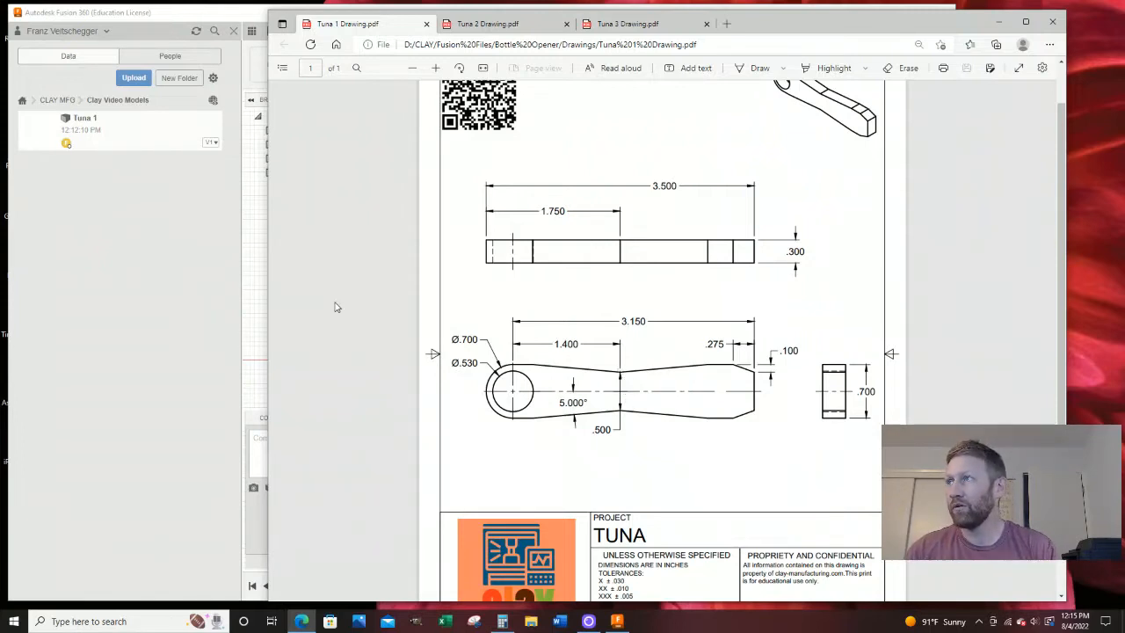
click(255, 305)
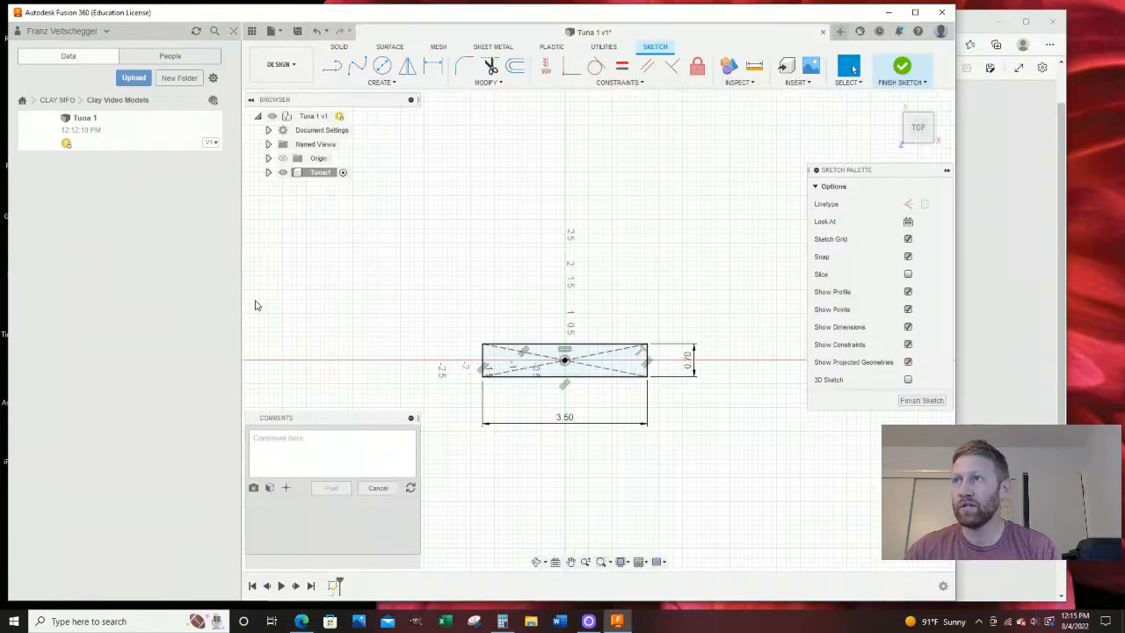
scroll(547, 339, up, 1)
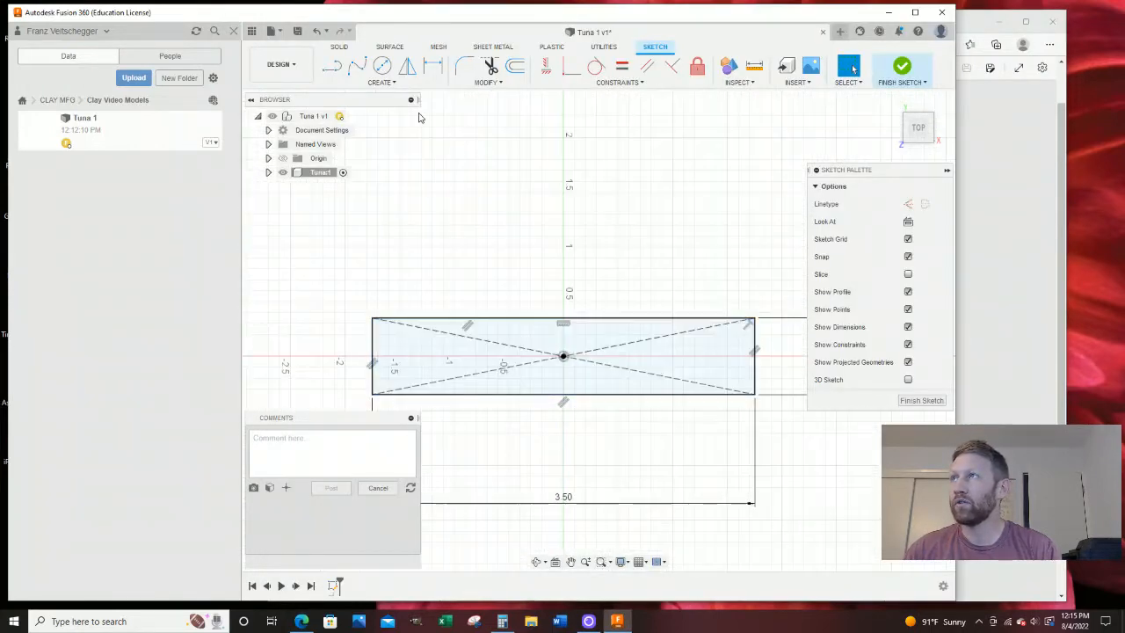
click(393, 83)
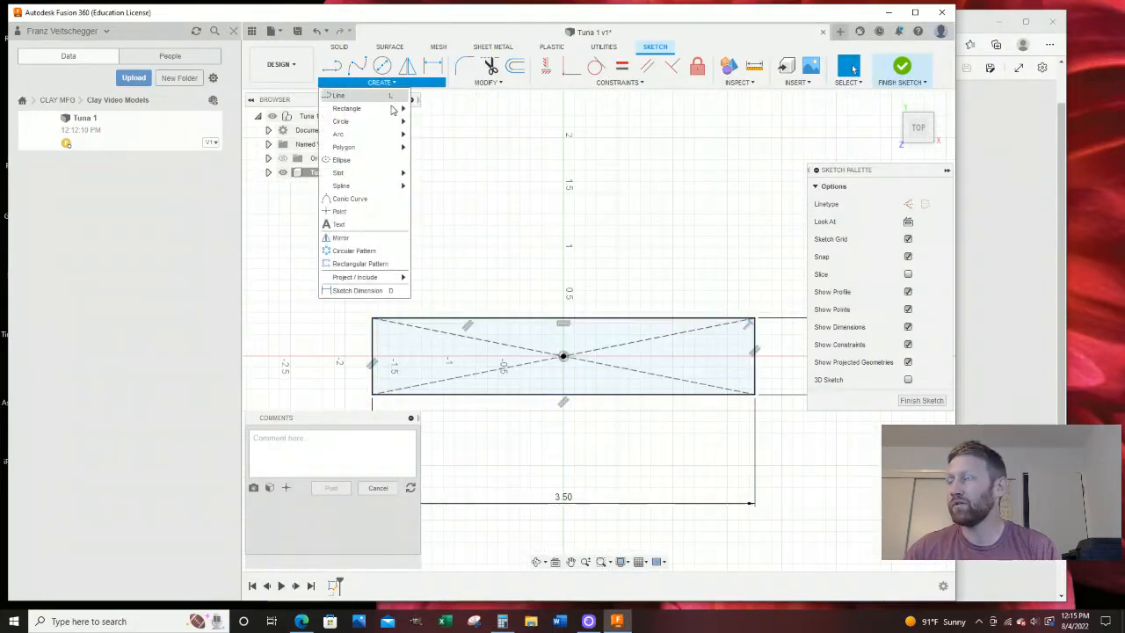
click(361, 213)
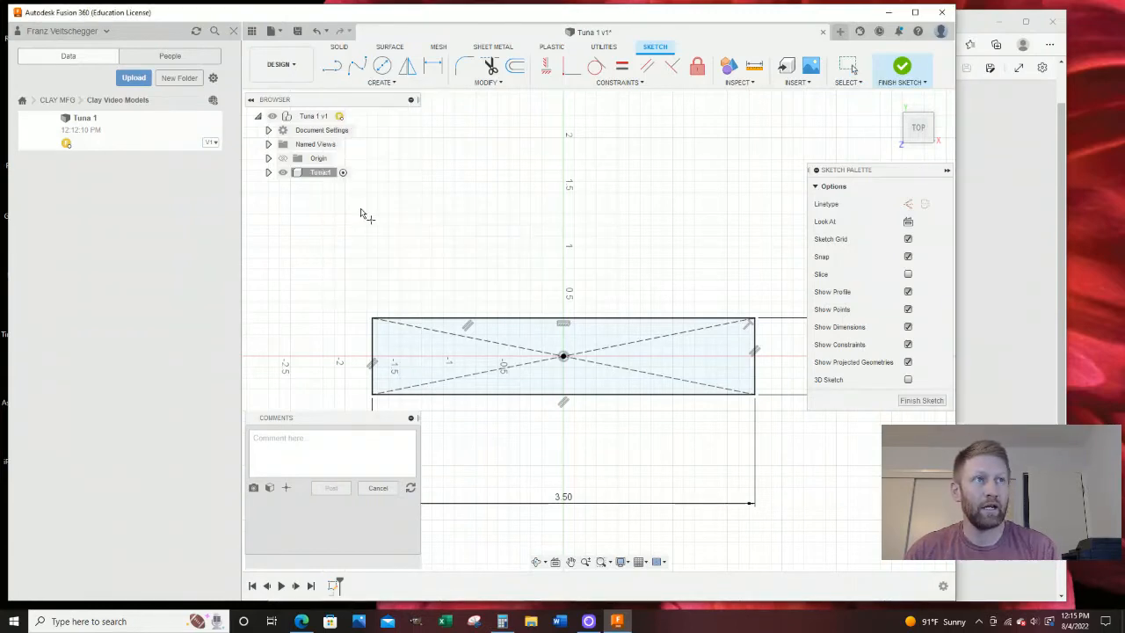
scroll(563, 348, up, 5)
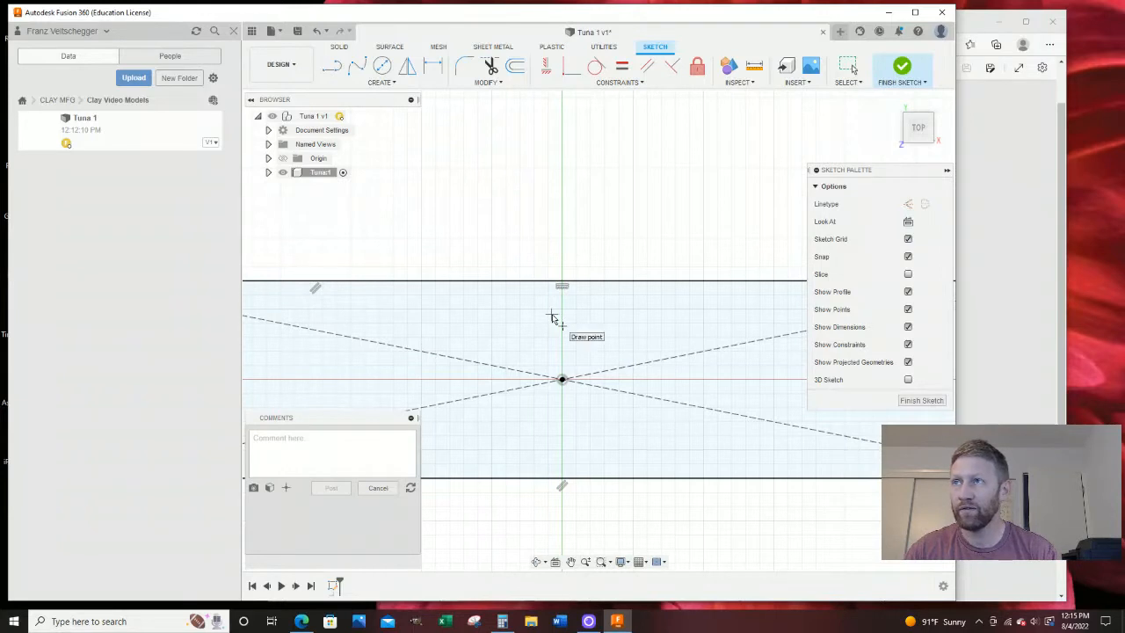
click(552, 315)
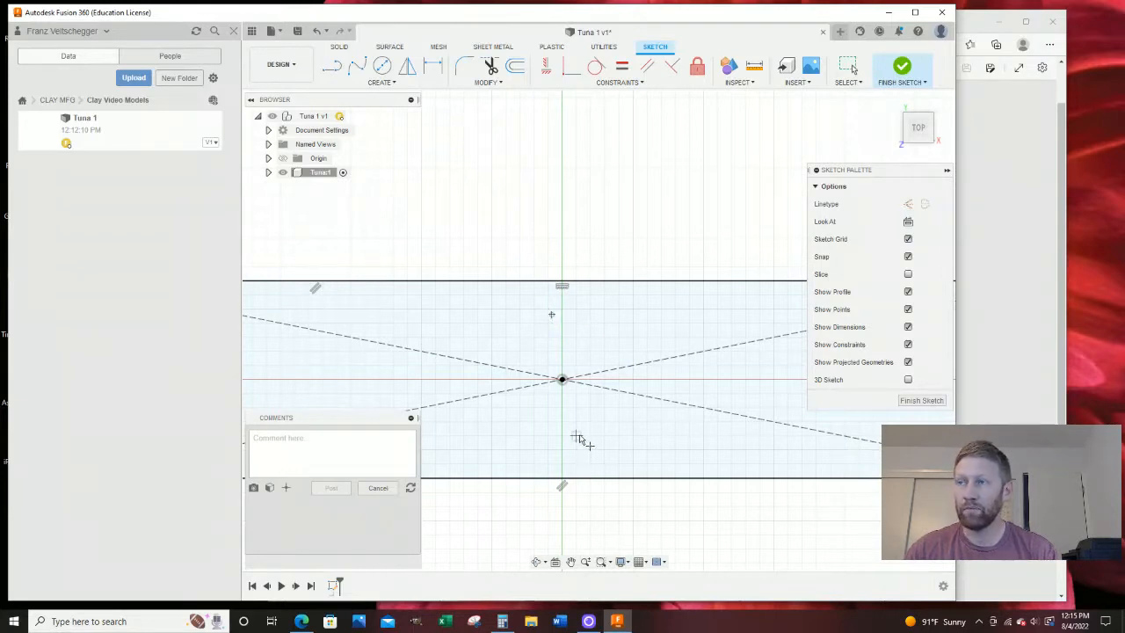
click(577, 437)
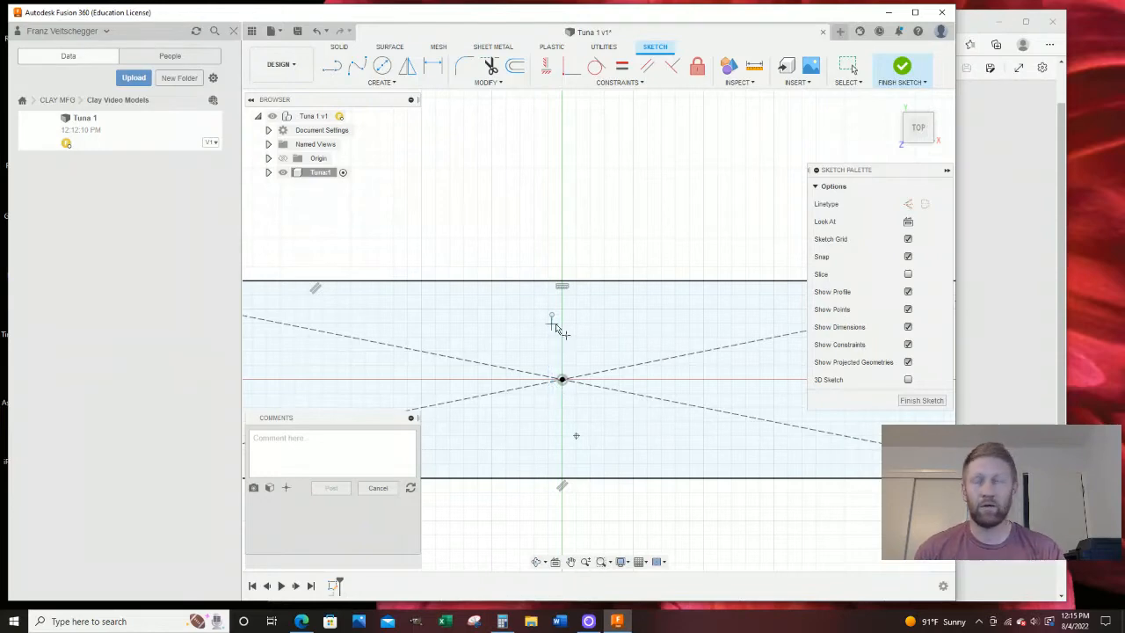
Close the project data view and maximize the Fusion 360 window with the whole rectangle in sight
scroll(555, 322, up, 1)
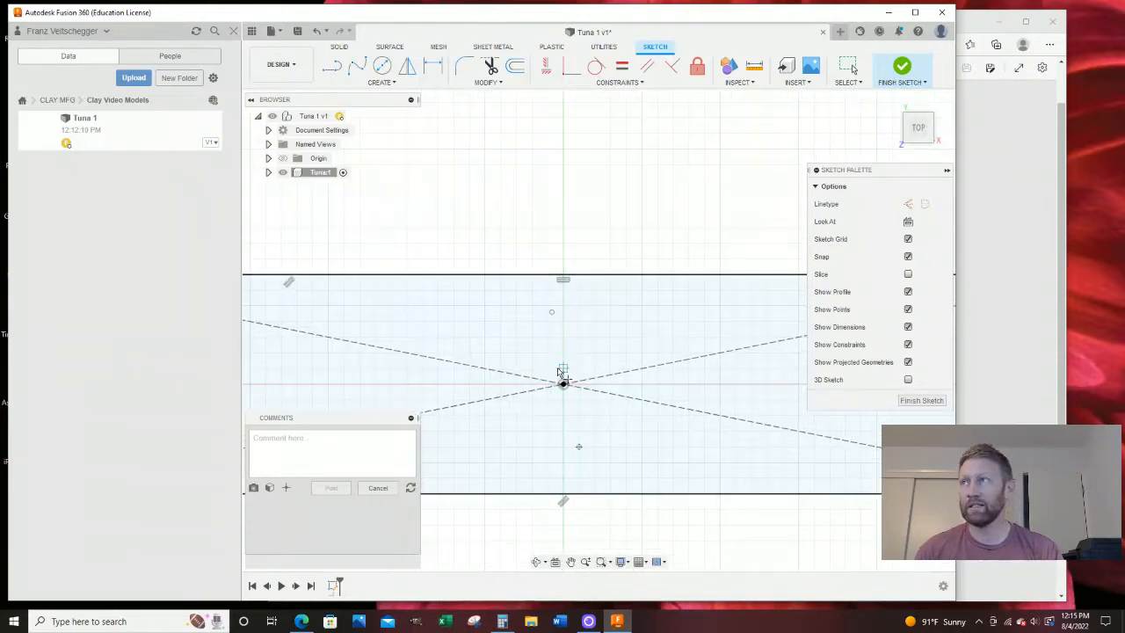
click(233, 33)
drag(176, 19, 201, 21)
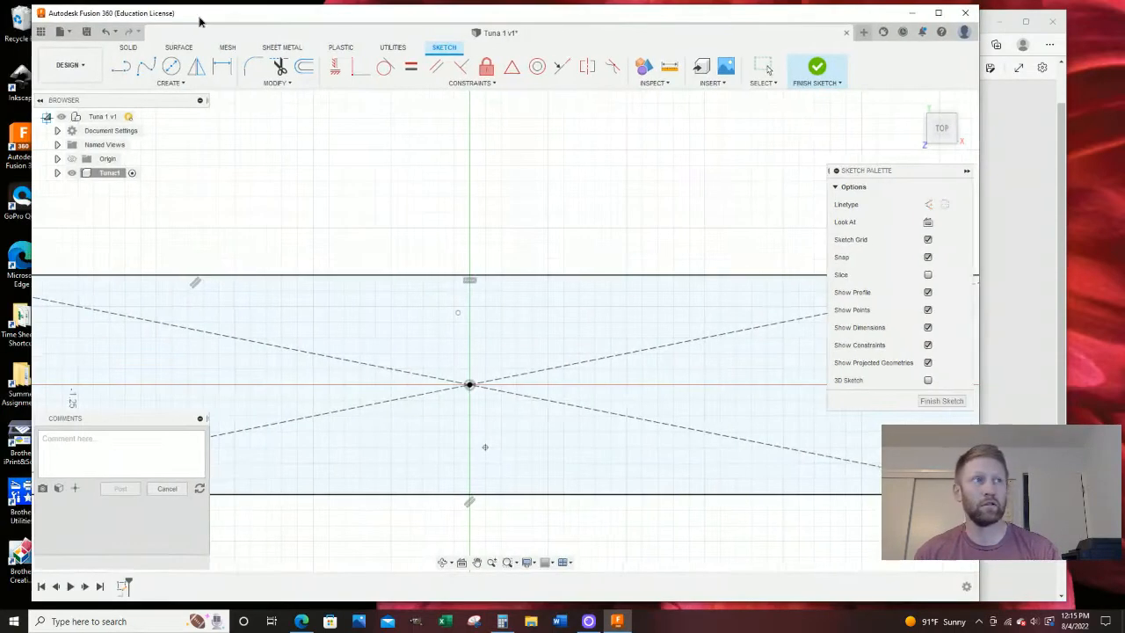
click(938, 12)
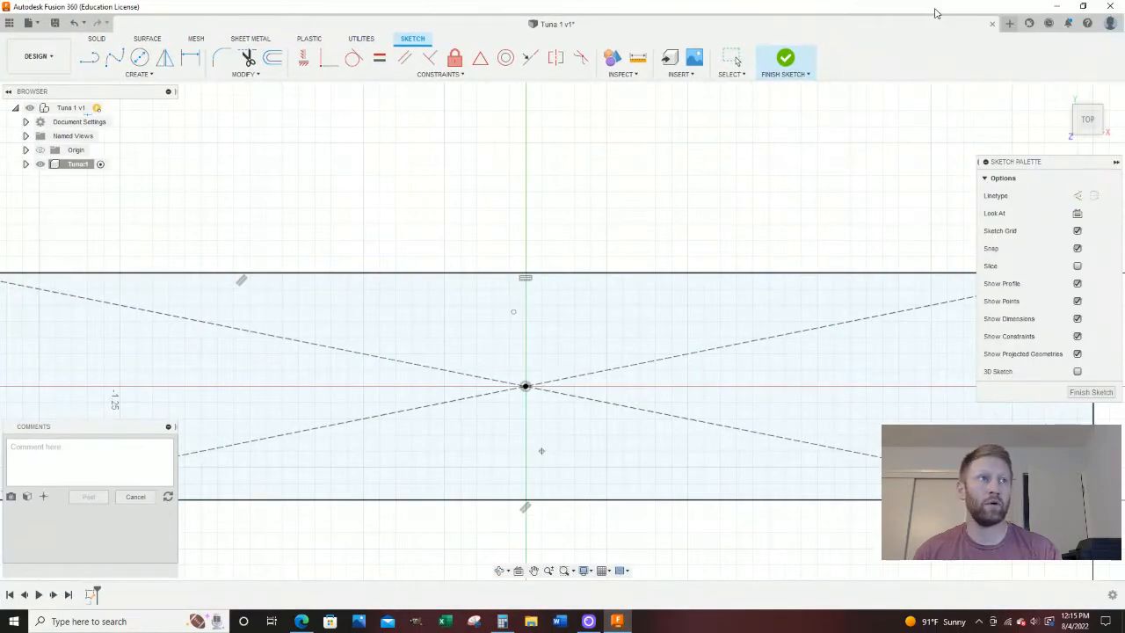
scroll(493, 246, down, 5)
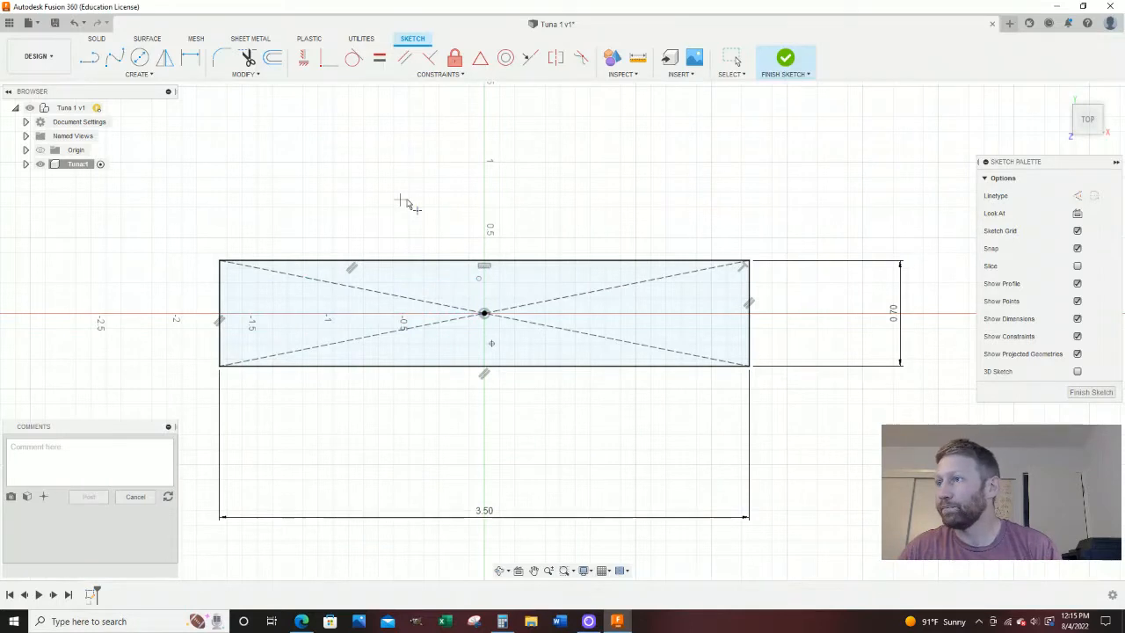
scroll(404, 196, down, 1)
scroll(378, 308, up, 1)
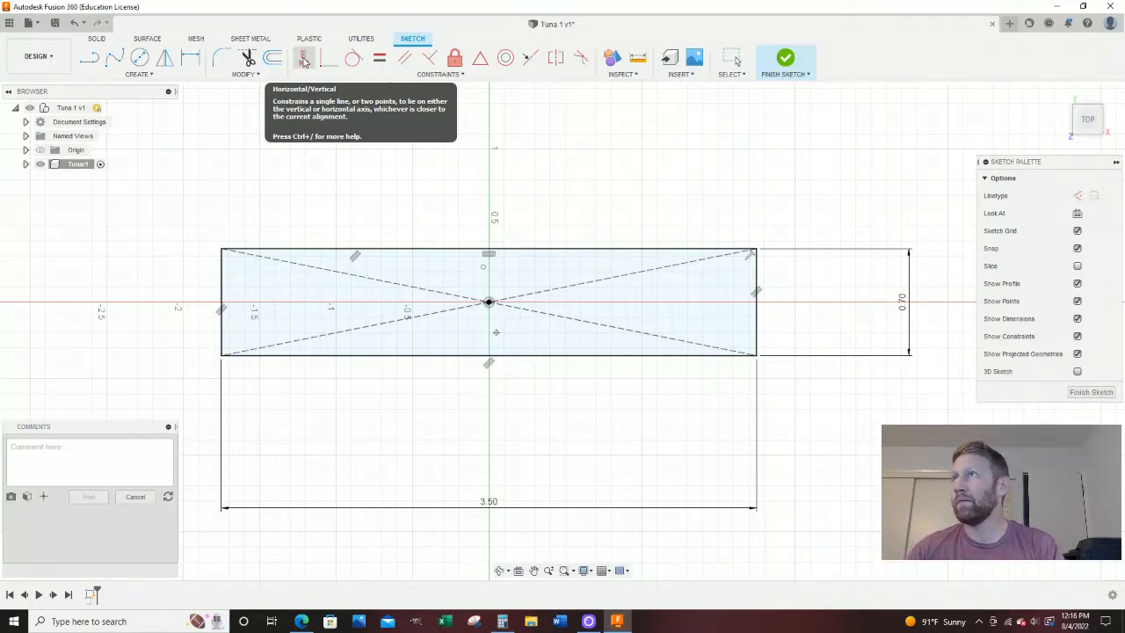
Align both sketch points vertically with the origin using Horizontal/Vertical constraints
click(303, 59)
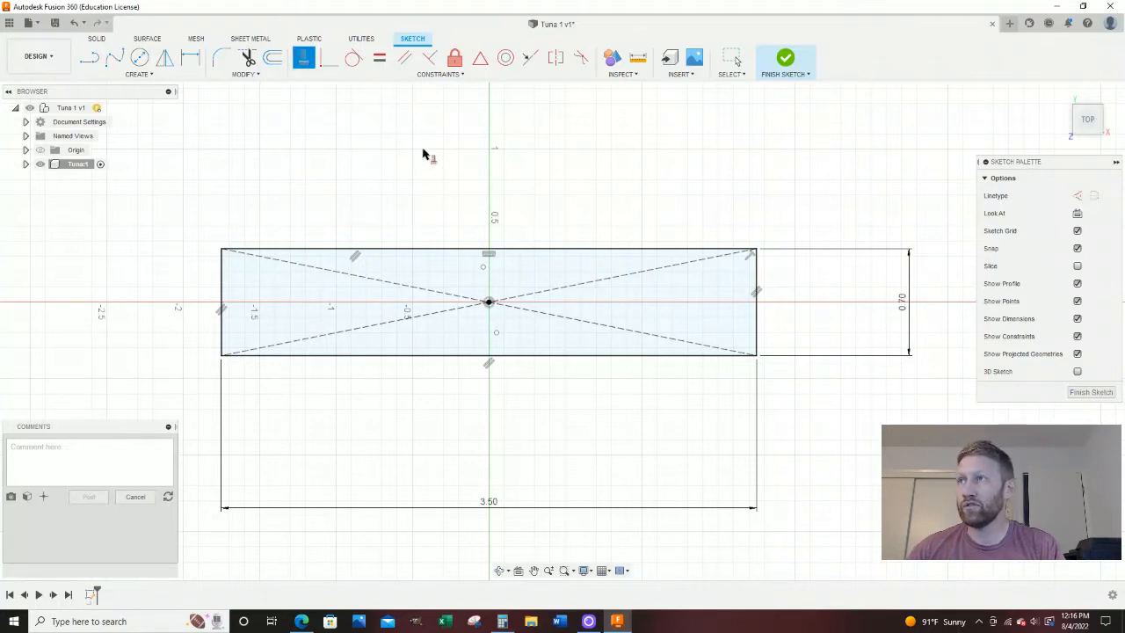
click(490, 303)
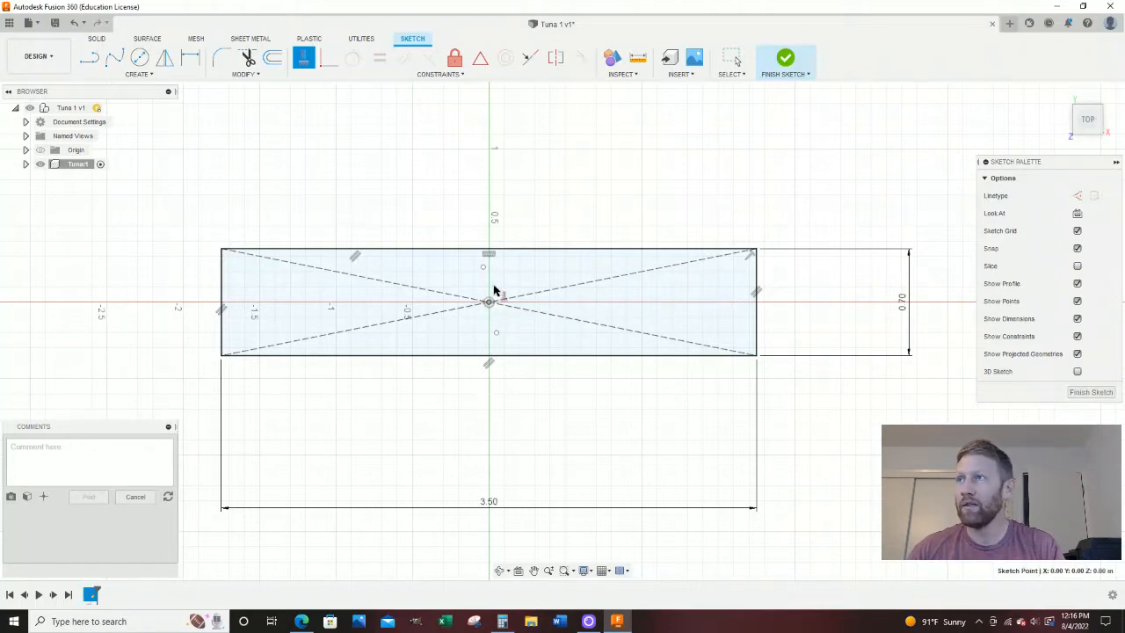
click(485, 265)
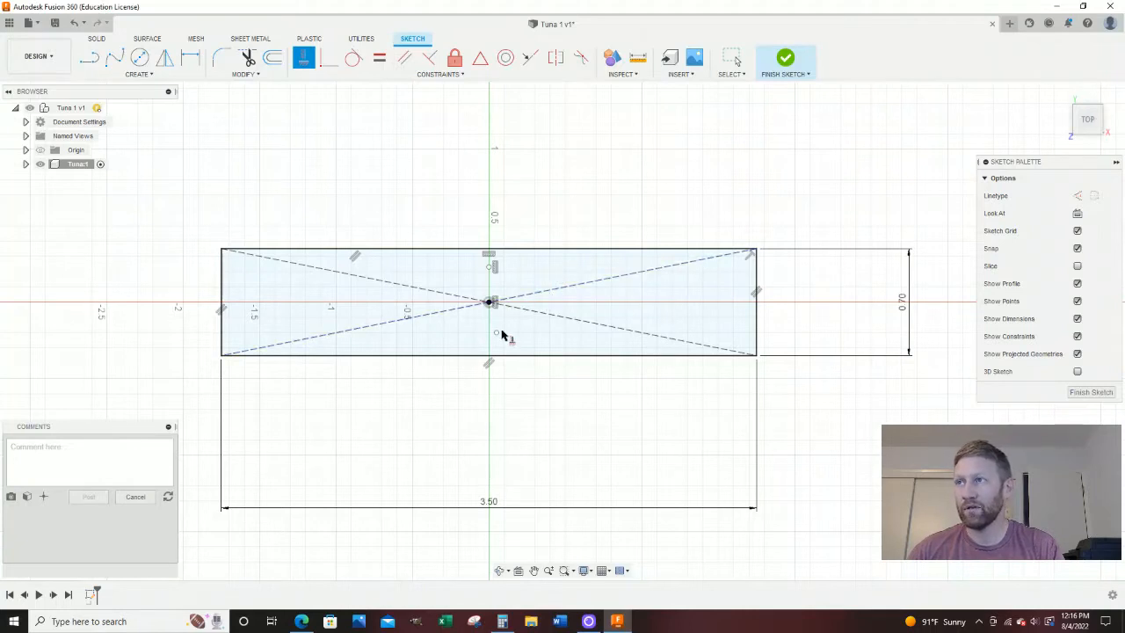
click(490, 304)
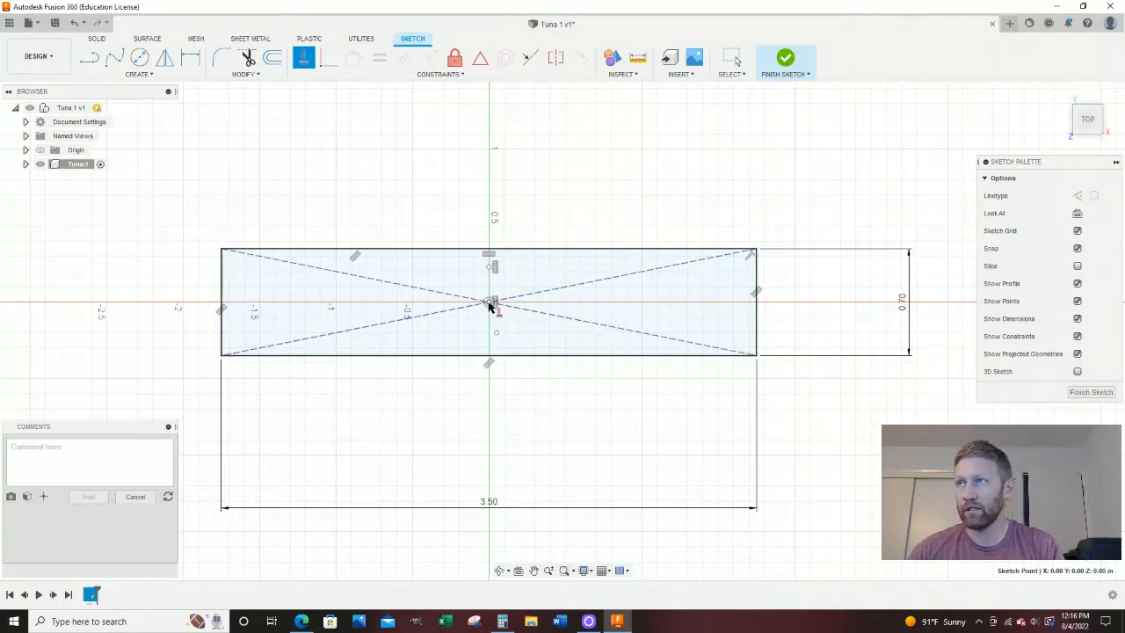
click(490, 303)
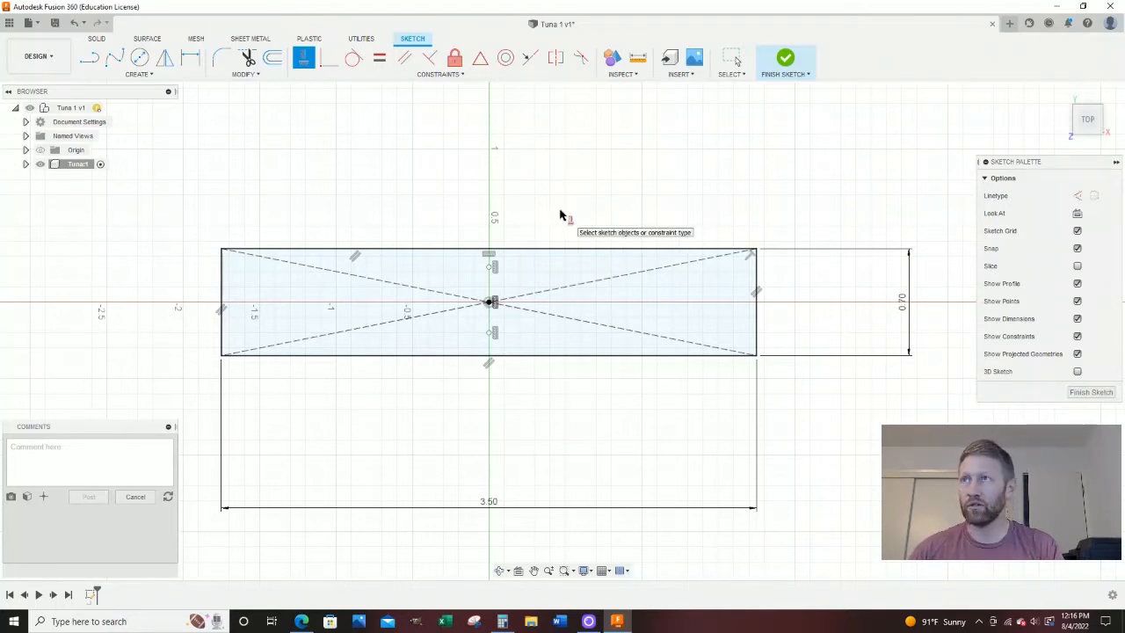
key(Escape)
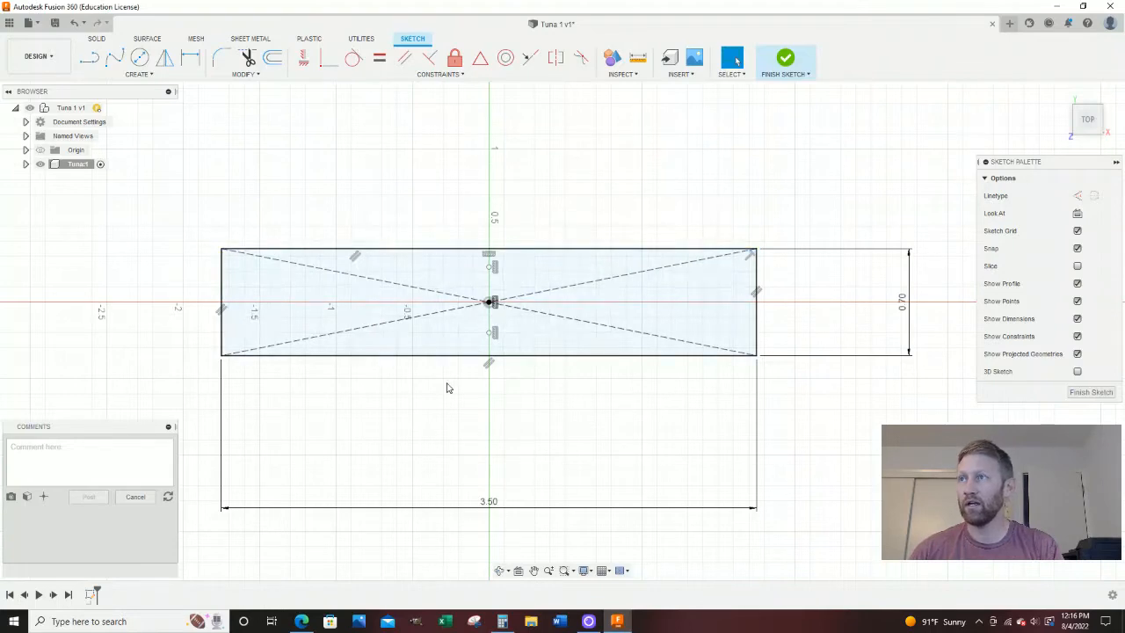
Move the constrained points along the vertical axis to about 0.16 in above and 0.15 in below the origin
click(449, 326)
scroll(449, 326, up, 6)
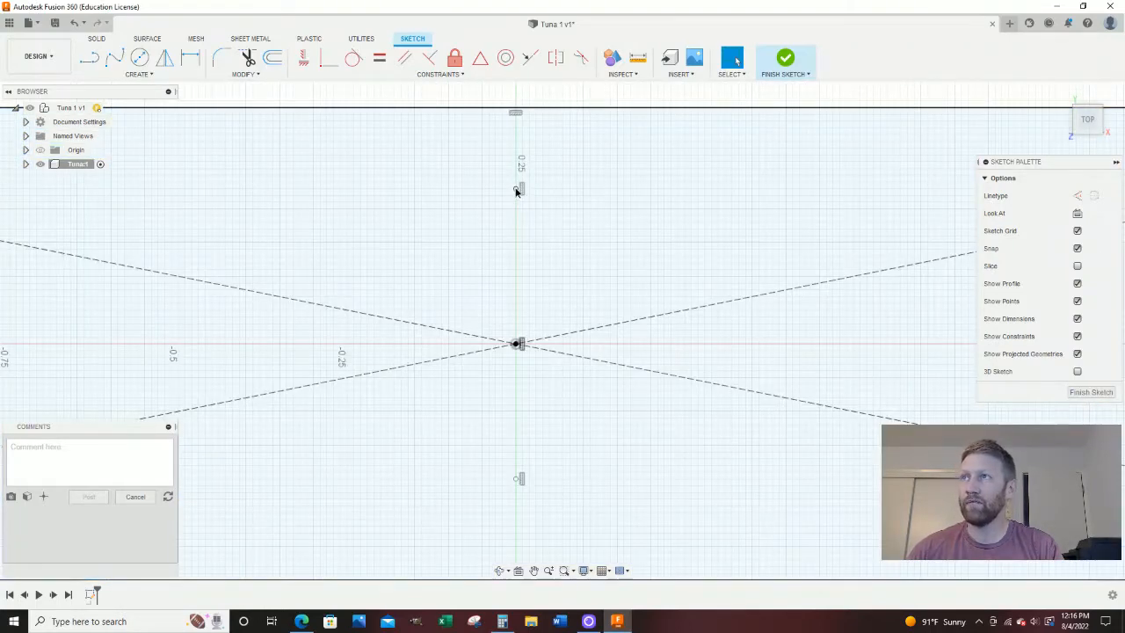
mouse_move(516, 191)
mouse_down()
mouse_move(516, 219)
mouse_move(516, 180)
mouse_move(516, 224)
mouse_up()
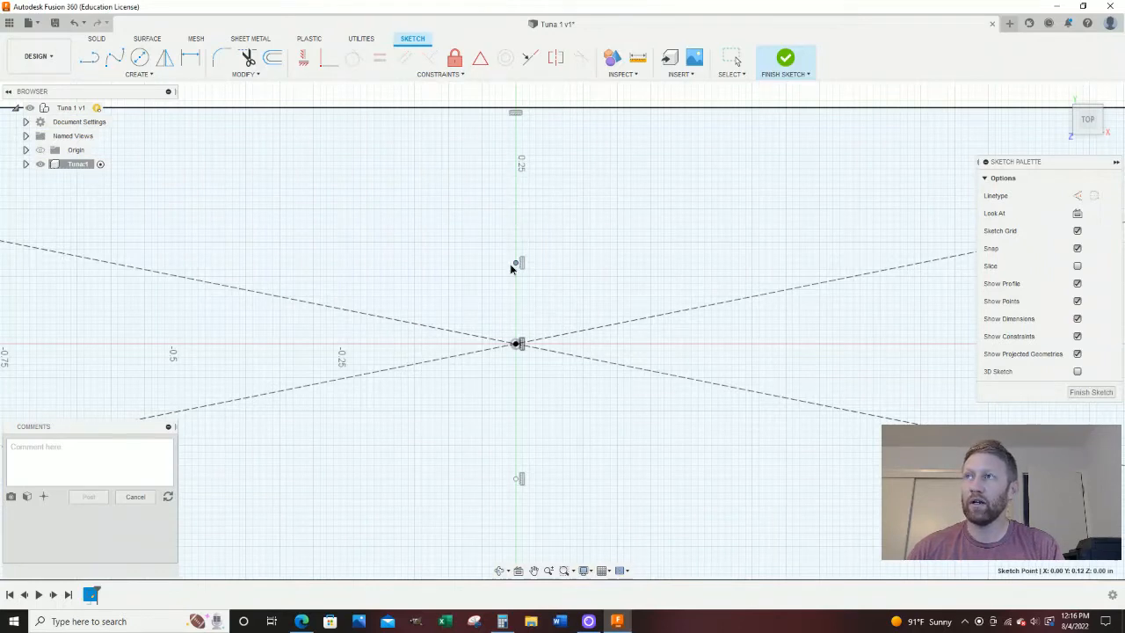
mouse_move(511, 268)
mouse_down()
mouse_move(513, 211)
mouse_move(516, 235)
mouse_up()
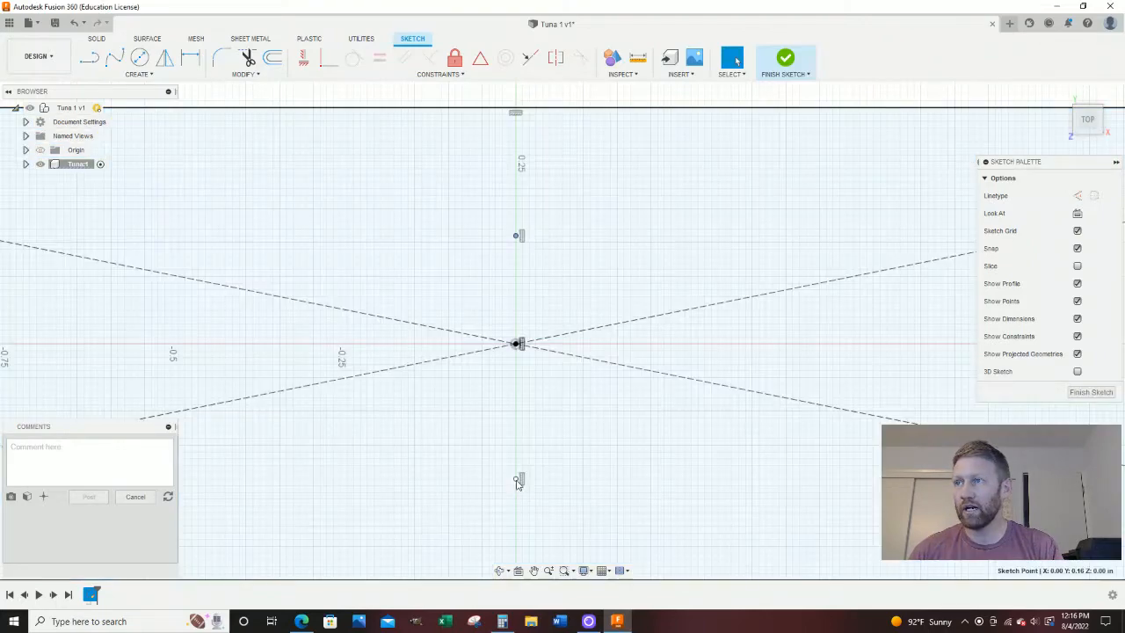
drag(516, 479, 515, 468)
scroll(487, 313, down, 4)
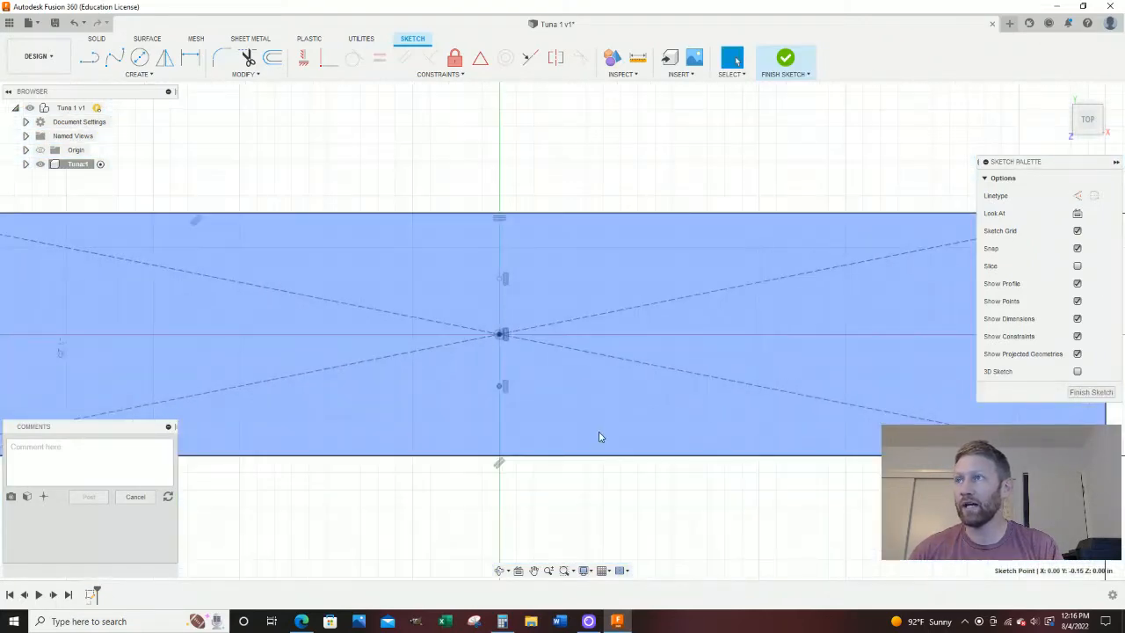
scroll(616, 485, down, 2)
scroll(666, 419, down, 4)
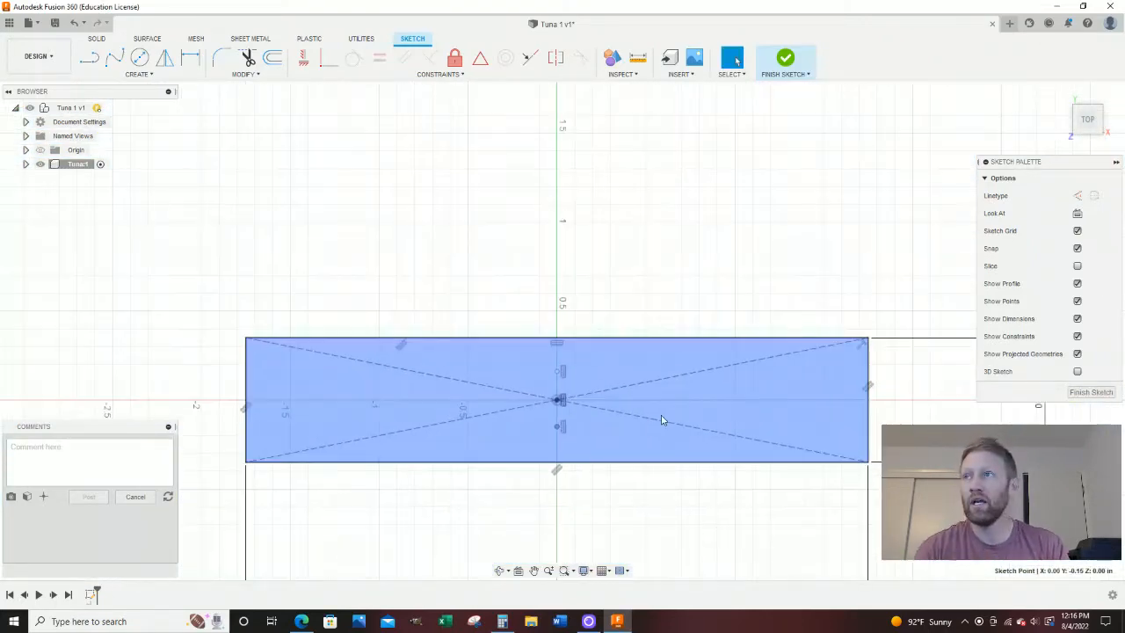
Check the waist width in the Tuna 1 drawing and dimension the upper point 0.25 in from the origin
click(301, 622)
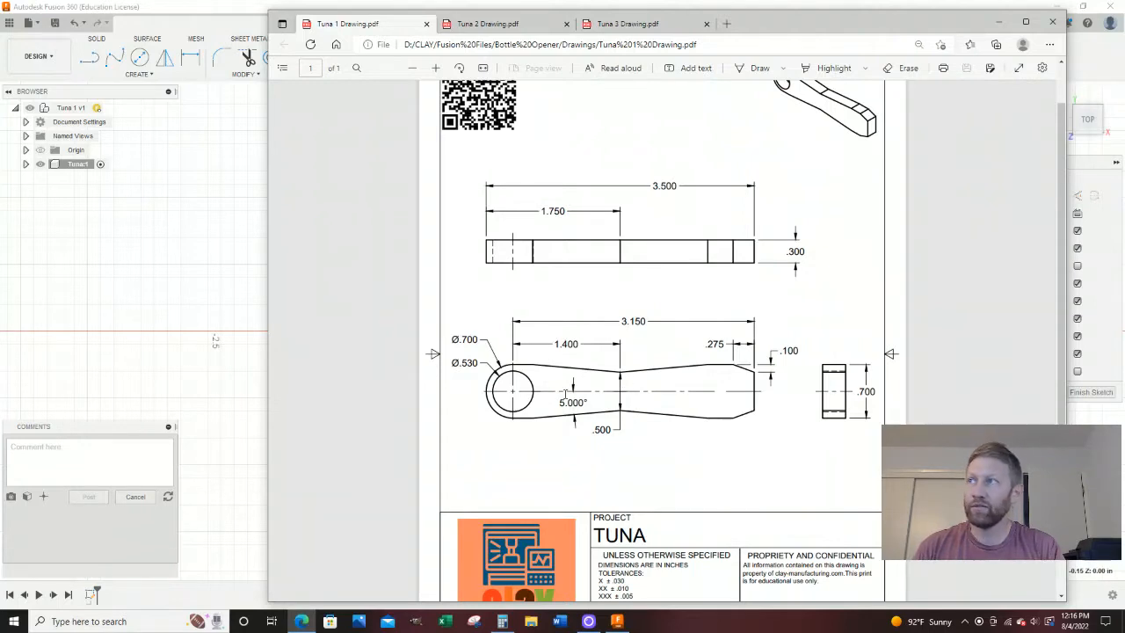
click(250, 302)
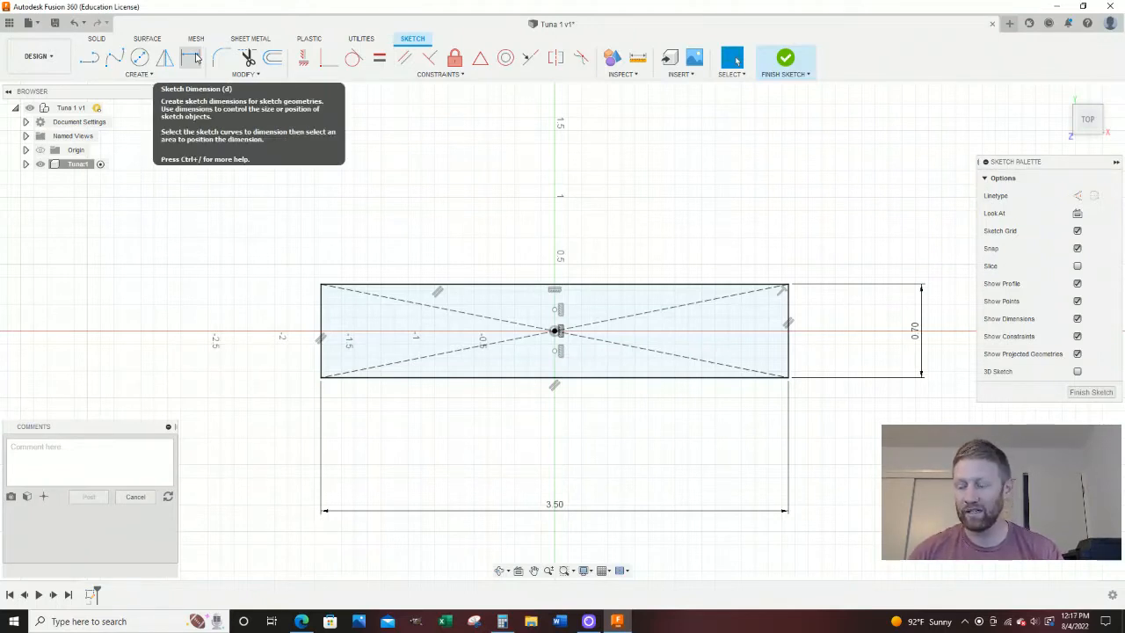
key(d)
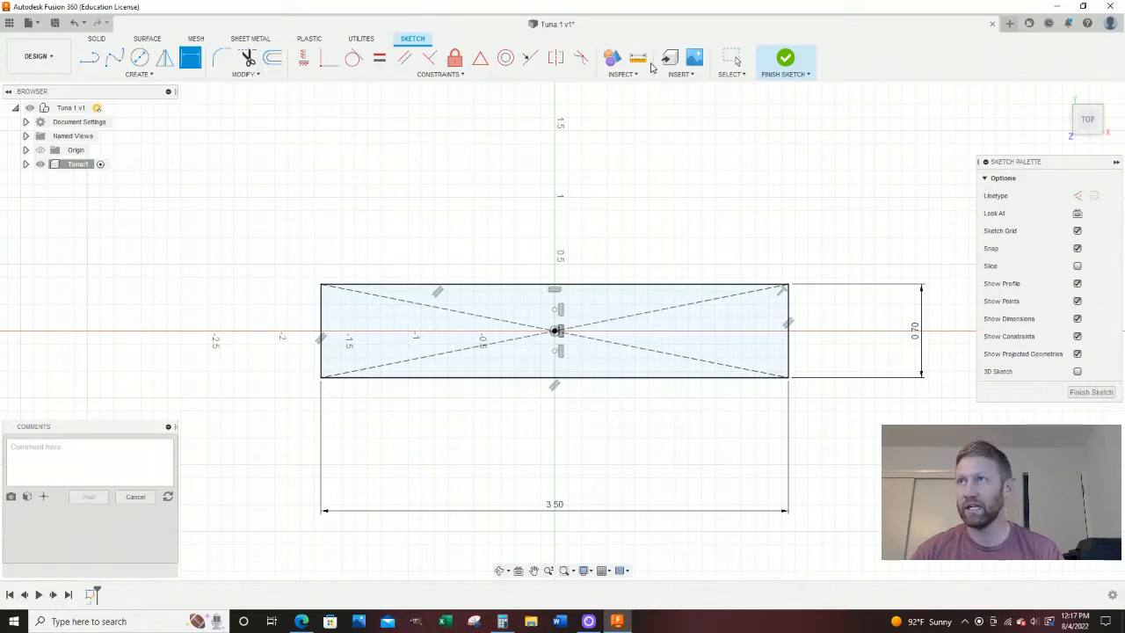
click(556, 330)
click(554, 309)
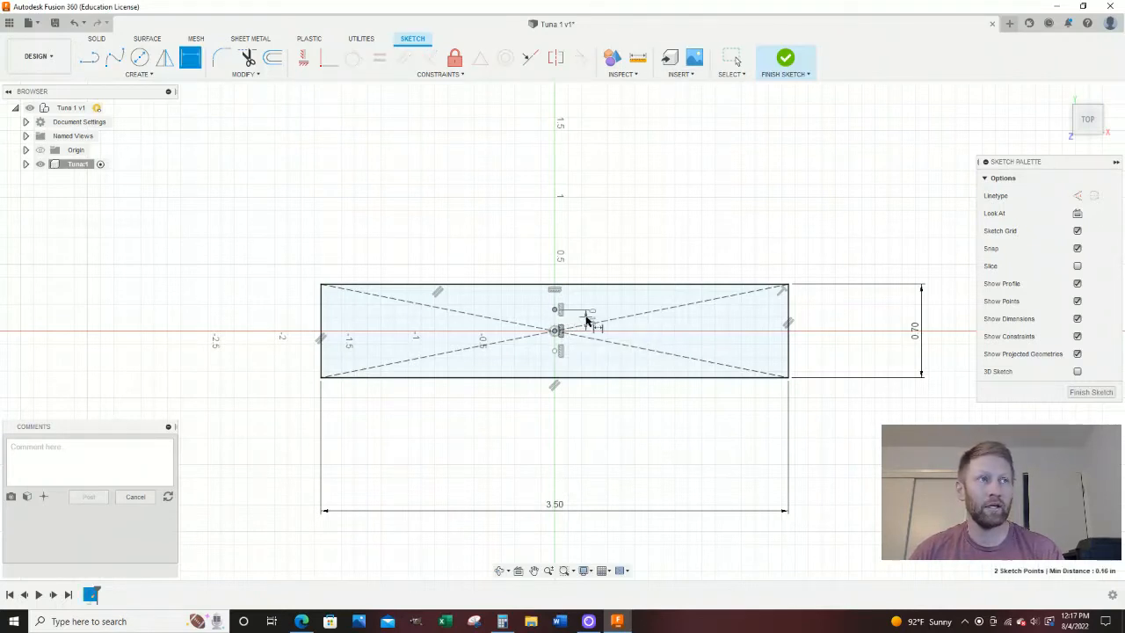
click(615, 314)
scroll(603, 327, up, 1)
scroll(603, 327, up, 5)
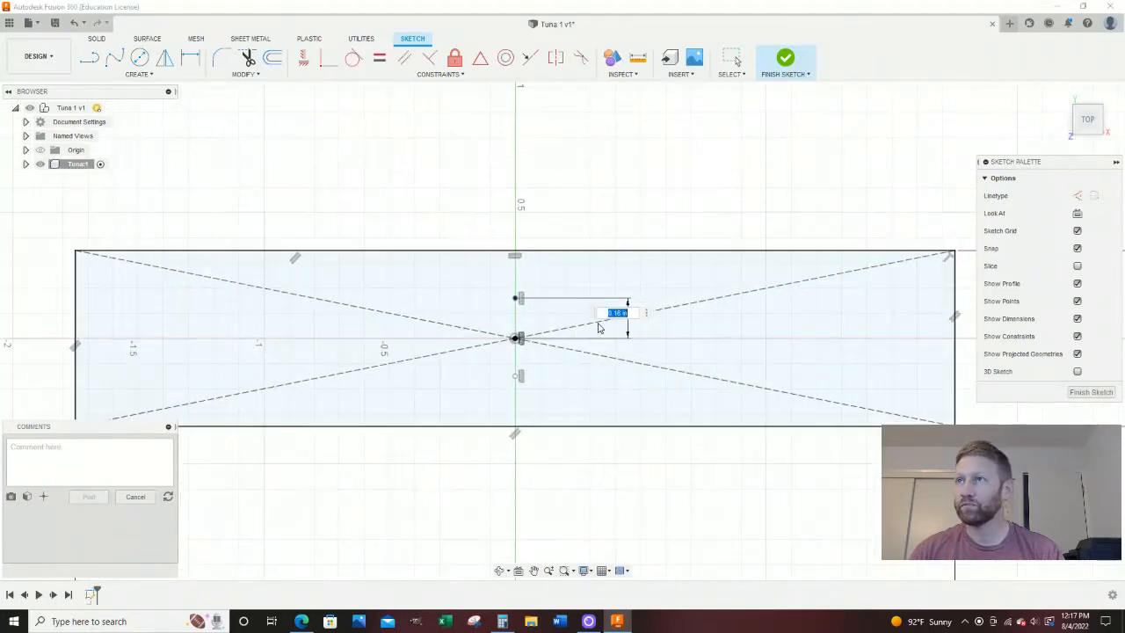
key(BackSpace)
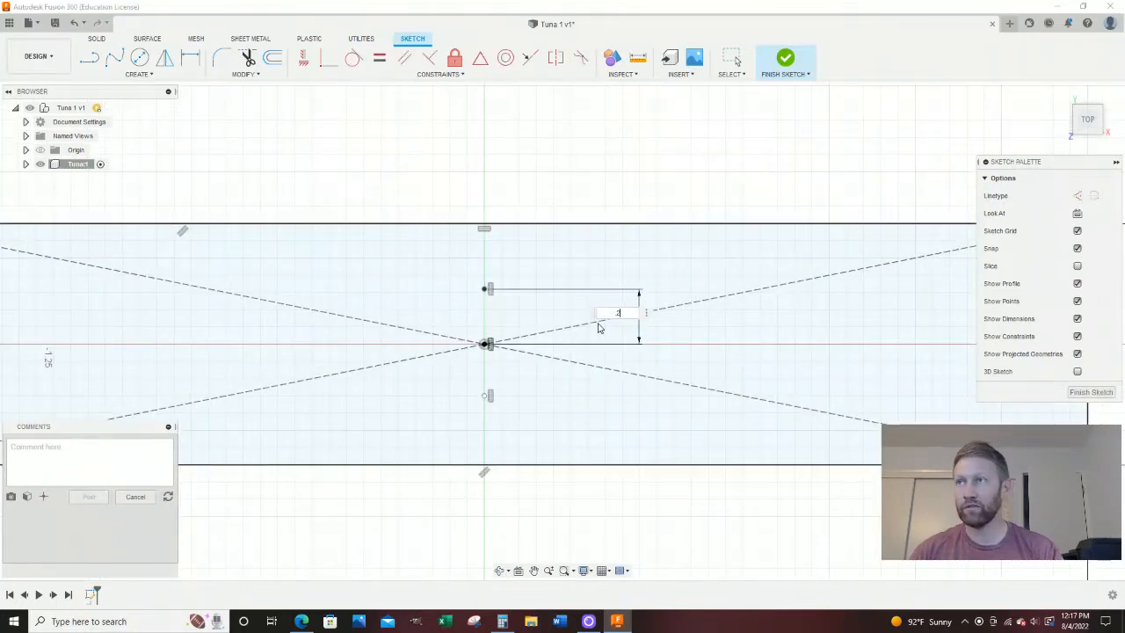
key(Return)
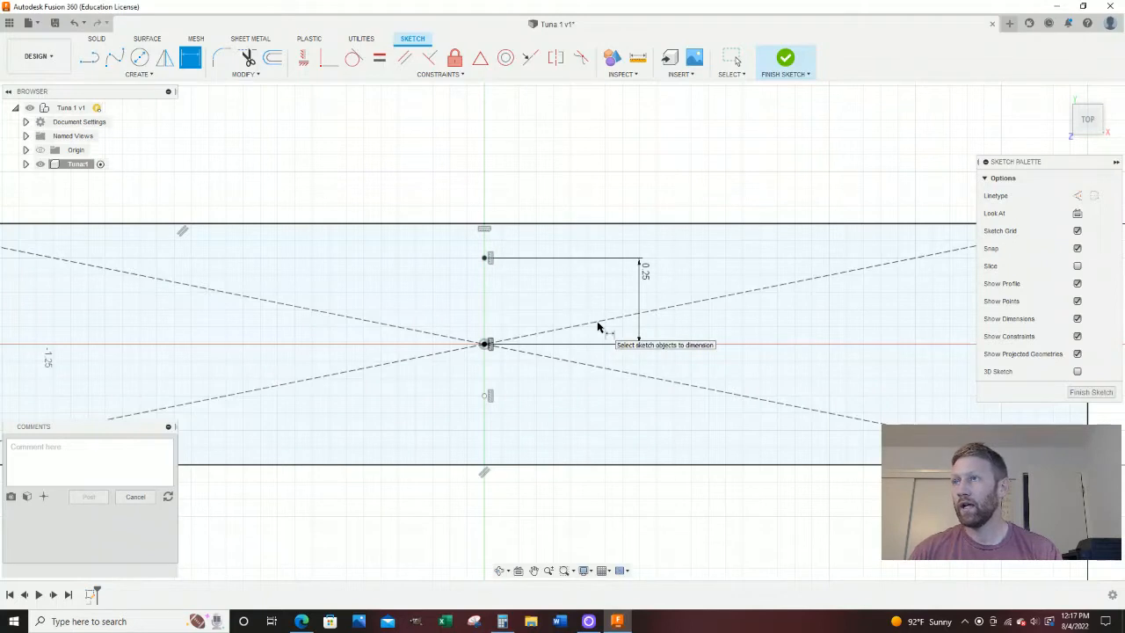
Dimension the lower sketch point 0.25 in from the origin and leave the Sketch Dimension command
click(485, 343)
click(484, 398)
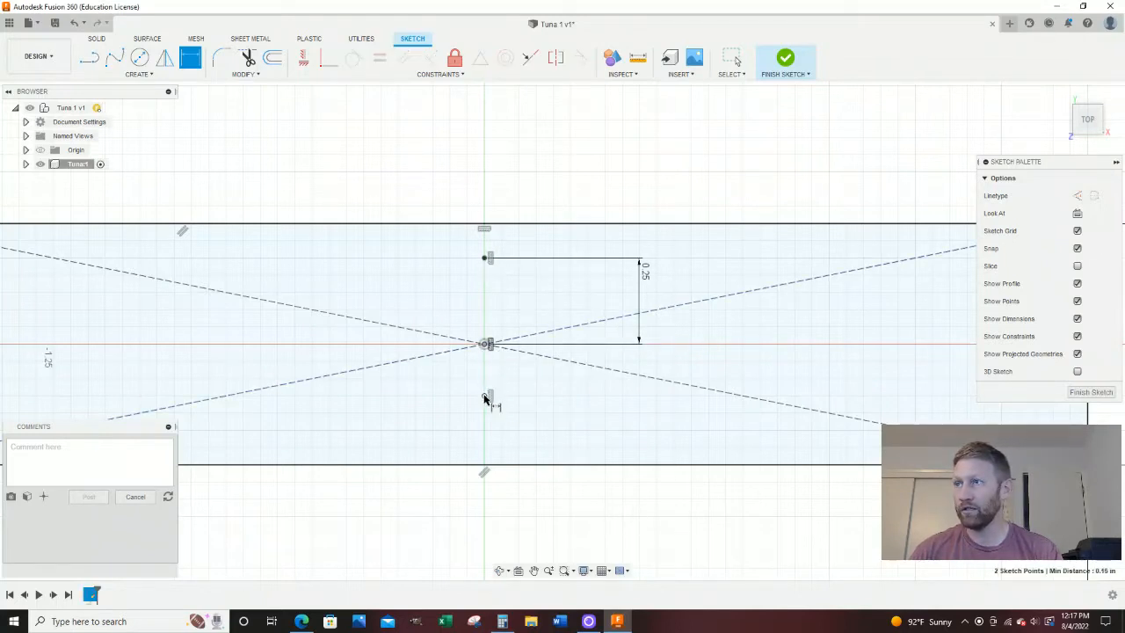
click(589, 384)
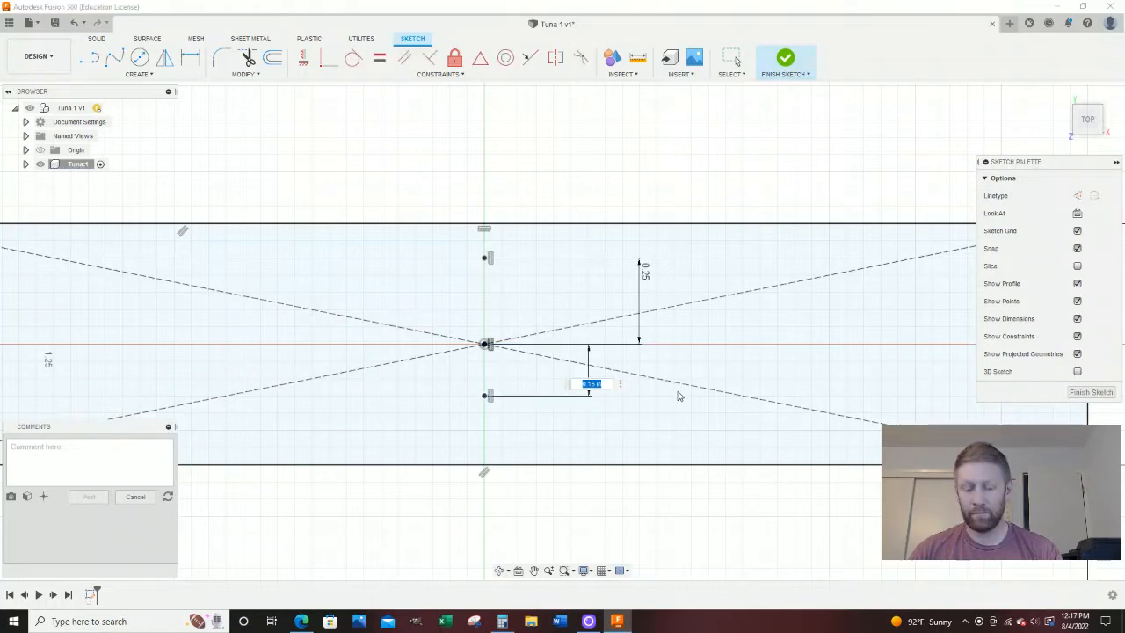
key(BackSpace)
text(.25)
key(Return)
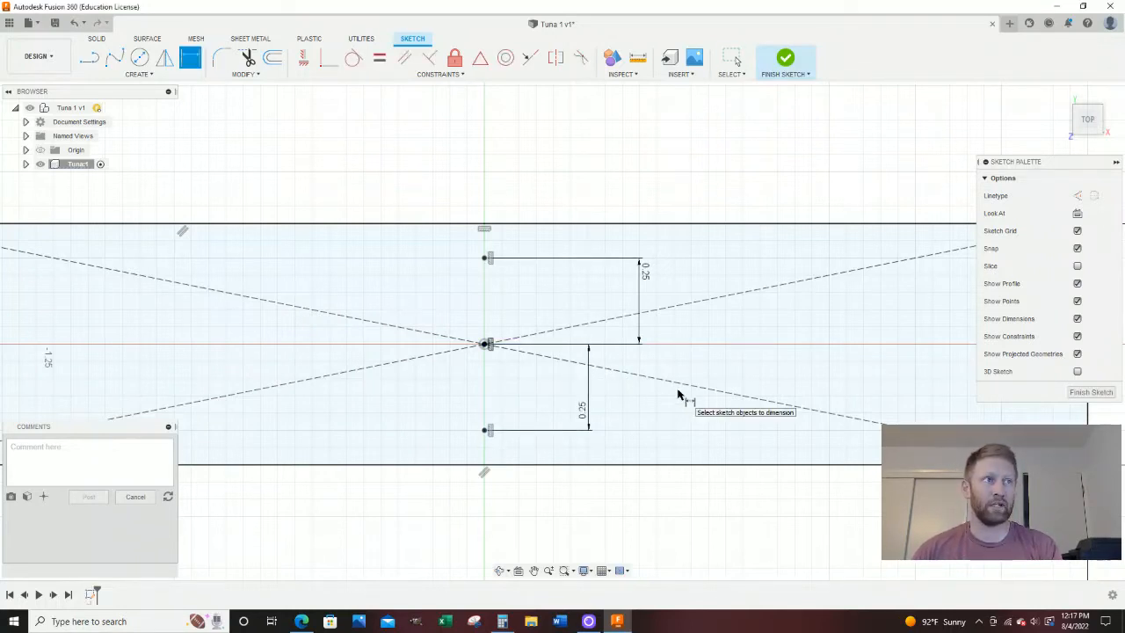
key(Escape)
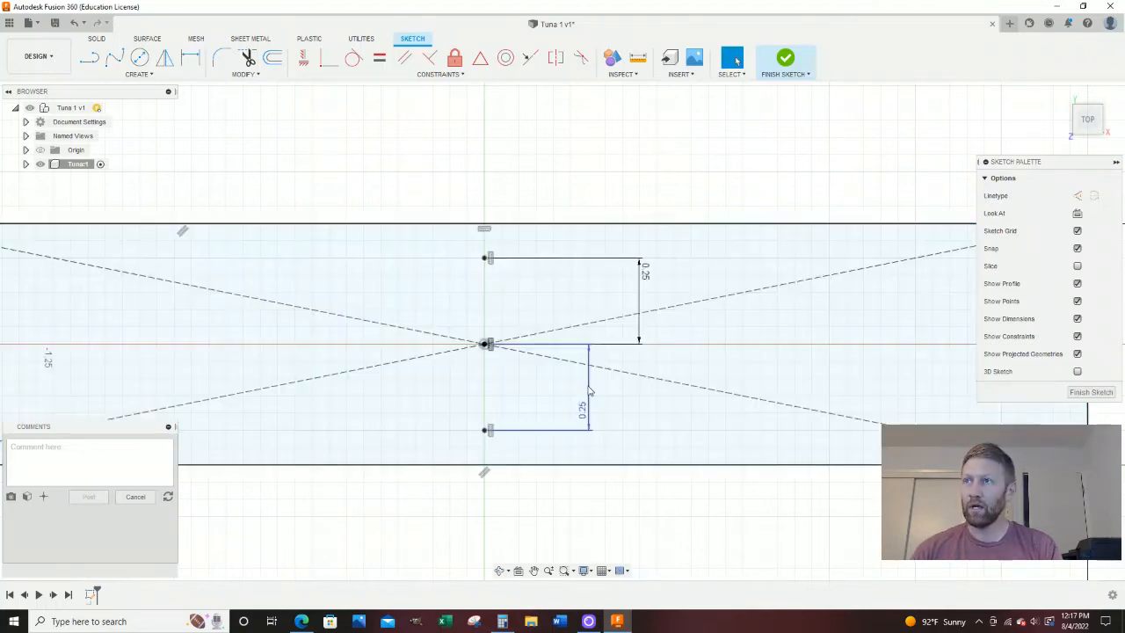
Reposition the lower point's 0.25 in dimension to the right of the origin, outside the upper 0.25 in dimension
drag(584, 406, 336, 396)
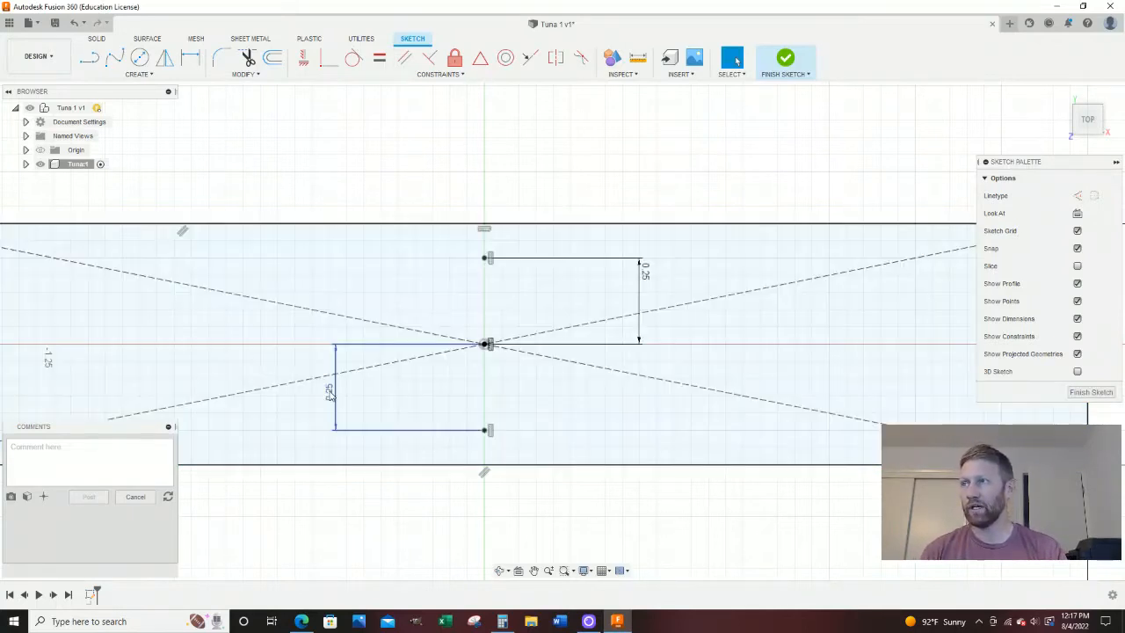
drag(332, 395, 712, 384)
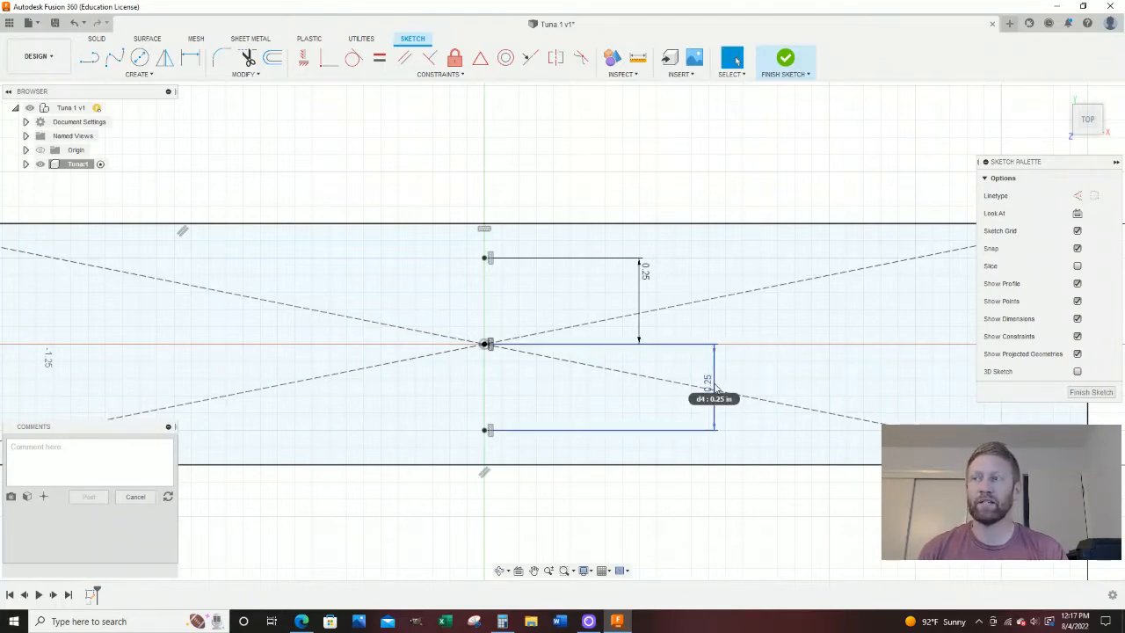
scroll(603, 186, down, 4)
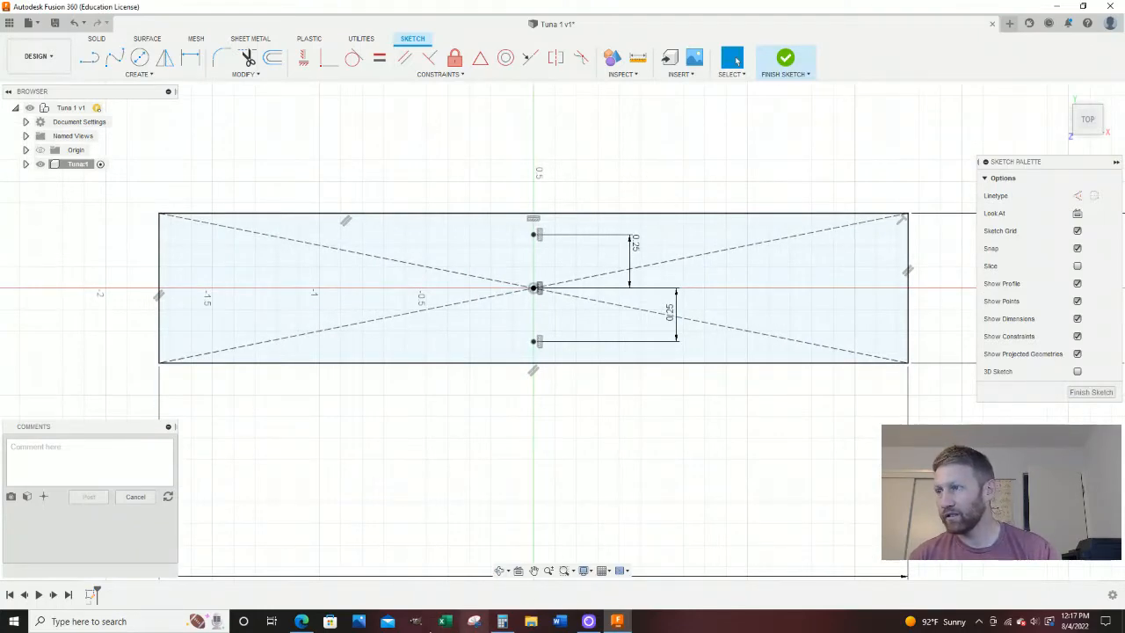
Check the taper angle in the Tuna 1 drawing and draw a 5° line from the upper waist point past the rectangle's upper-left corner
click(302, 621)
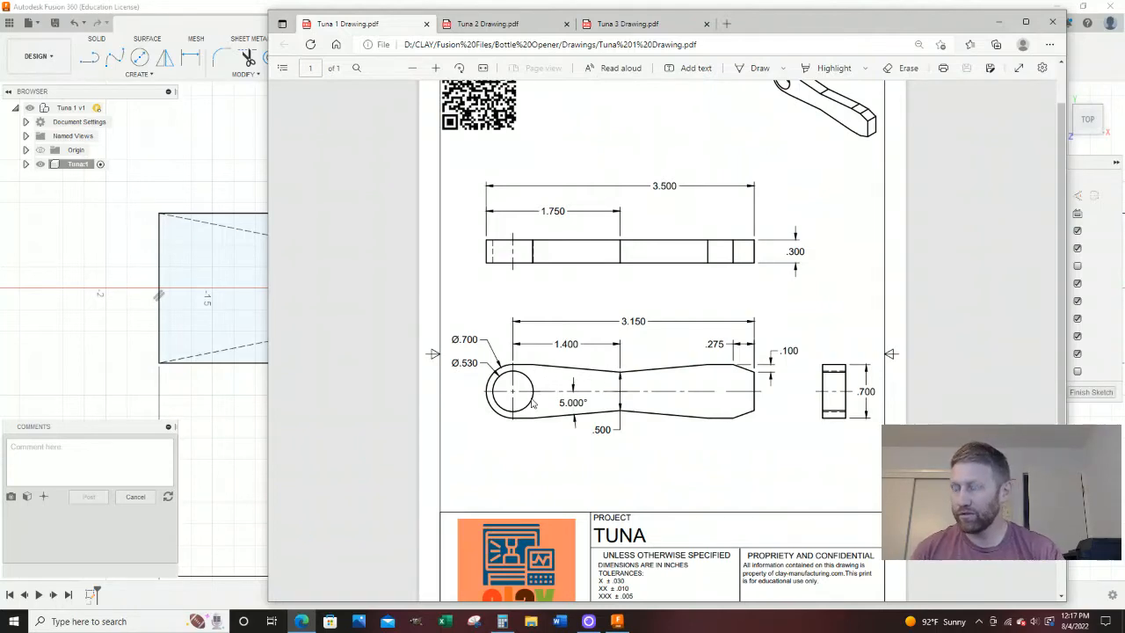
ctrl+scroll(538, 406, up, 2)
scroll(580, 272, down, 2)
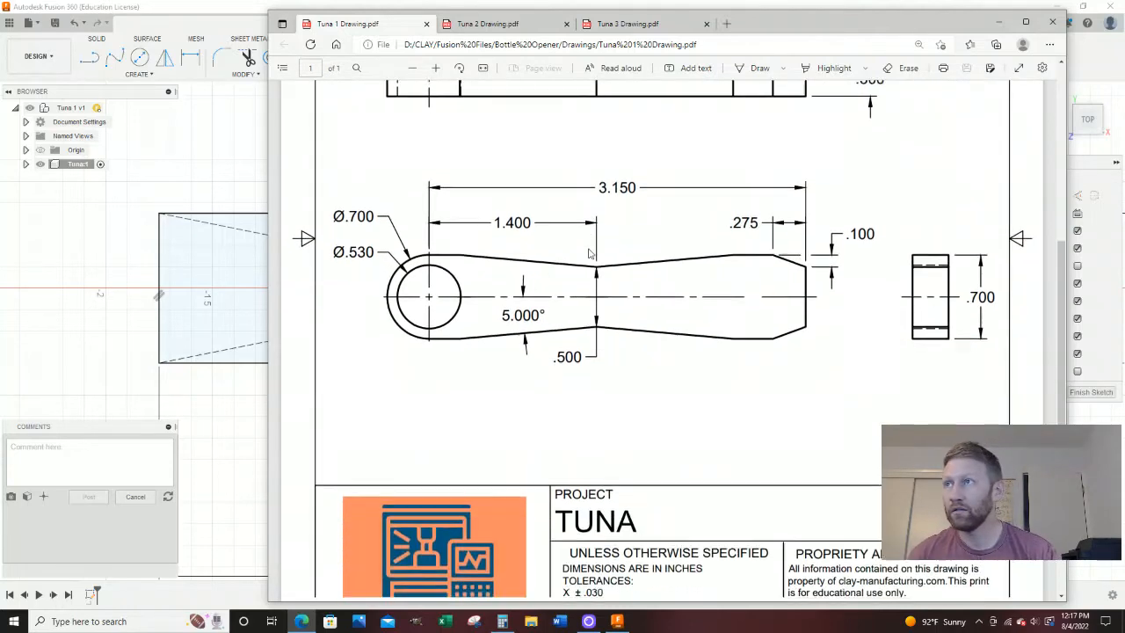
ctrl+scroll(567, 290, down, 3)
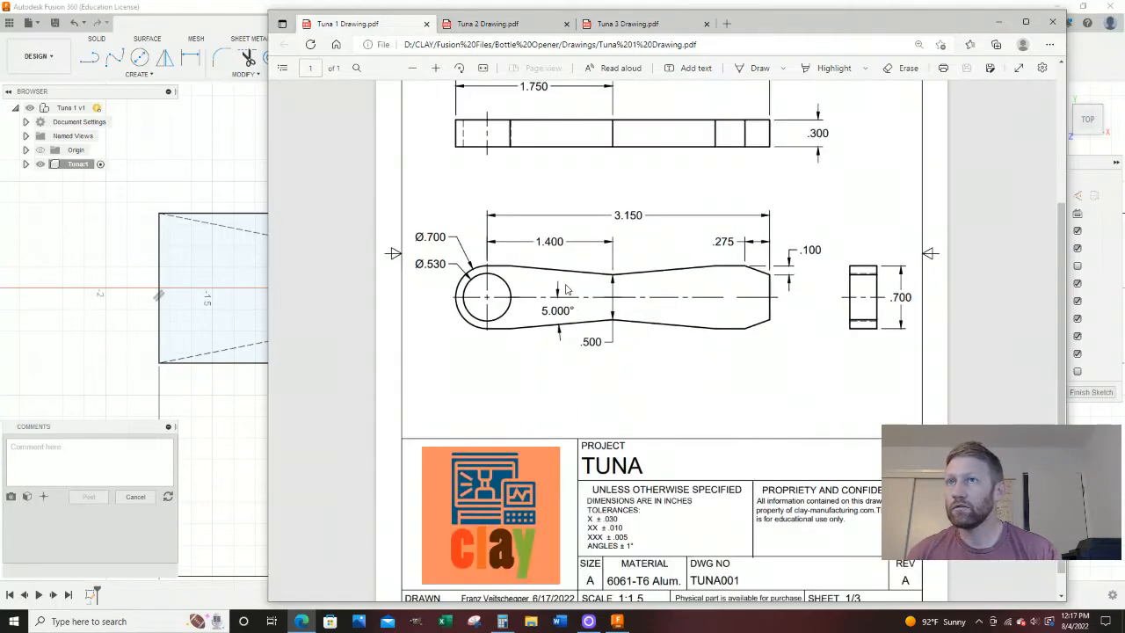
ctrl+scroll(567, 290, up, 2)
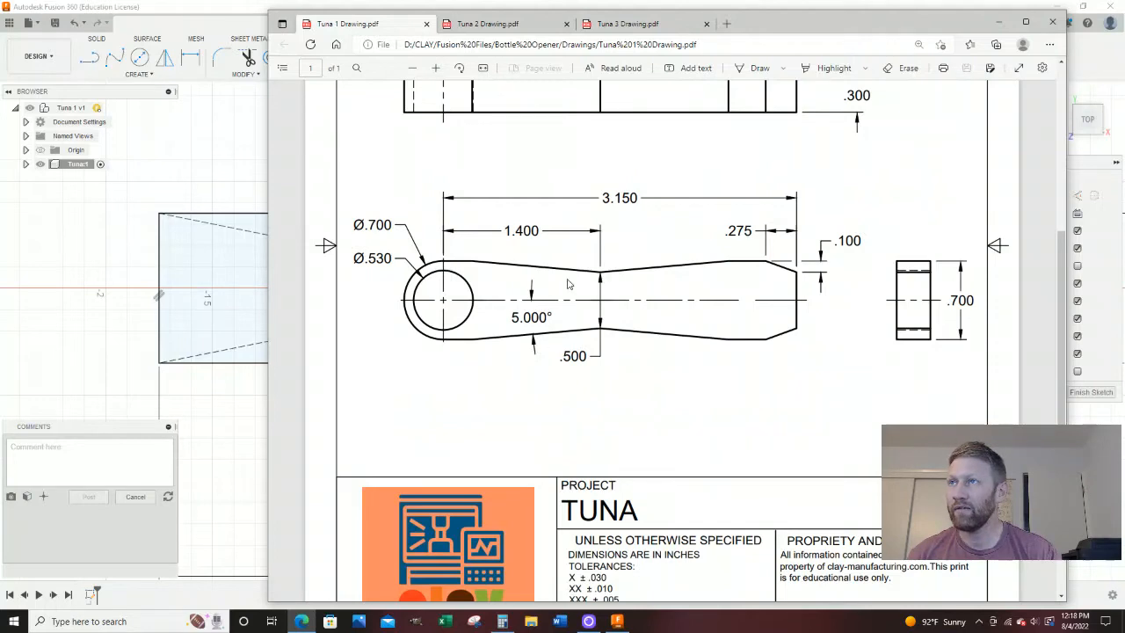
click(214, 464)
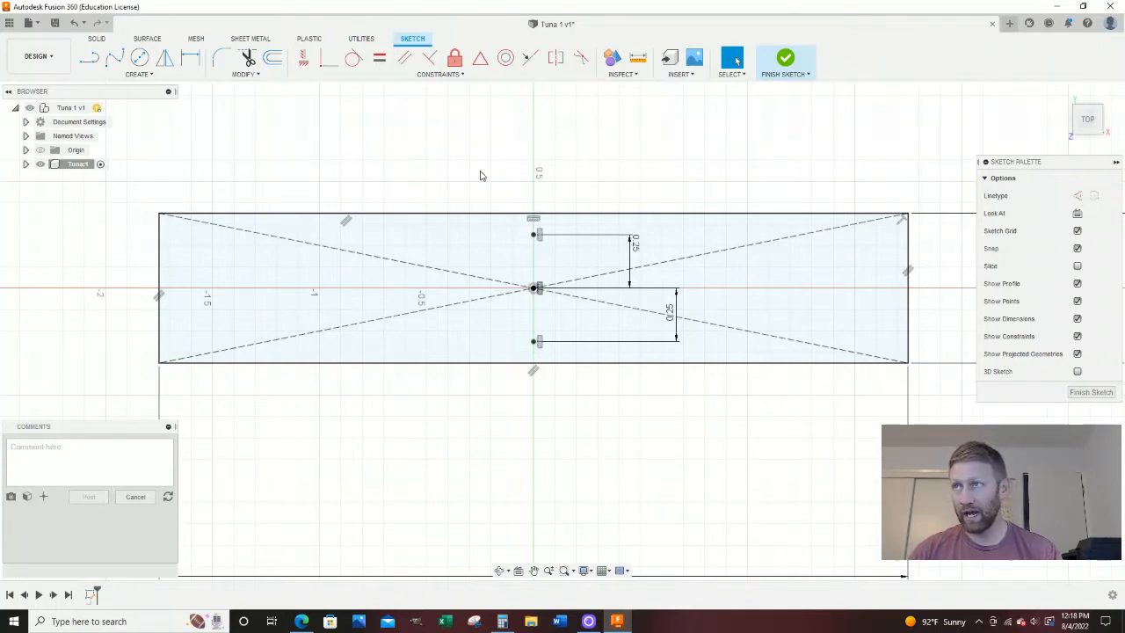
key(l)
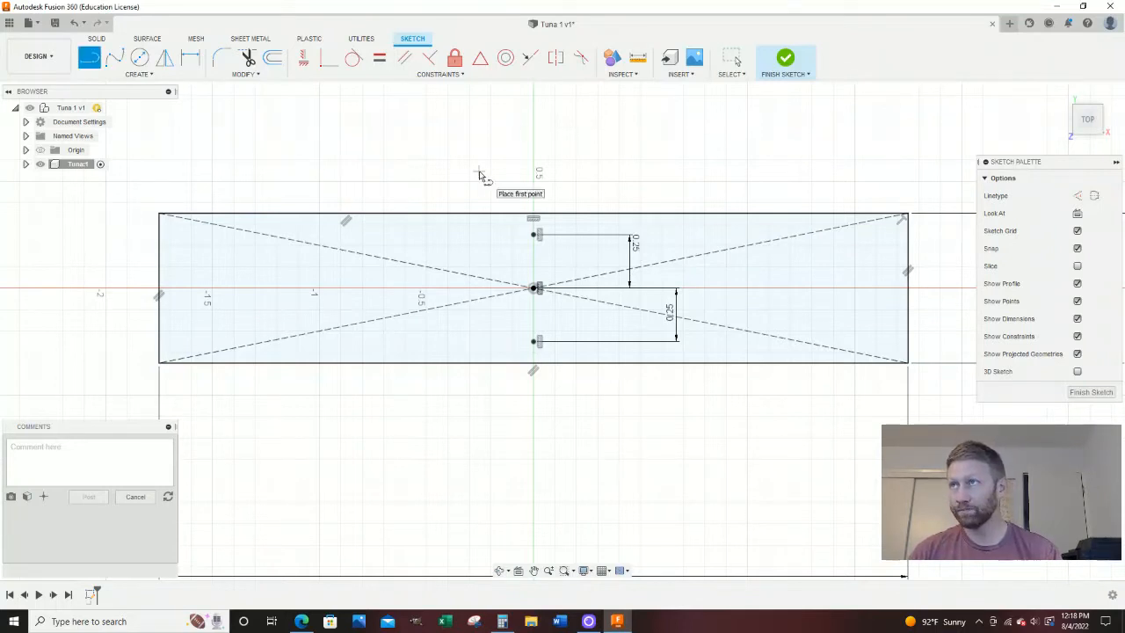
click(534, 235)
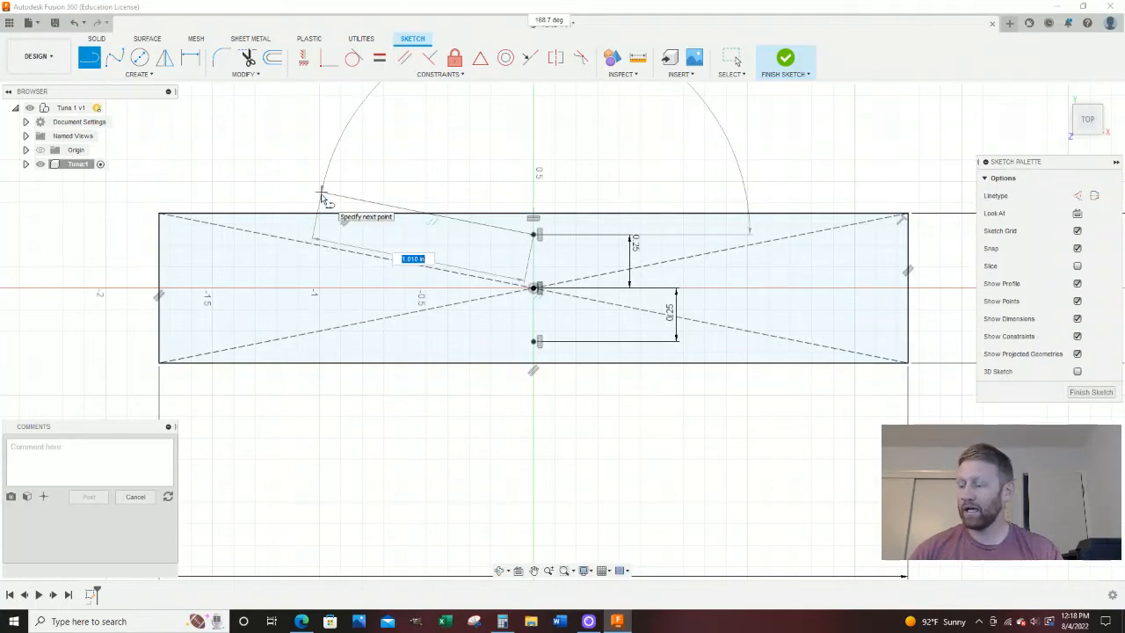
key(Tab)
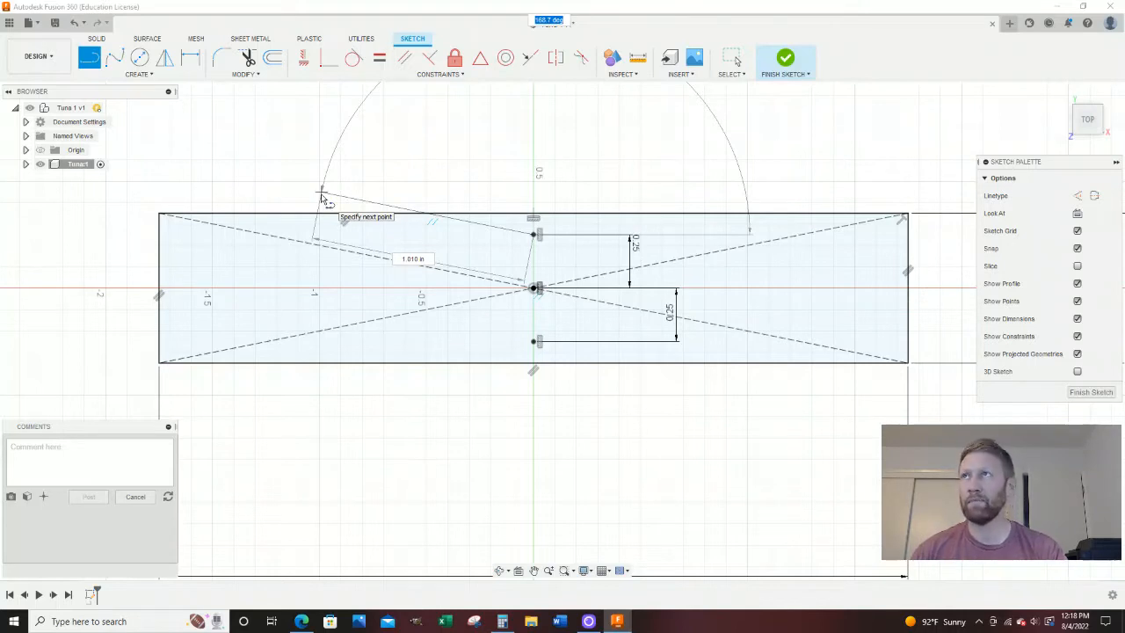
text(5)
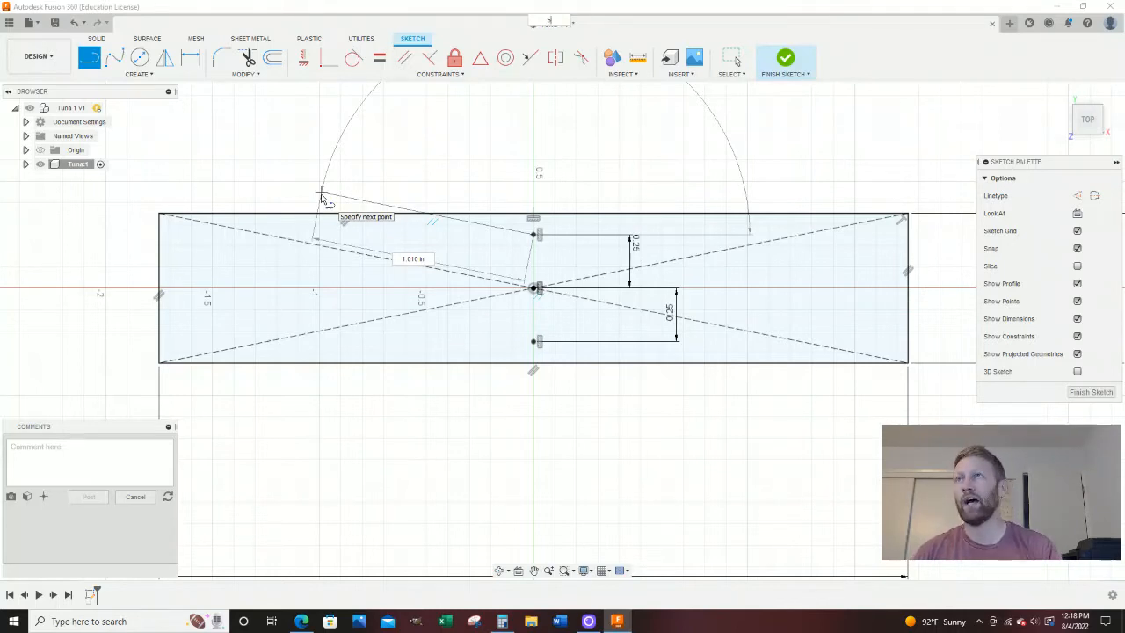
key(Return)
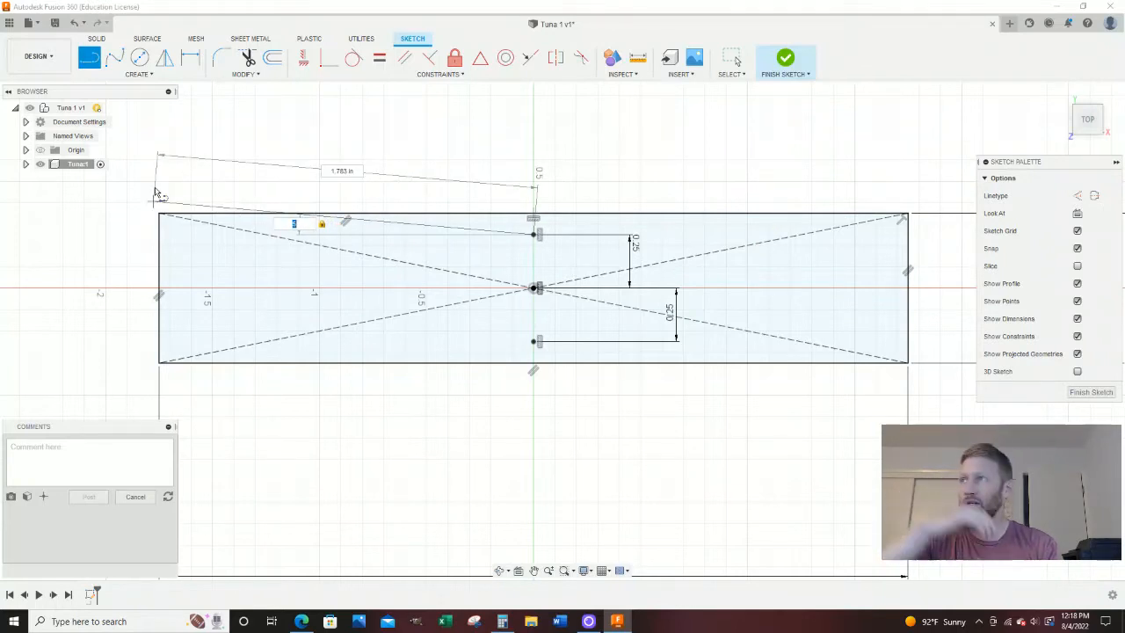
click(153, 202)
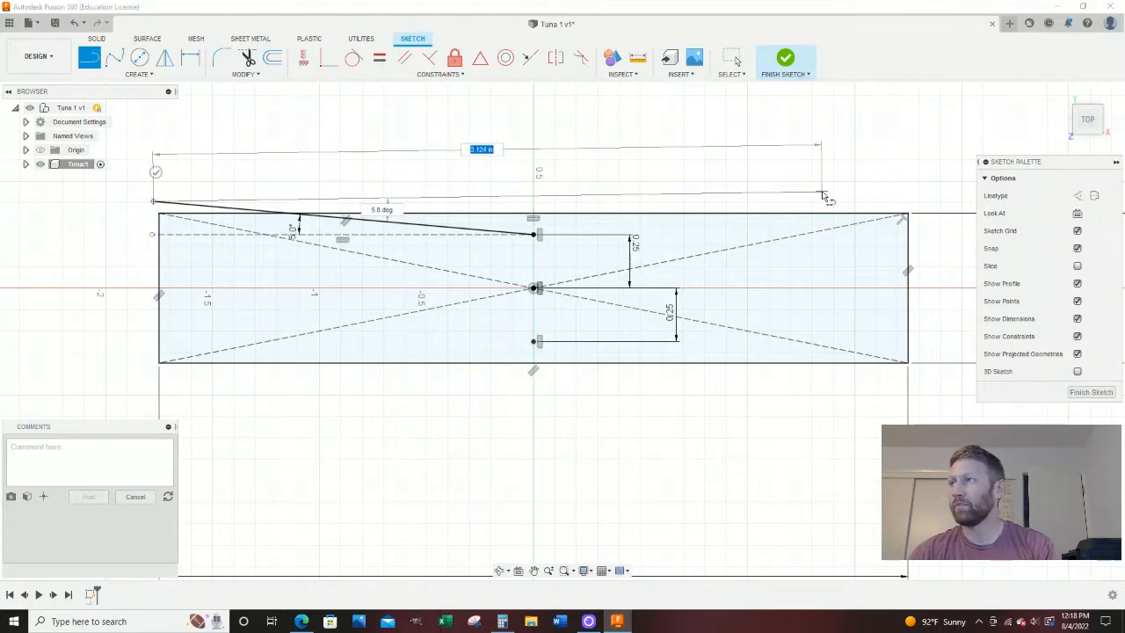
key(Escape)
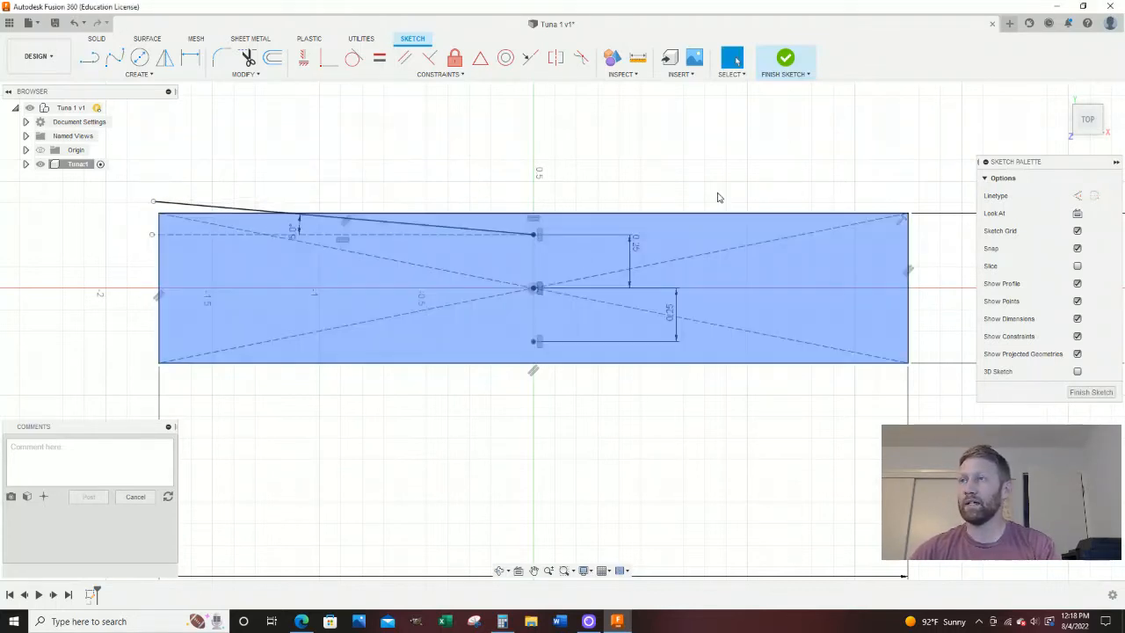
Draw a mirrored 5° line from the upper waist point to just past the rectangle's upper-right corner
scroll(749, 188, down, 2)
scroll(446, 155, up, 2)
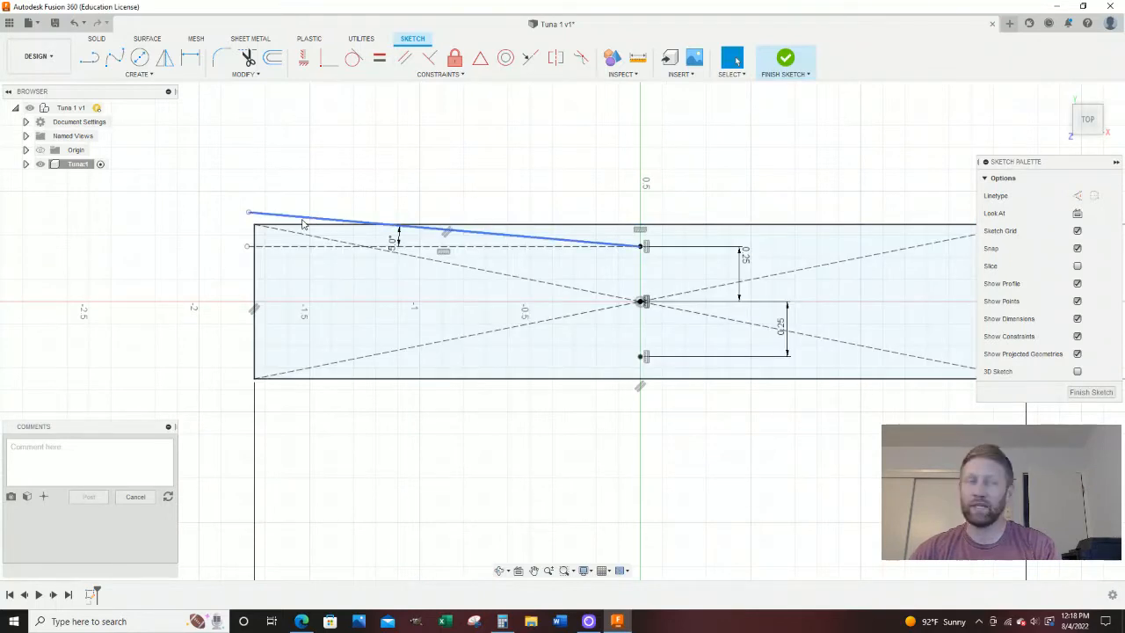
scroll(301, 223, down, 1)
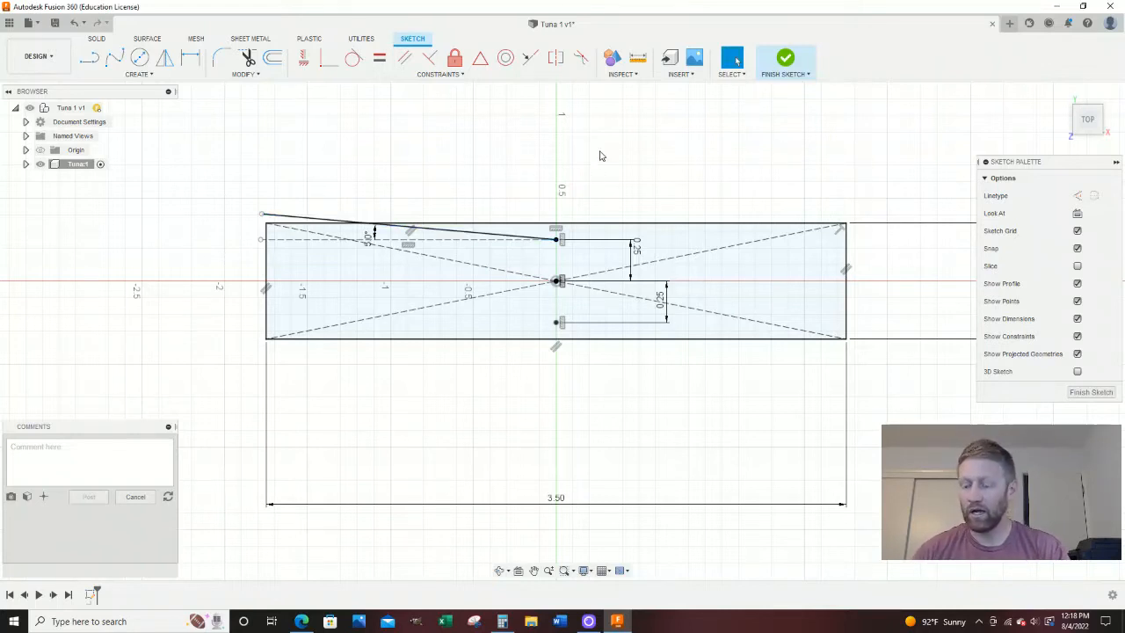
key(l)
click(556, 238)
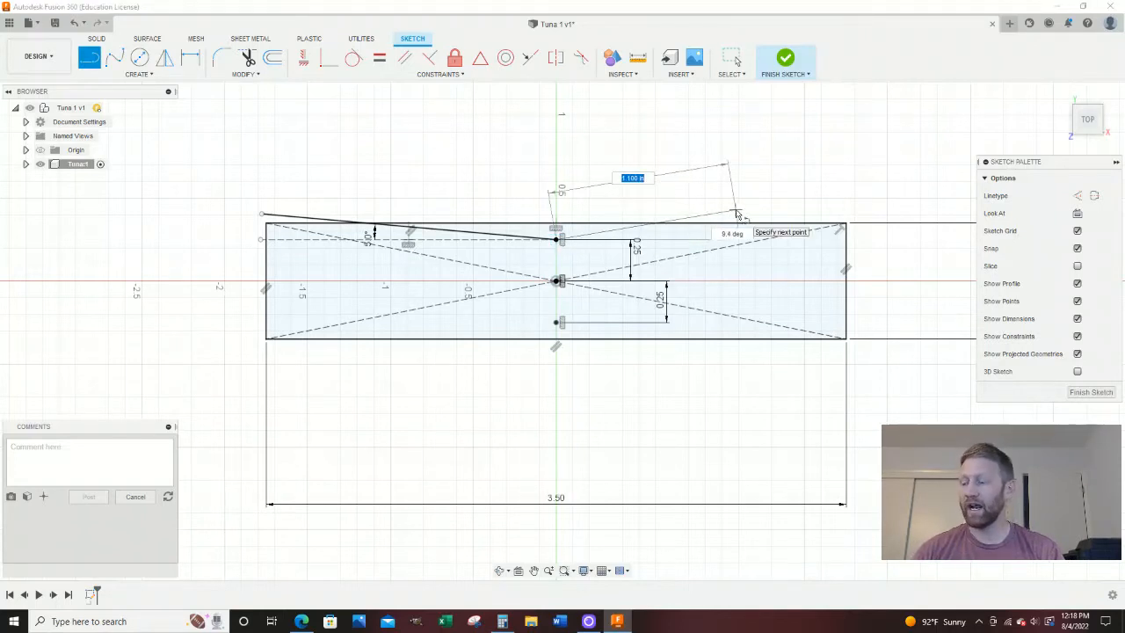
key(Tab)
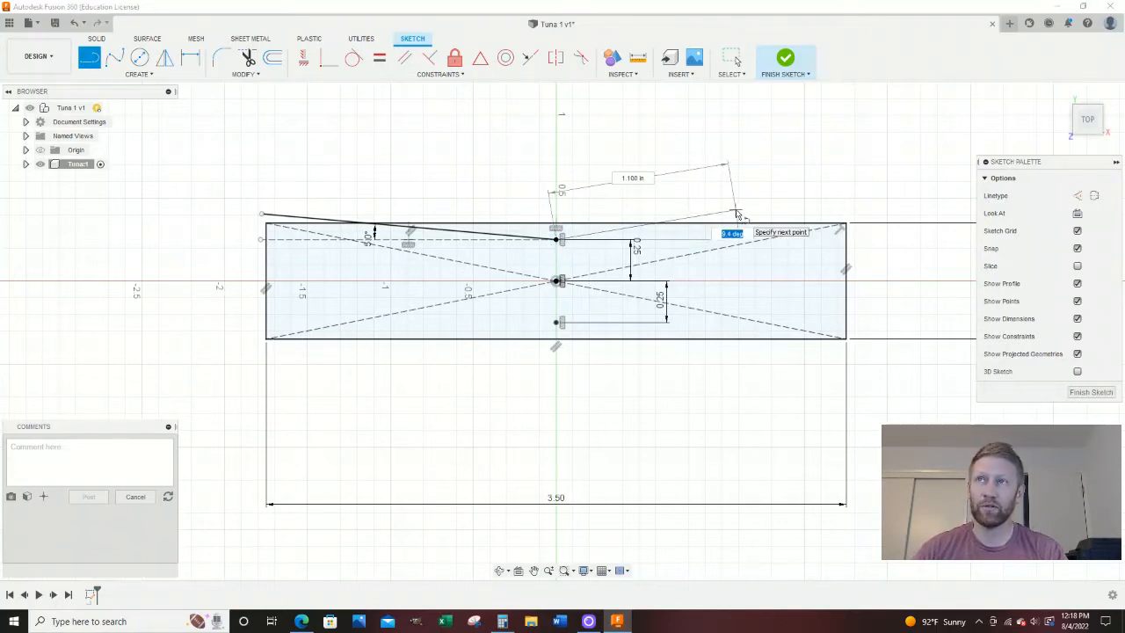
text(5)
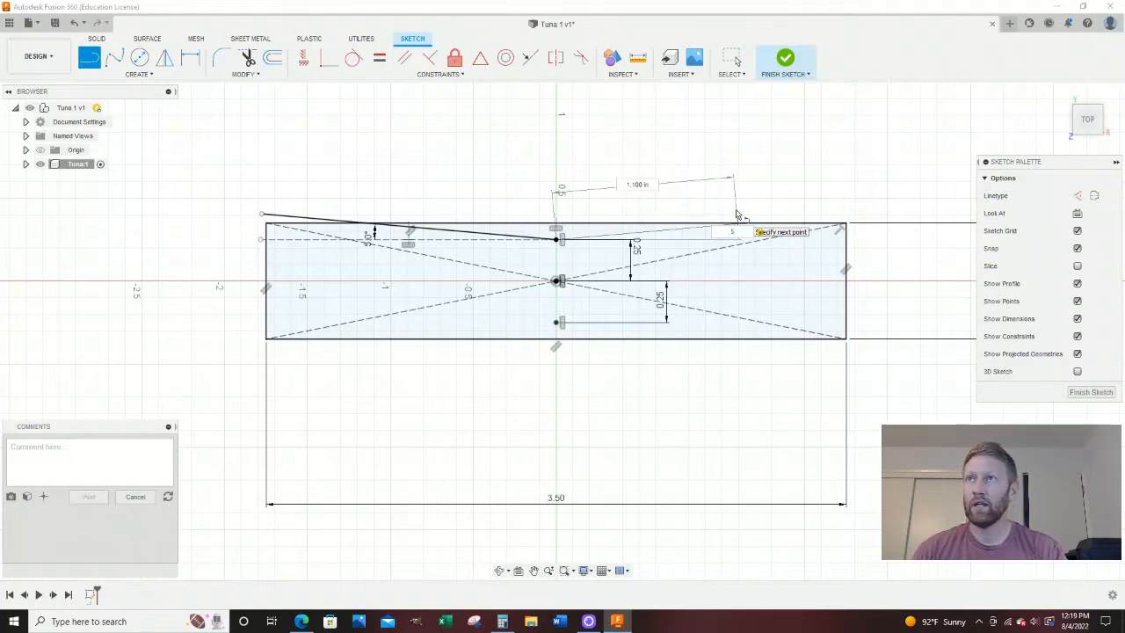
click(851, 213)
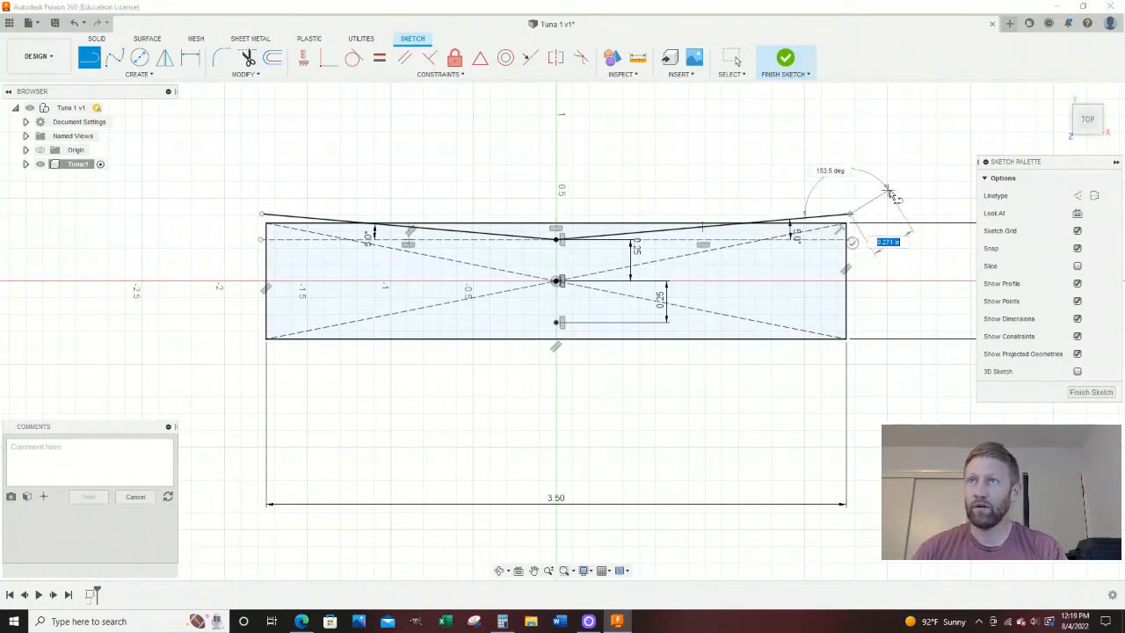
key(Escape)
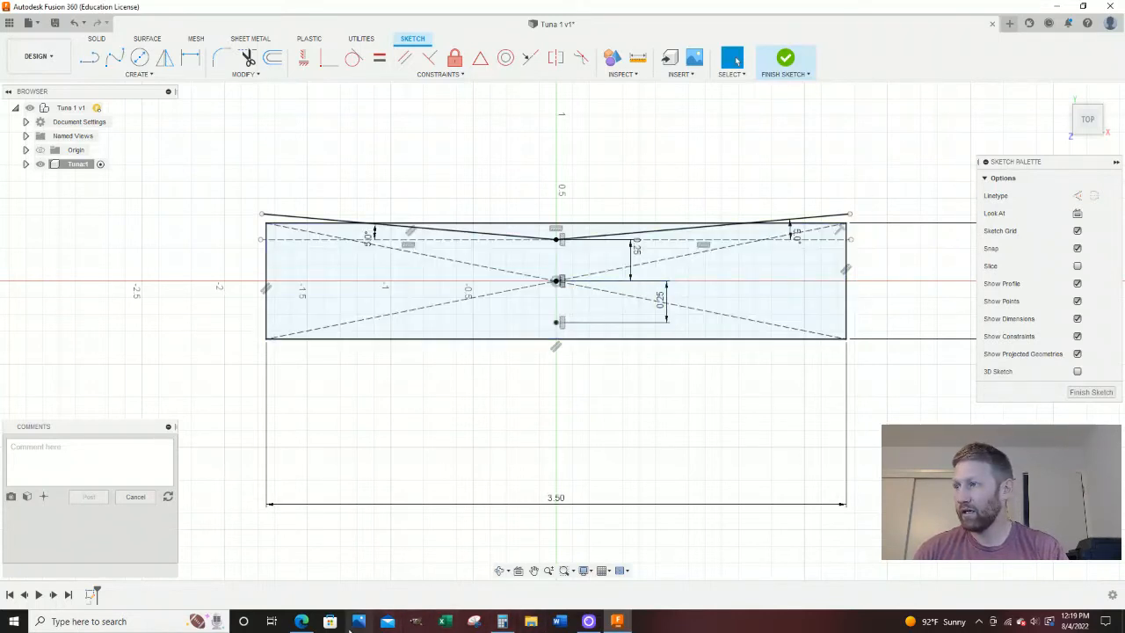
Recheck the Tuna 1 drawing and draw a 5° line from the lower waist point down-left across the rectangle's lower edge
click(302, 622)
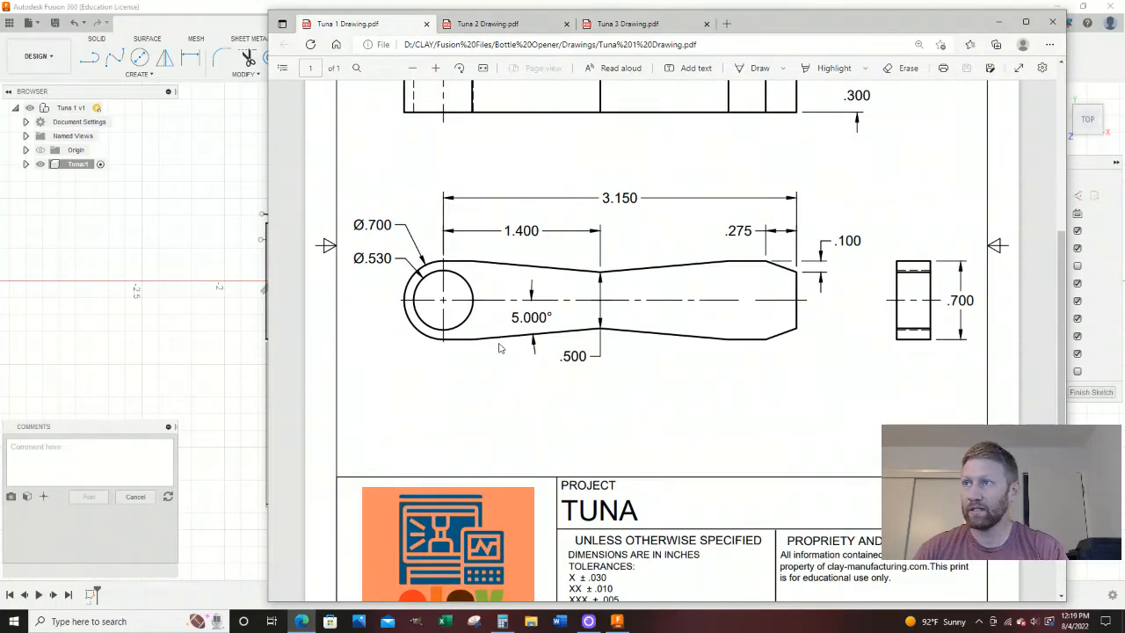
click(244, 409)
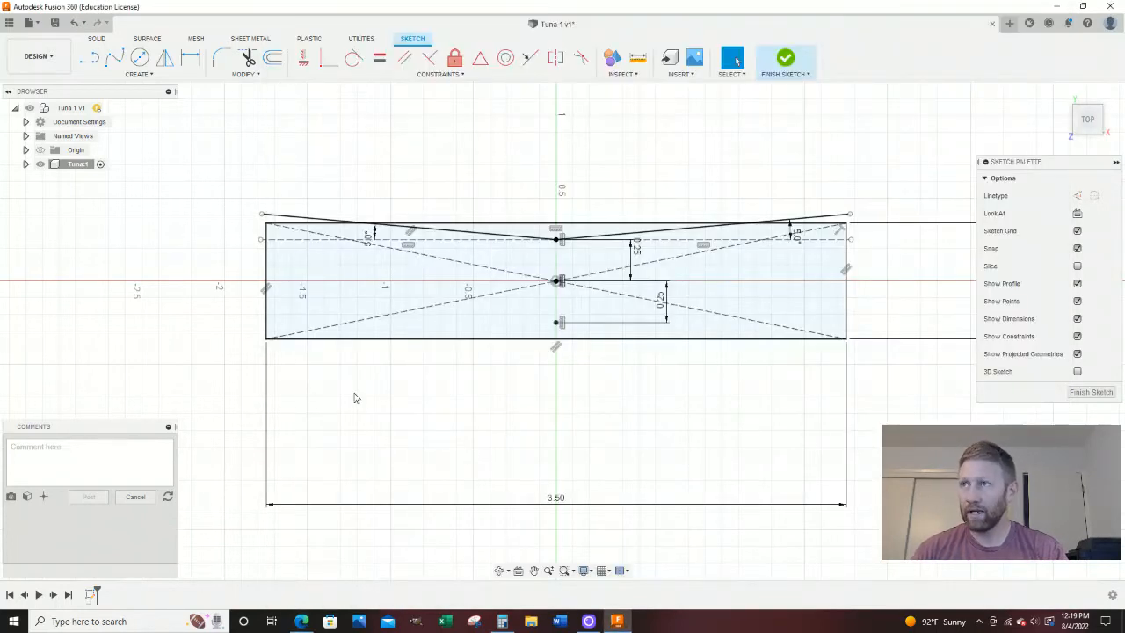
key(l)
click(556, 322)
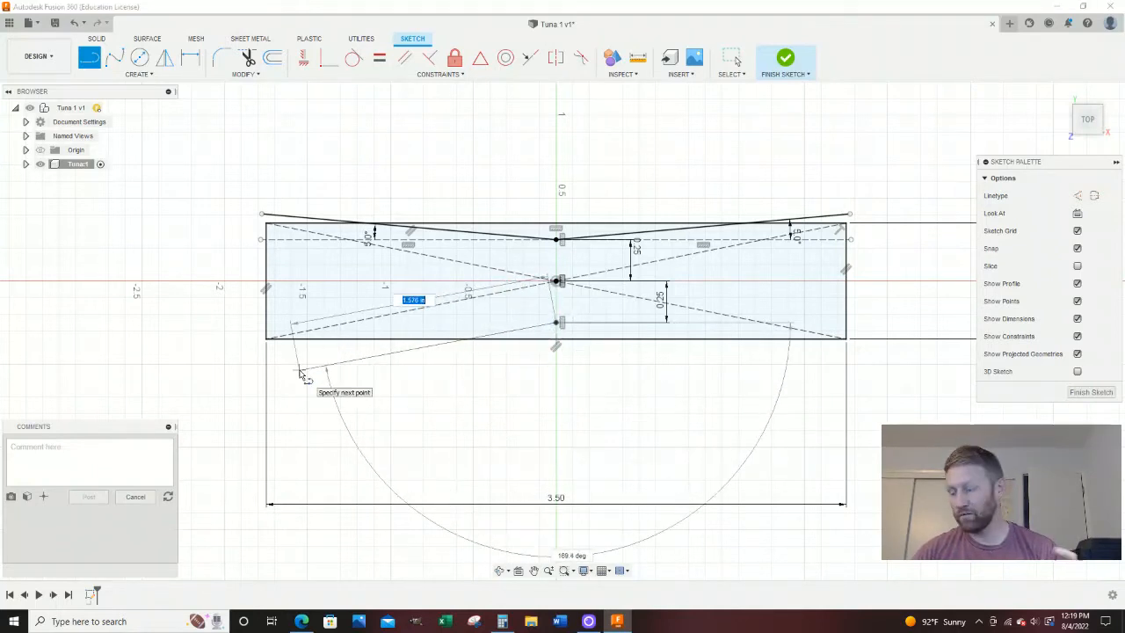
key(Tab)
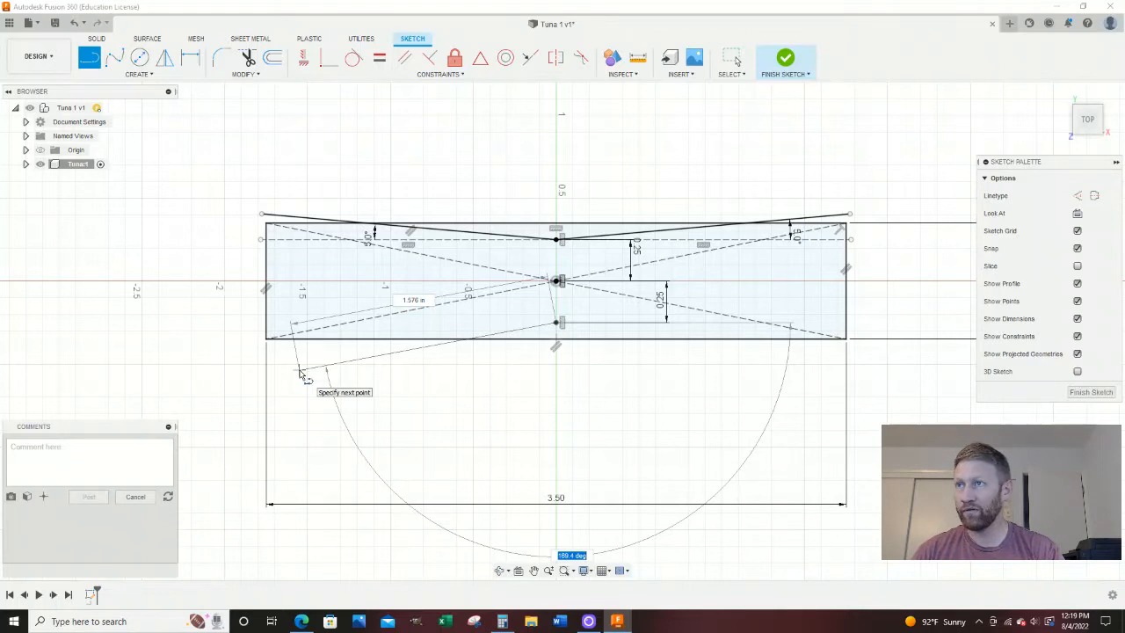
text(5)
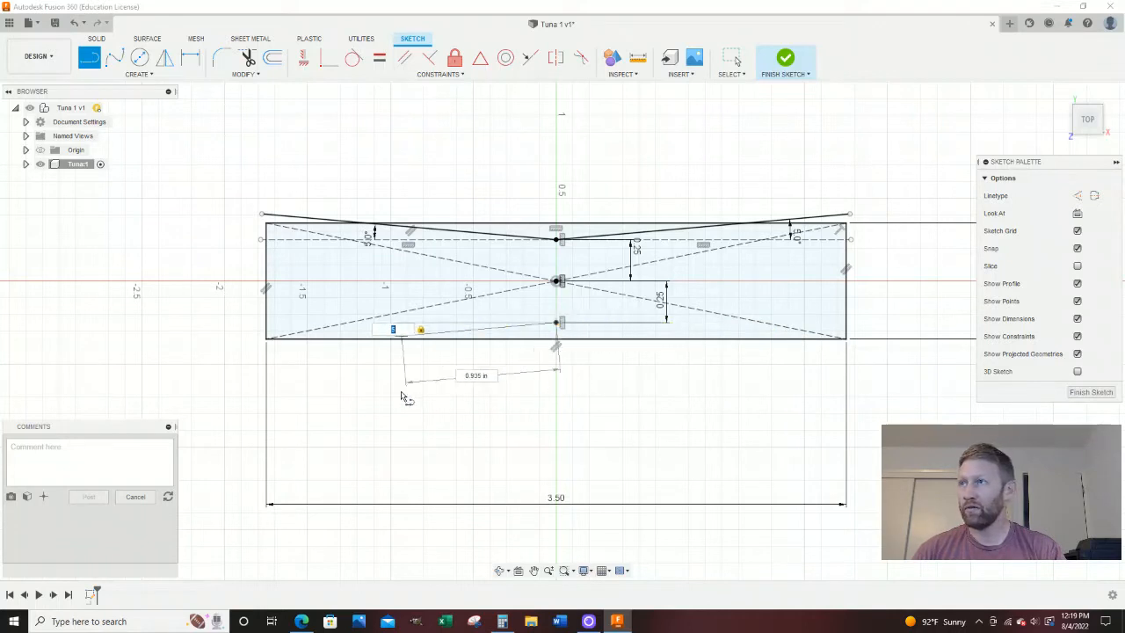
click(299, 409)
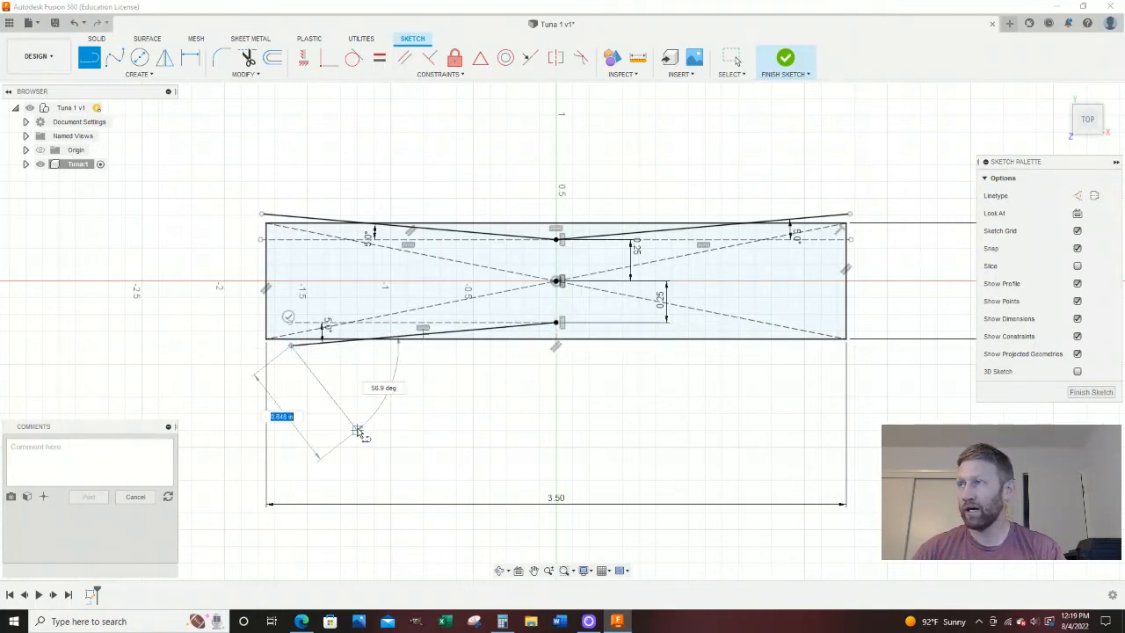
key(Escape)
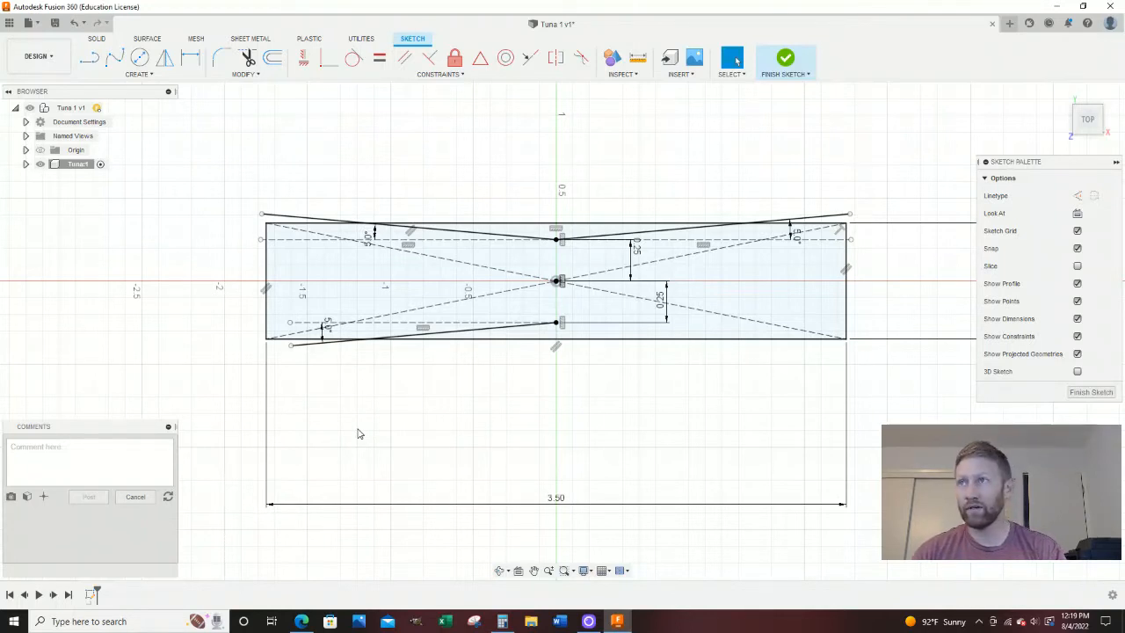
Draw a 5° line about 2.13 in long from the lower waist point down-right beyond the rectangle's lower-right corner
key(l)
click(556, 323)
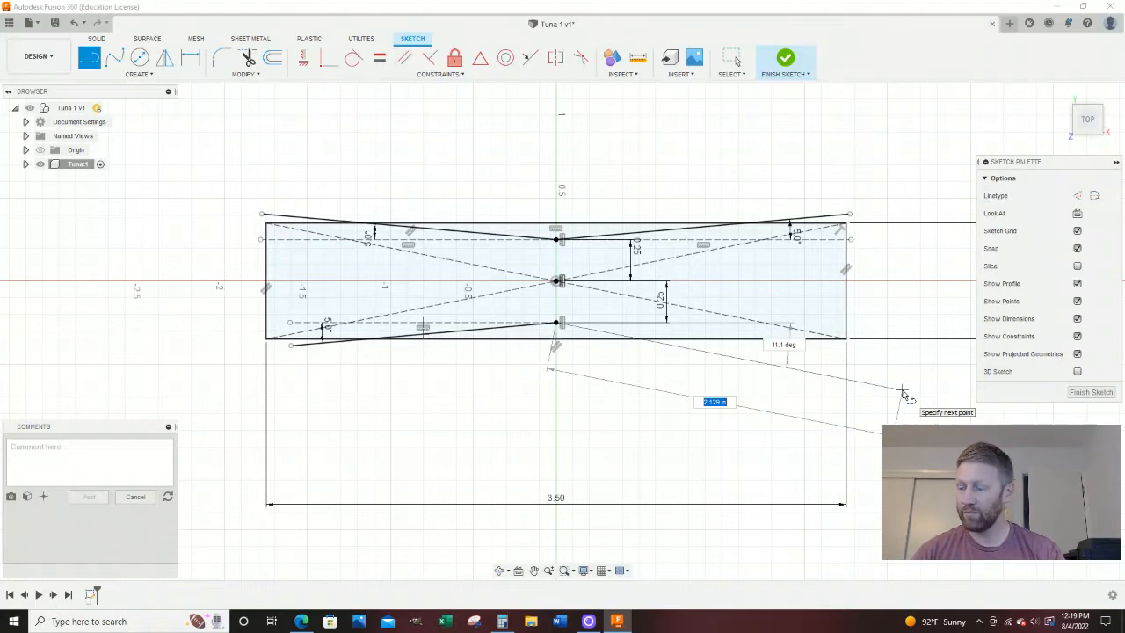
key(Tab)
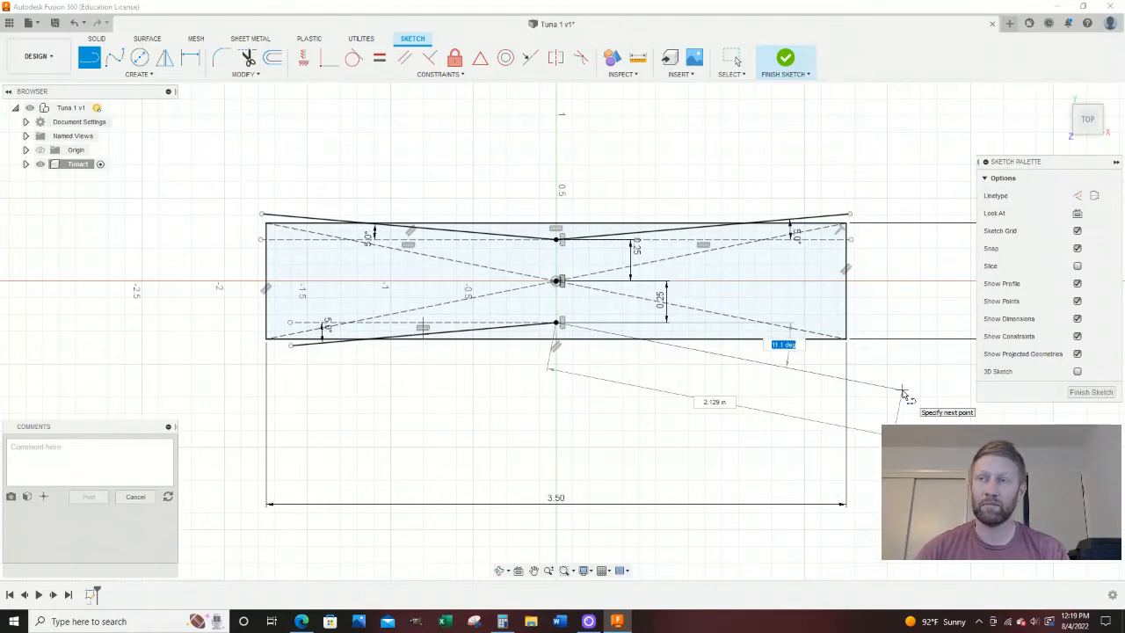
text(5)
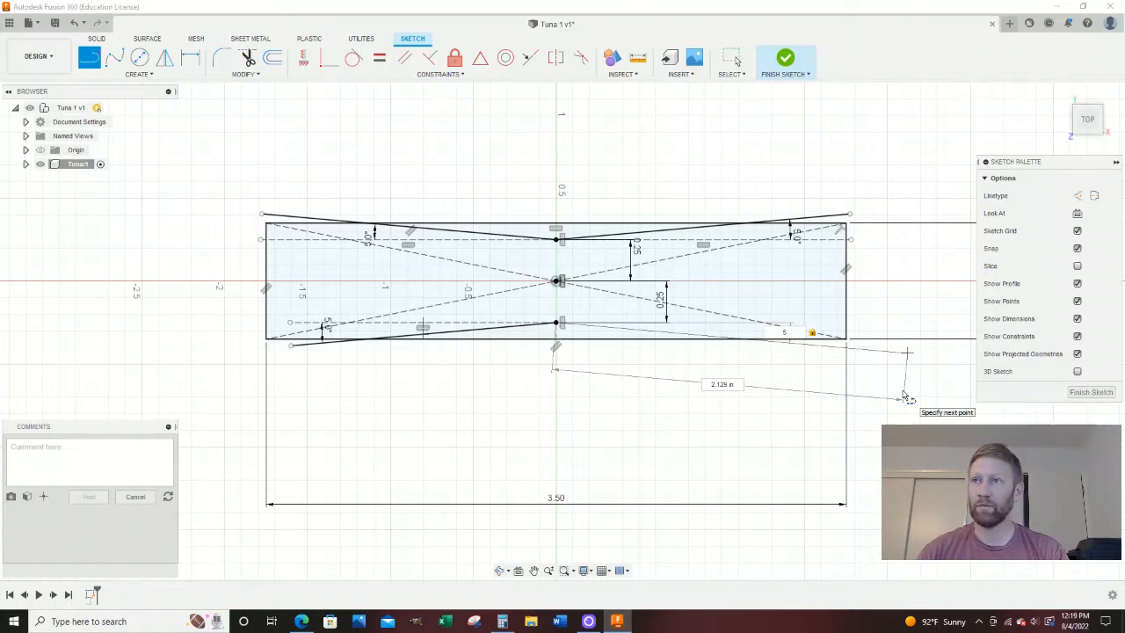
key(Return)
key(Escape)
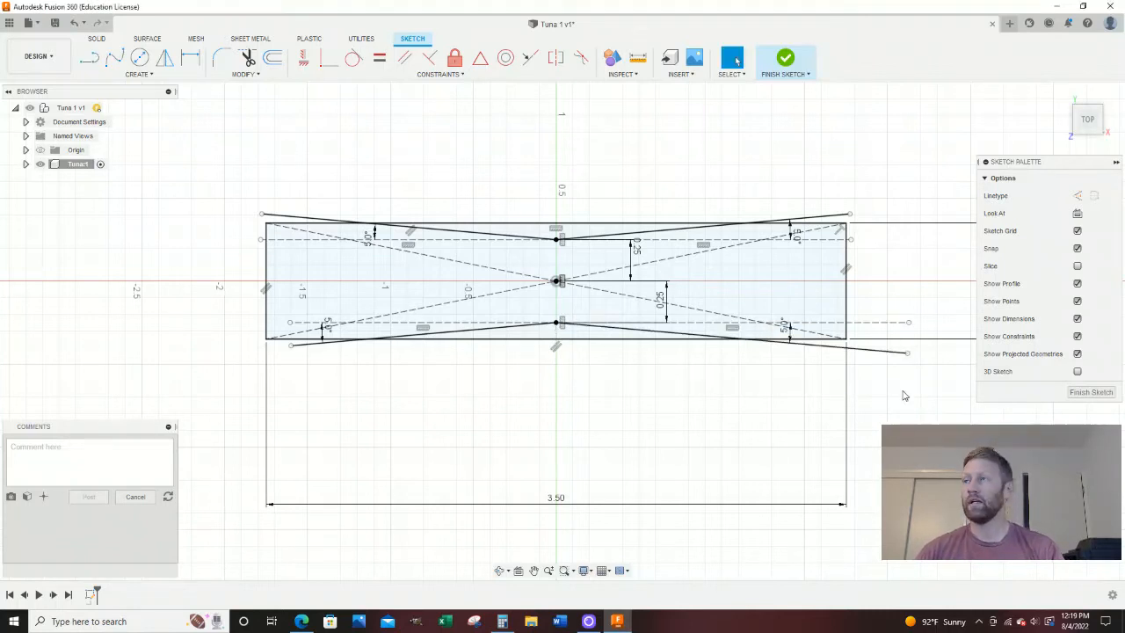
scroll(832, 175, up, 2)
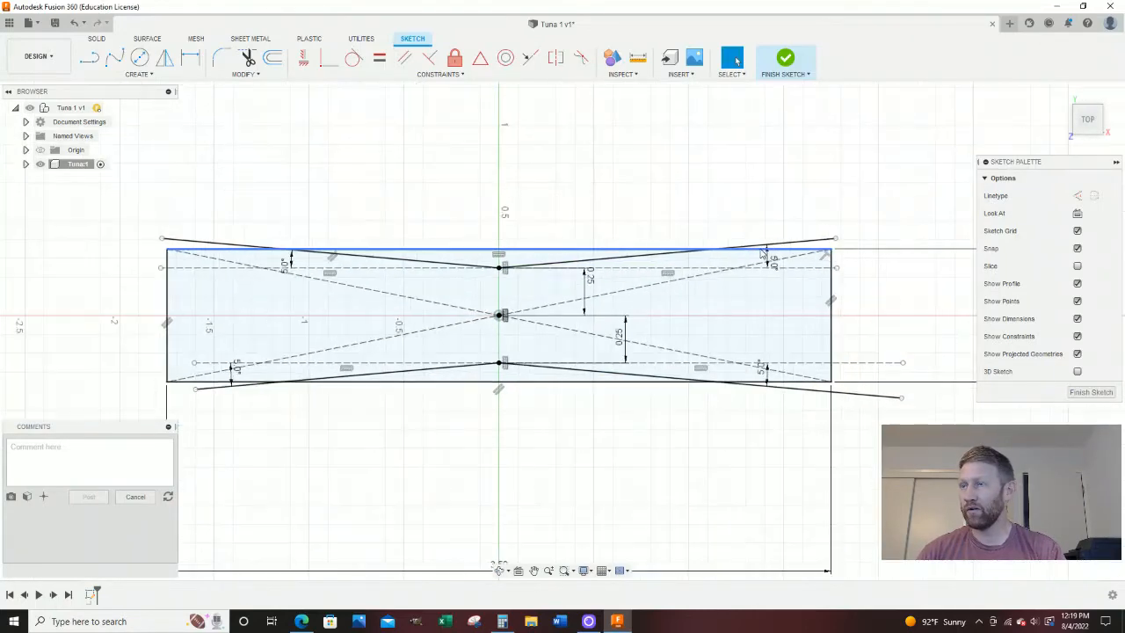
scroll(779, 259, down, 2)
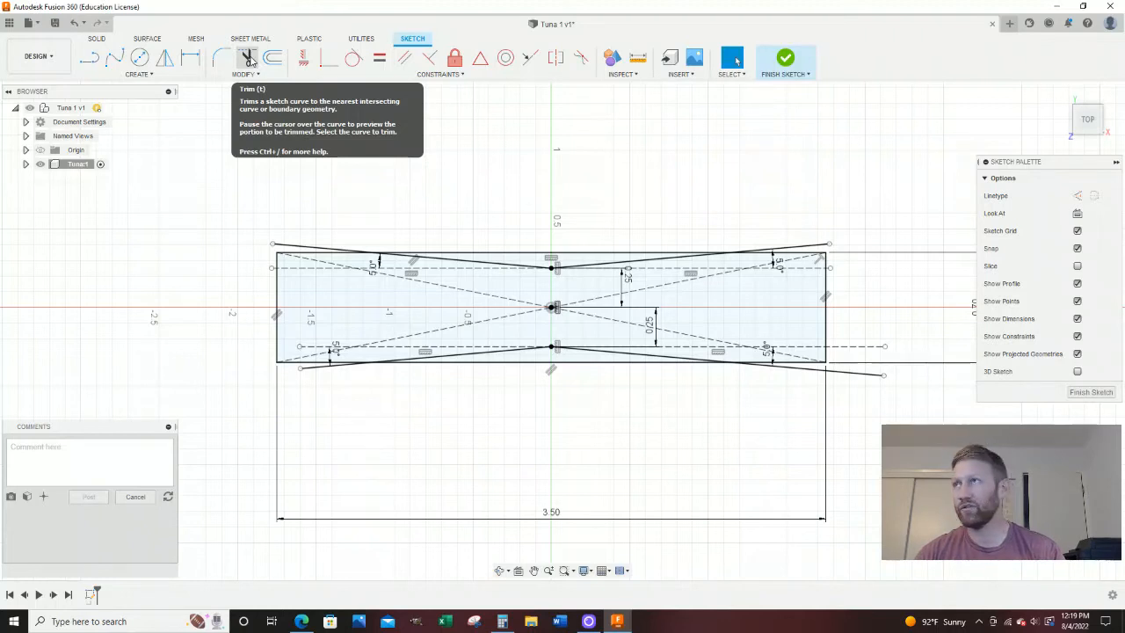
Trim off the four ends of the 5° taper lines that extend beyond the rectangle's upper and lower edges
click(249, 58)
scroll(327, 211, up, 2)
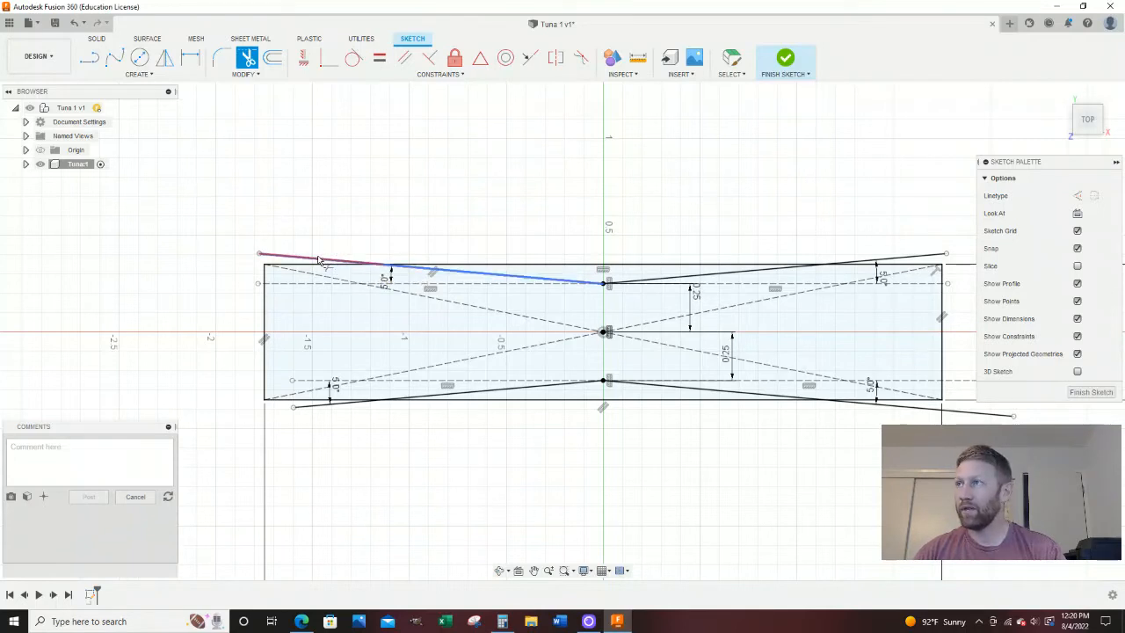
click(312, 258)
scroll(306, 260, down, 1)
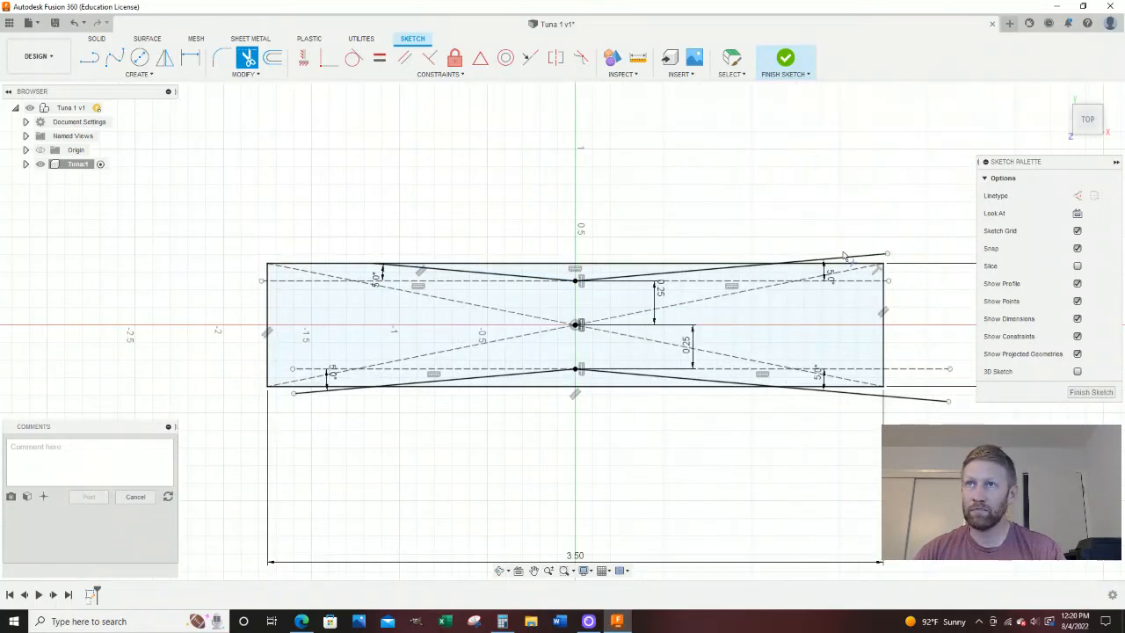
click(842, 262)
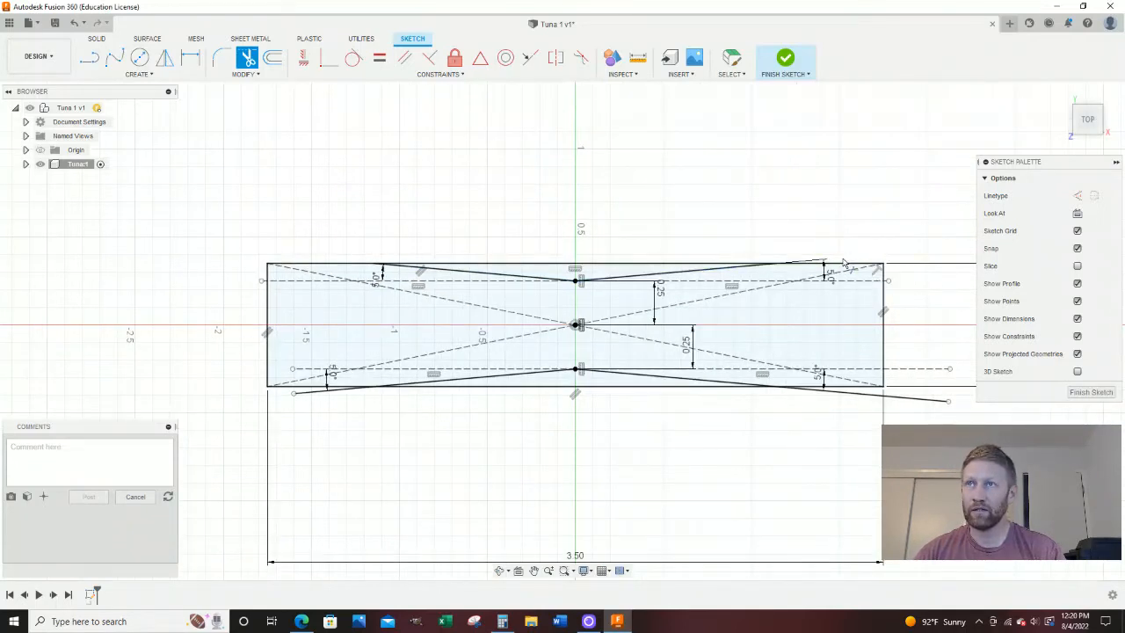
click(858, 393)
click(312, 399)
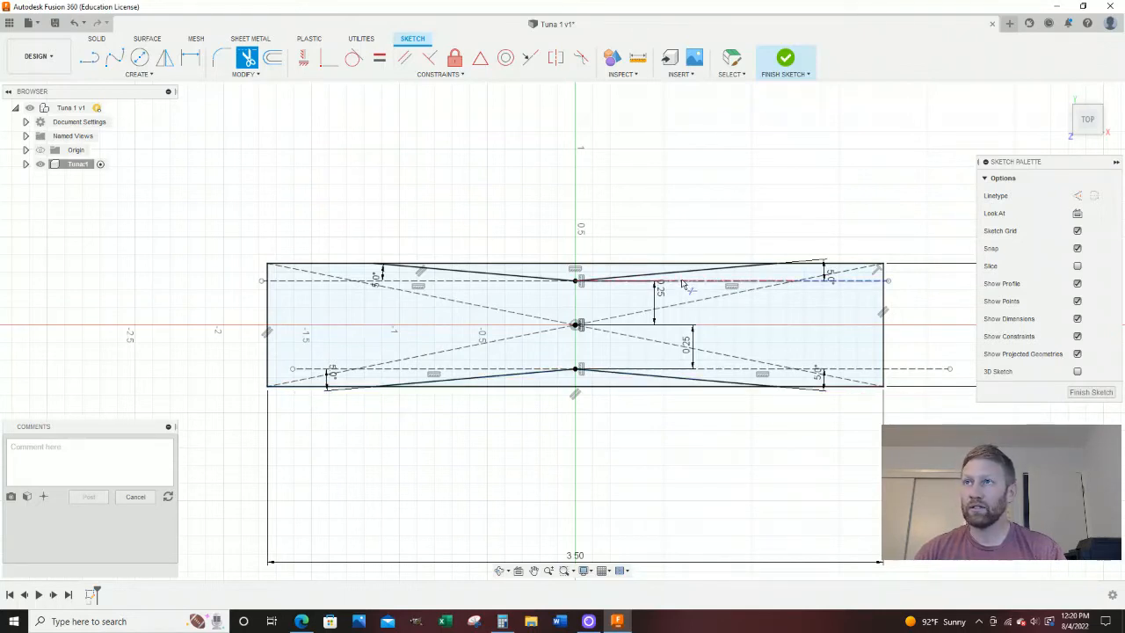
scroll(683, 276, up, 3)
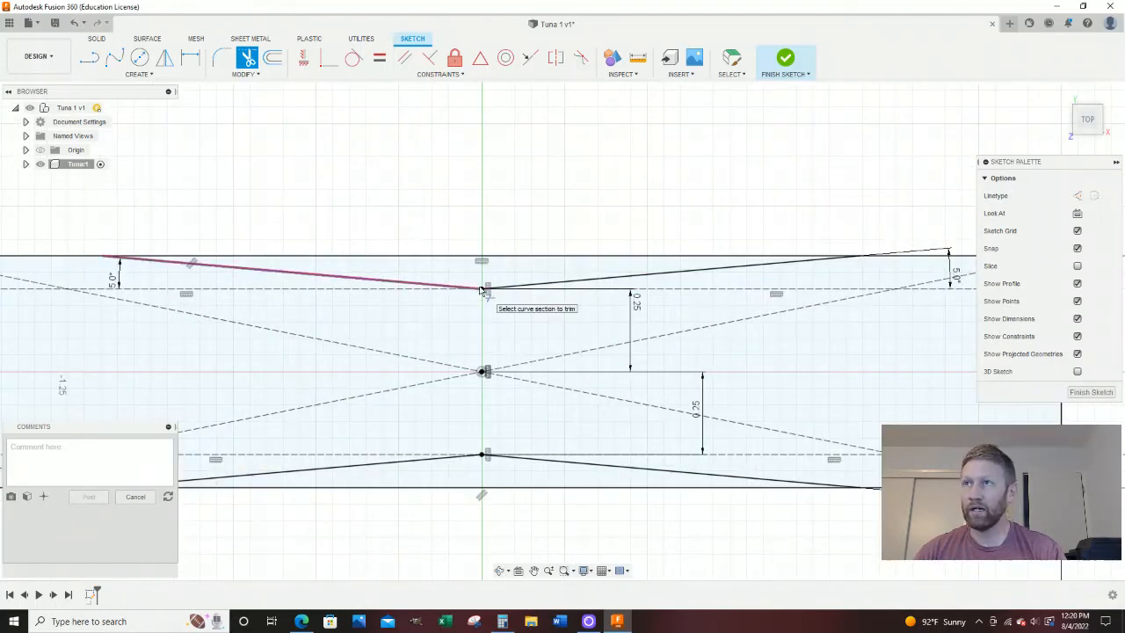
scroll(665, 215, down, 1)
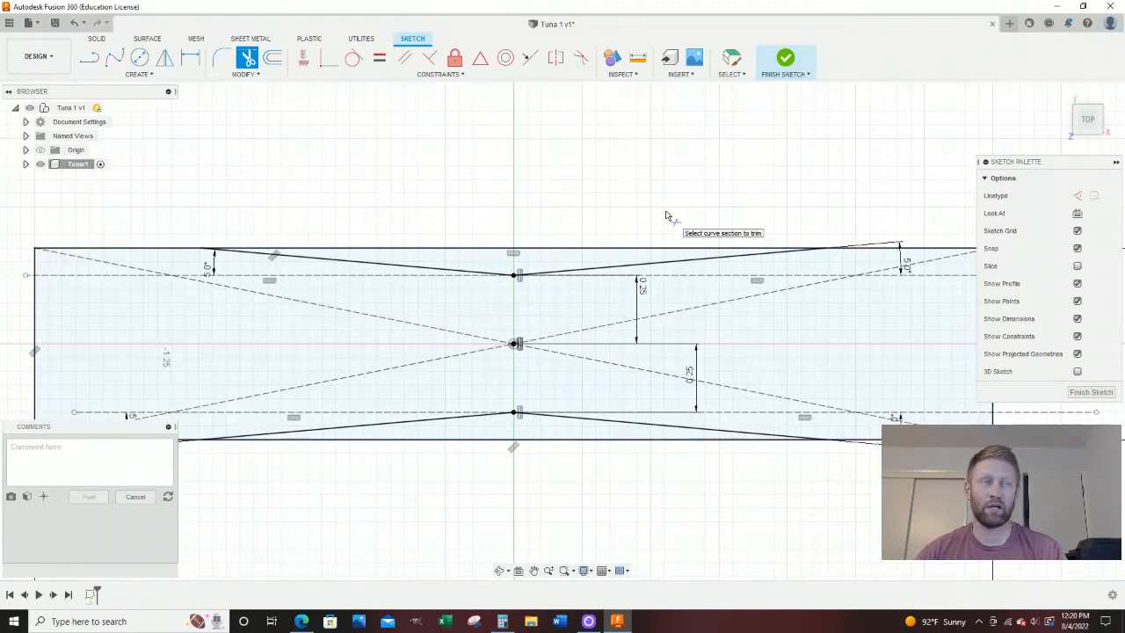
scroll(661, 216, down, 1)
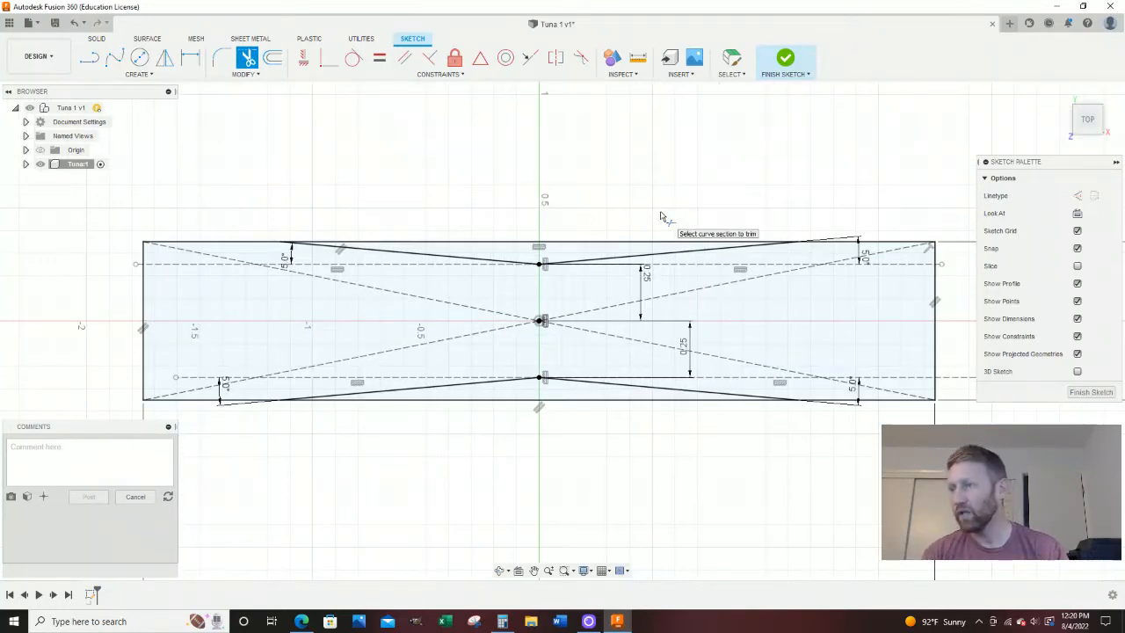
Check the corner cut sizes in the Tuna 1 drawing and draw a diagonal line about 0.37 in long across the rectangle's upper-right corner
click(301, 621)
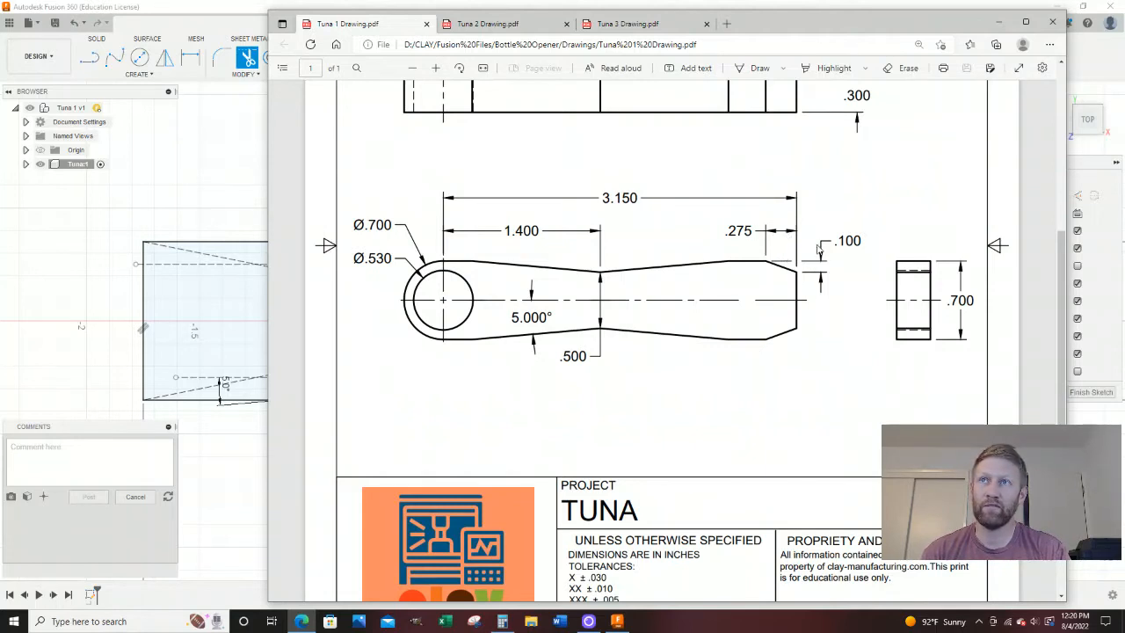
click(252, 508)
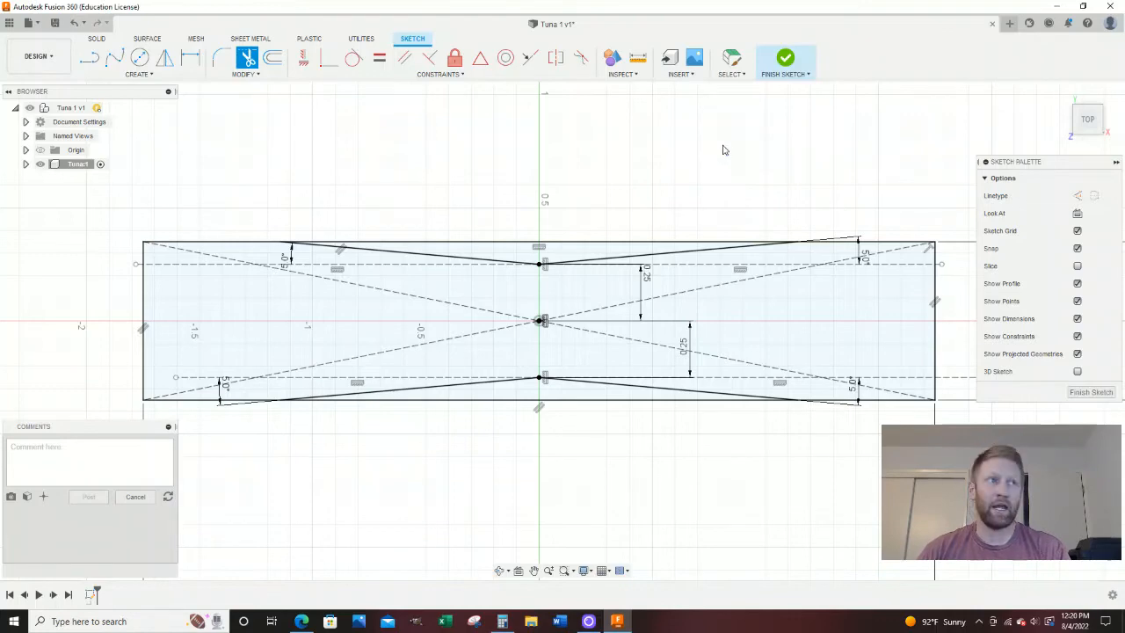
key(Escape)
key(l)
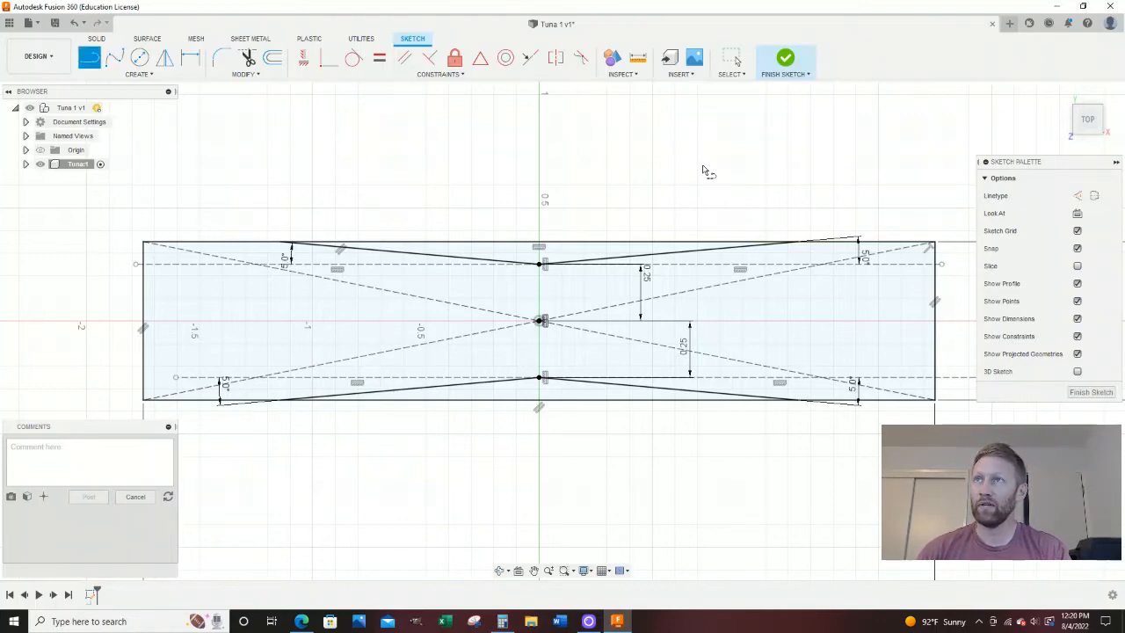
scroll(555, 195, down, 2)
scroll(723, 188, up, 5)
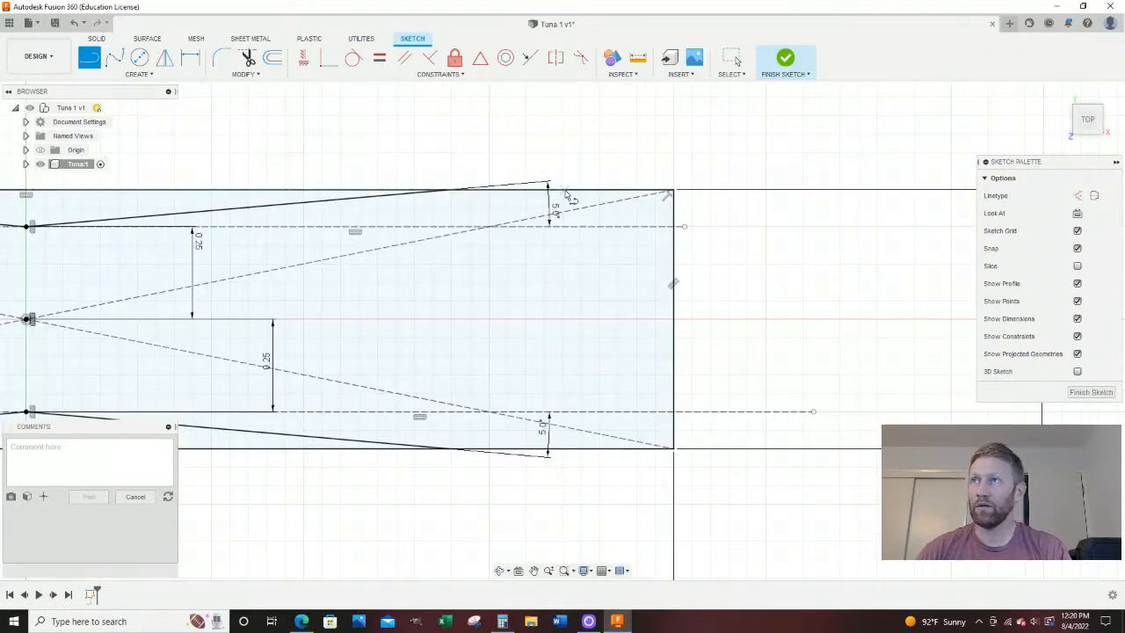
click(565, 194)
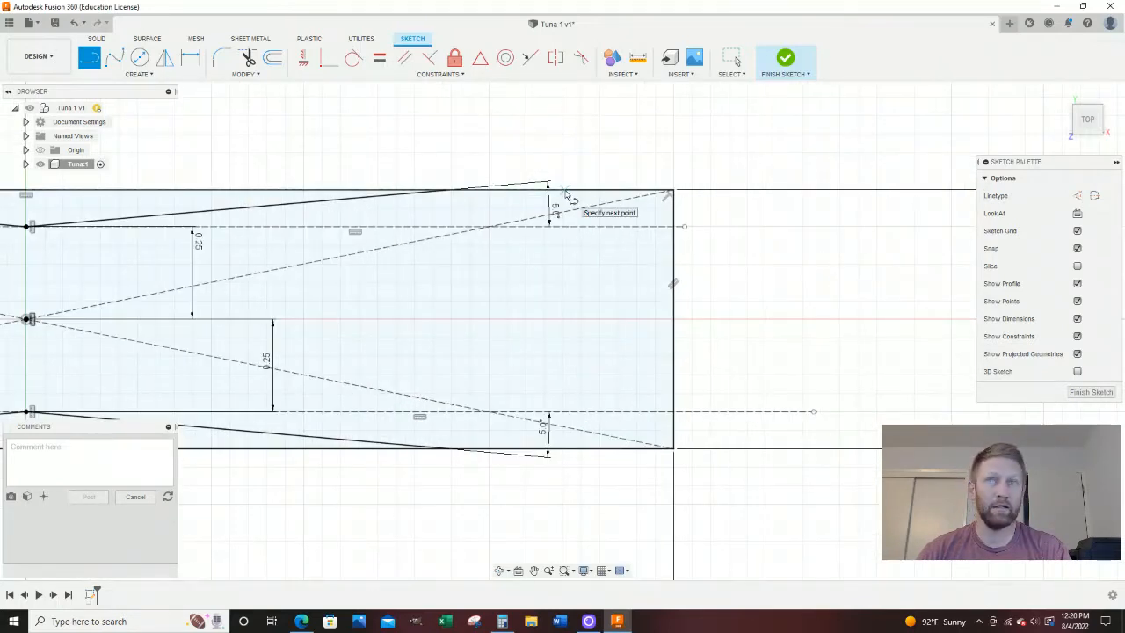
double_click(674, 275)
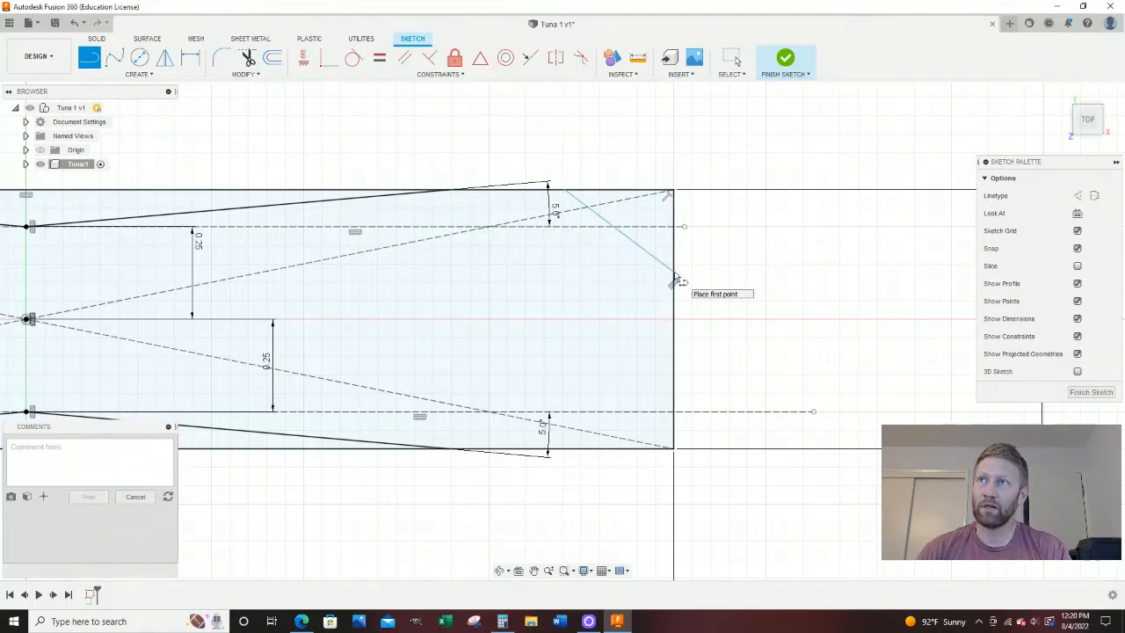
key(Escape)
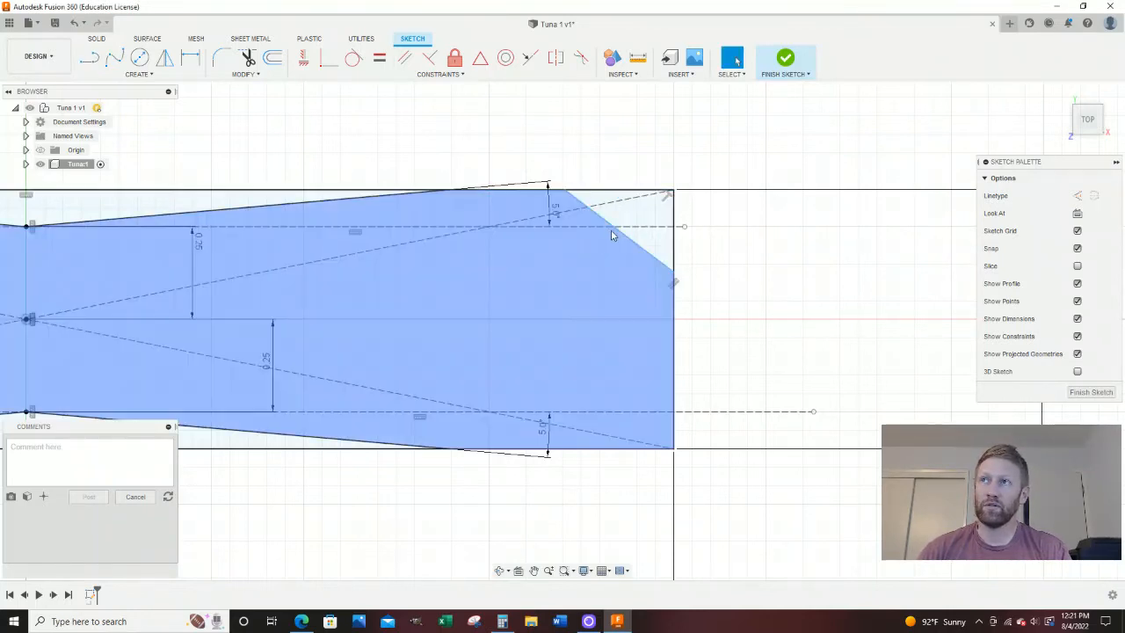
click(642, 260)
drag(642, 262, 631, 260)
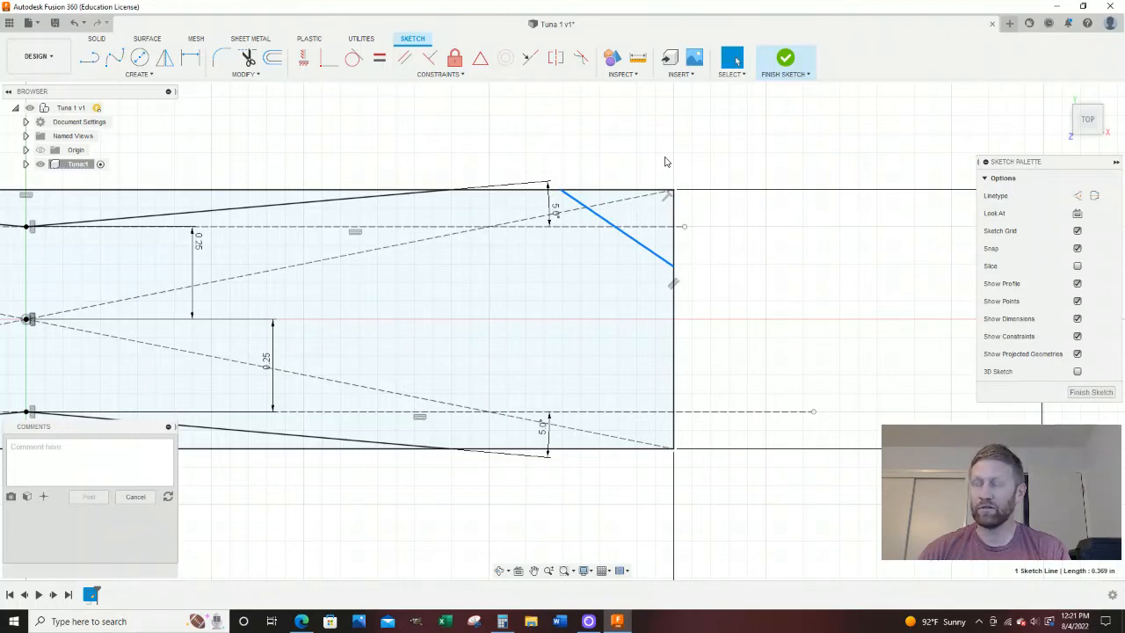
key(d)
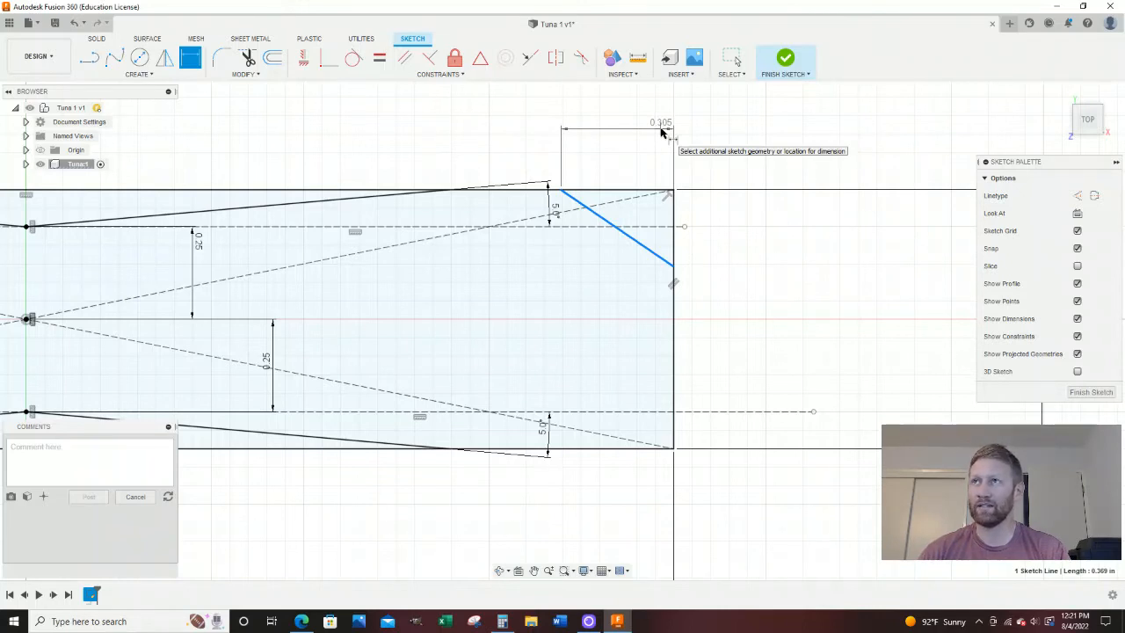
key(Escape)
key(Escape)
Dimension the upper-right diagonal's horizontal distance from its upper endpoint to the rectangle's corner as 0.275 in
key(r)
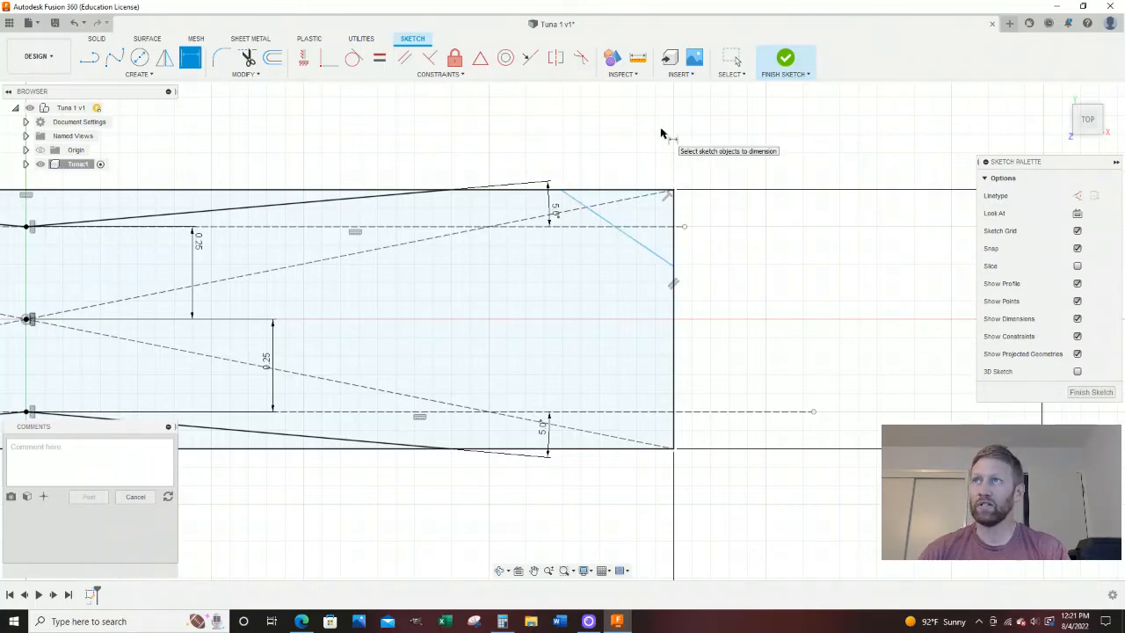
click(561, 189)
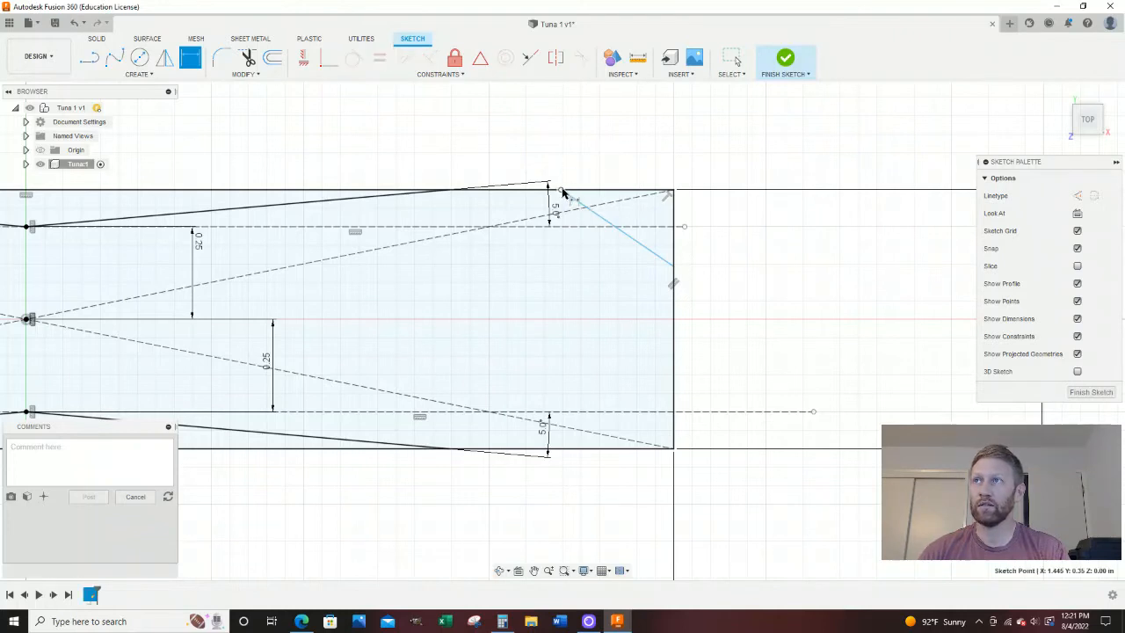
click(672, 189)
click(640, 139)
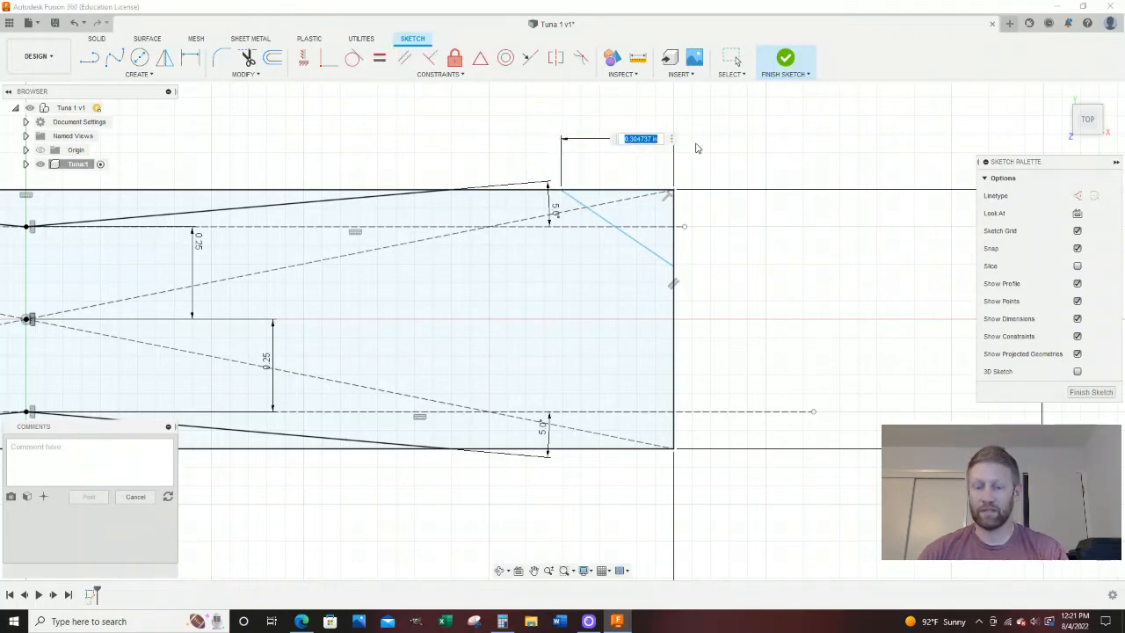
text(275)
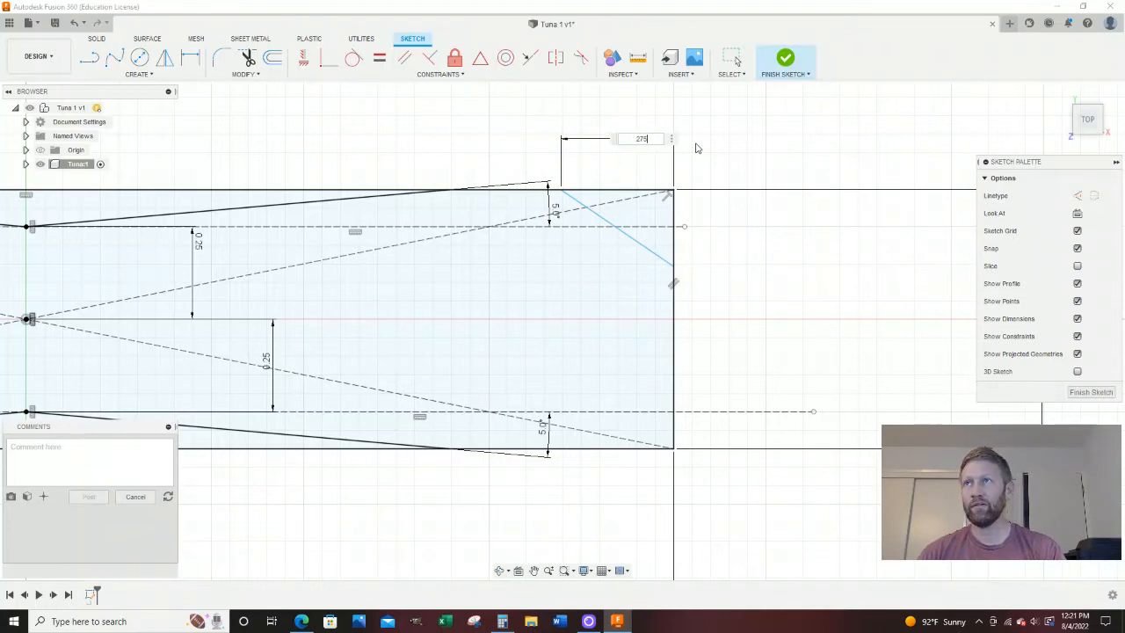
key(Return)
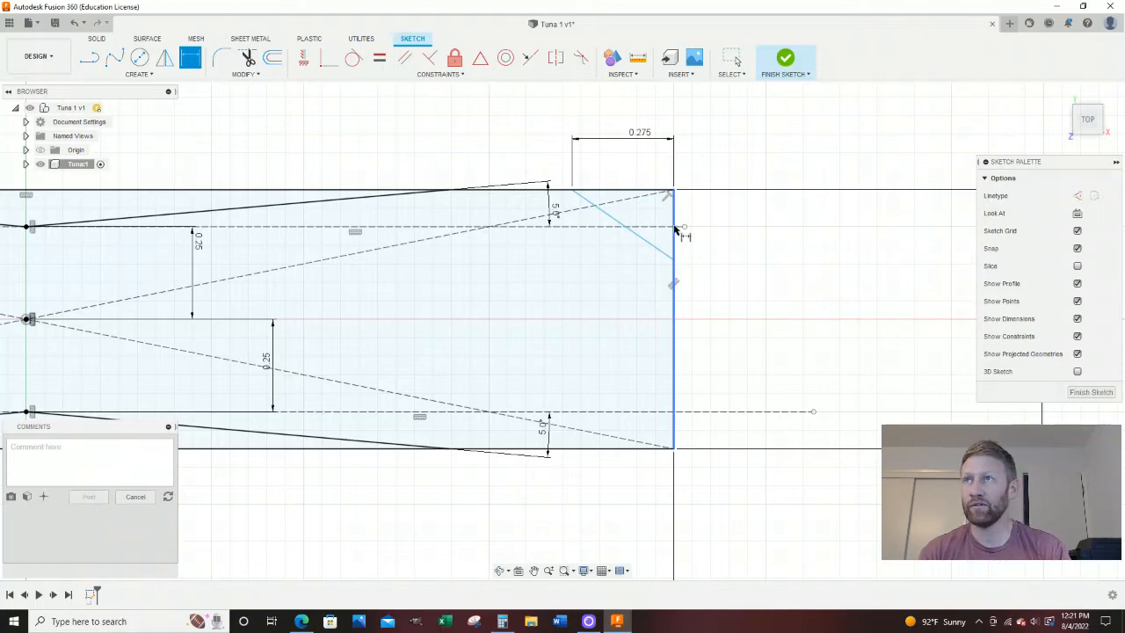
Dimension the vertical distance from the rectangle's upper-right corner to the diagonal's lower endpoint as 0.10 in
click(673, 191)
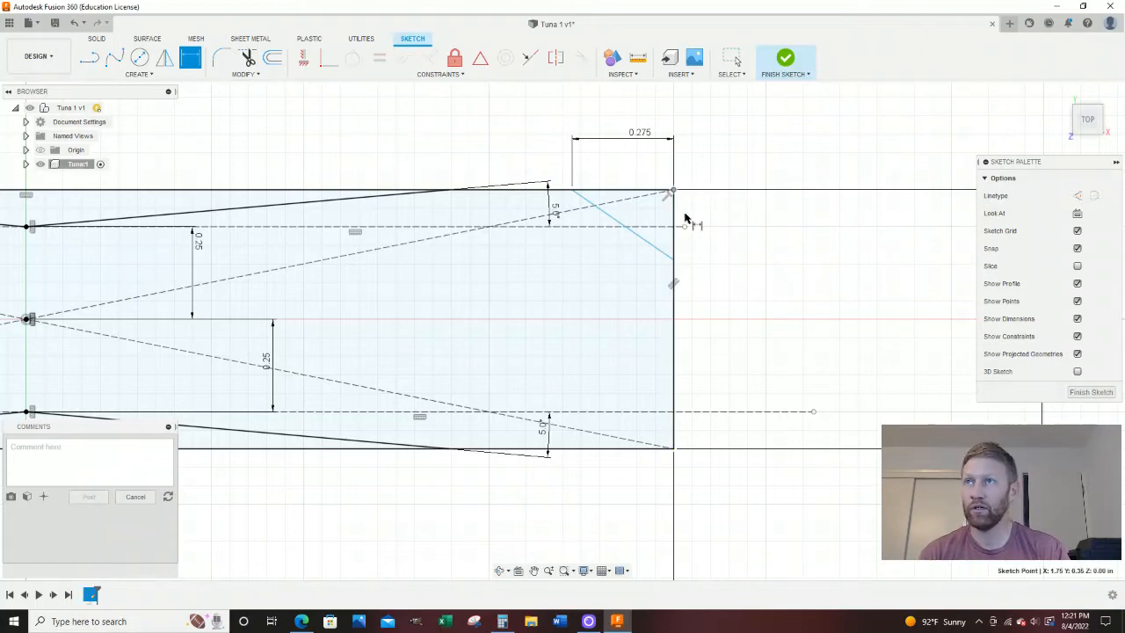
click(674, 260)
click(735, 250)
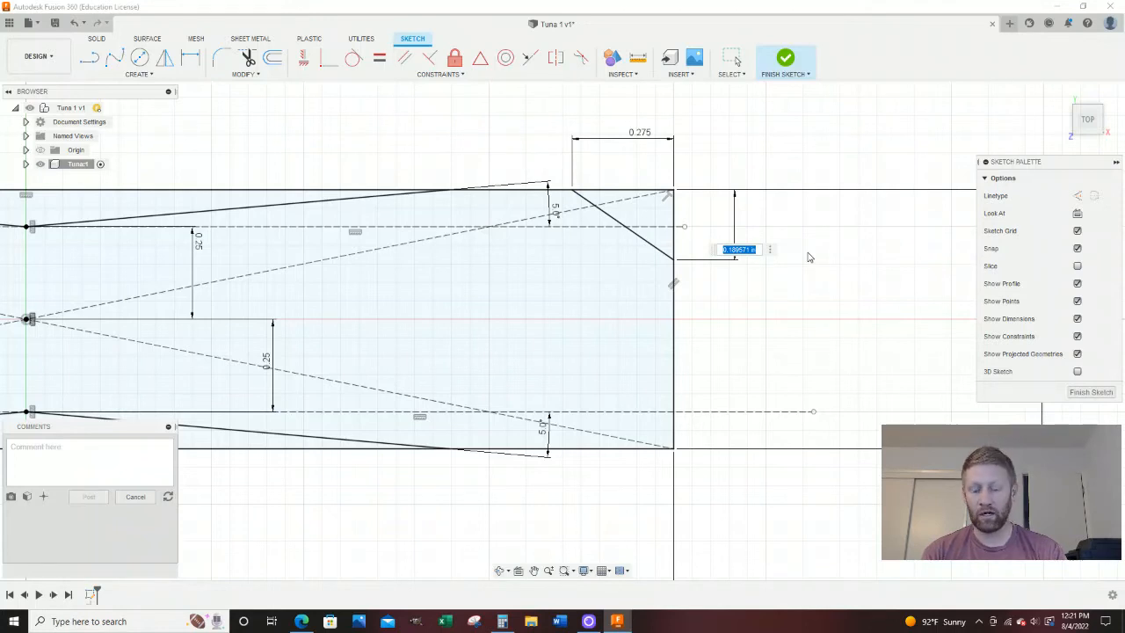
text(1)
key(Return)
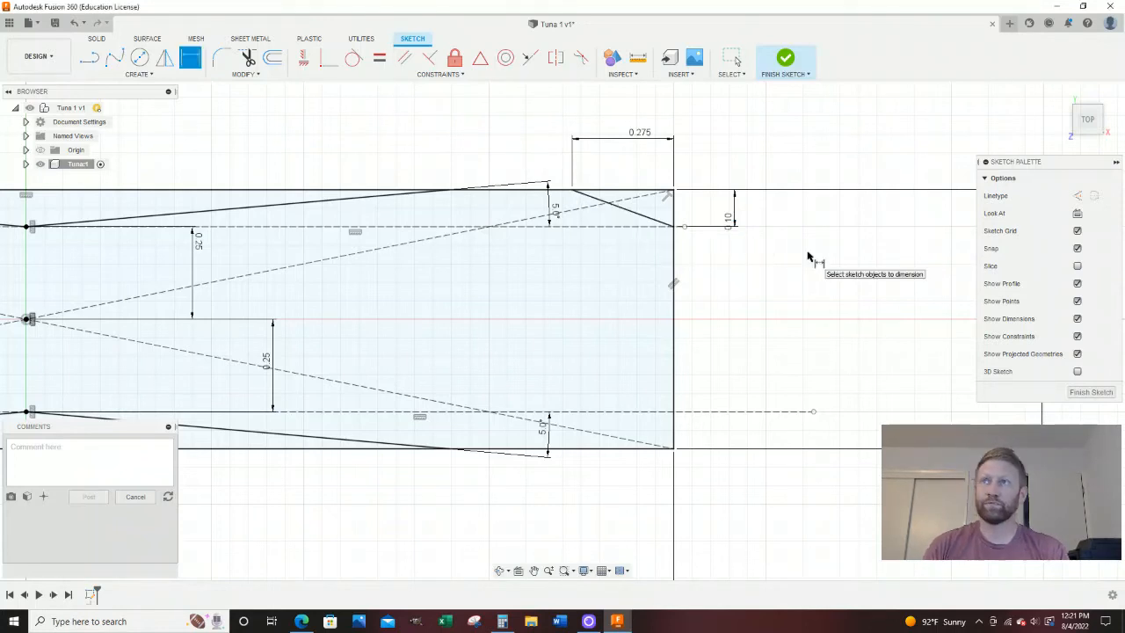
Draw a diagonal line across the rectangle's lower-right corner, starting on the lower edge about 0.28 in from the corner
scroll(842, 252, down, 2)
scroll(844, 257, down, 1)
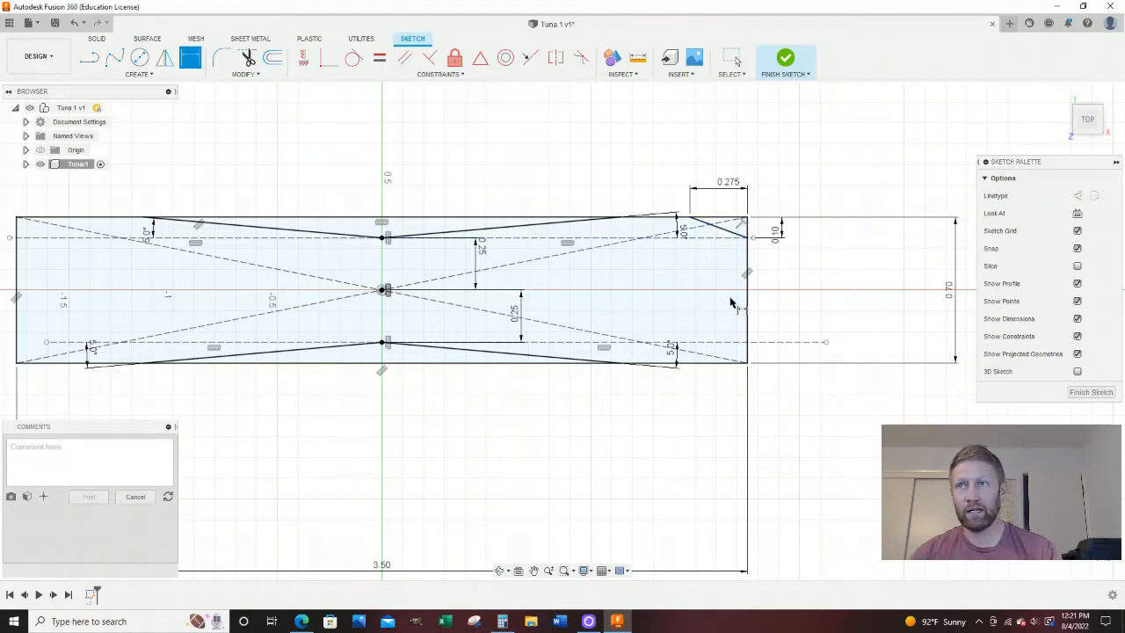
scroll(730, 301, up, 1)
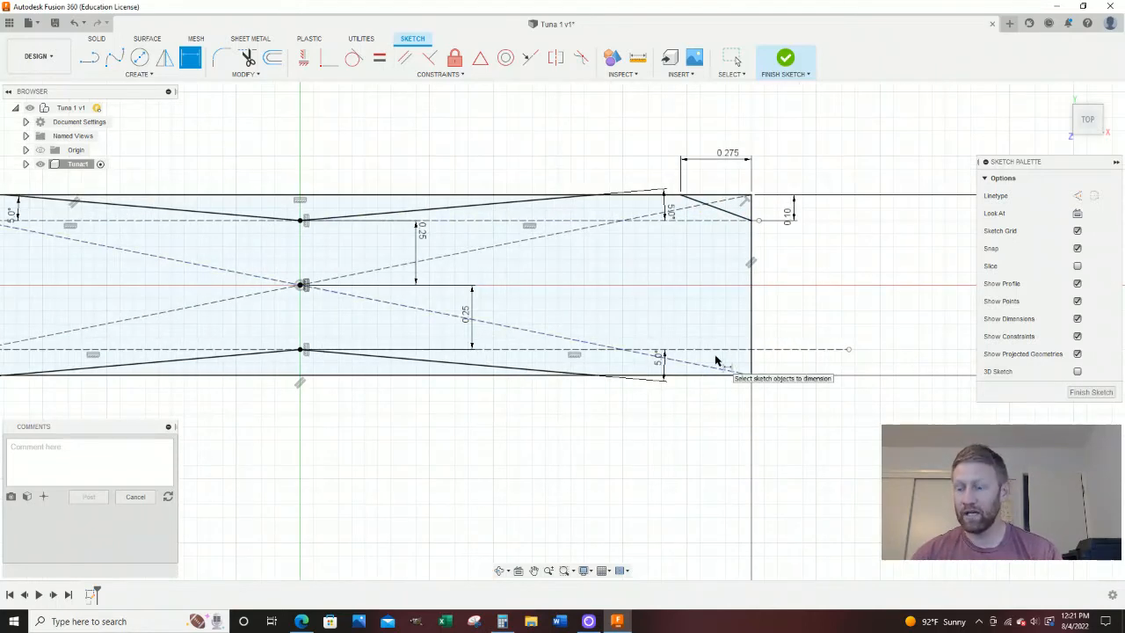
key(l)
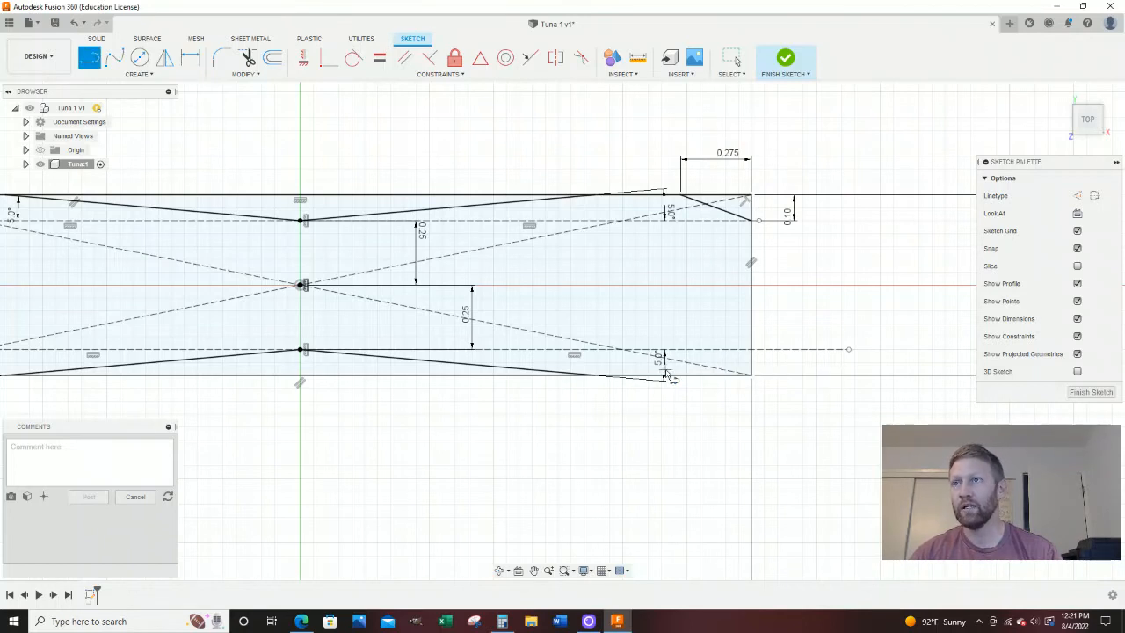
click(678, 378)
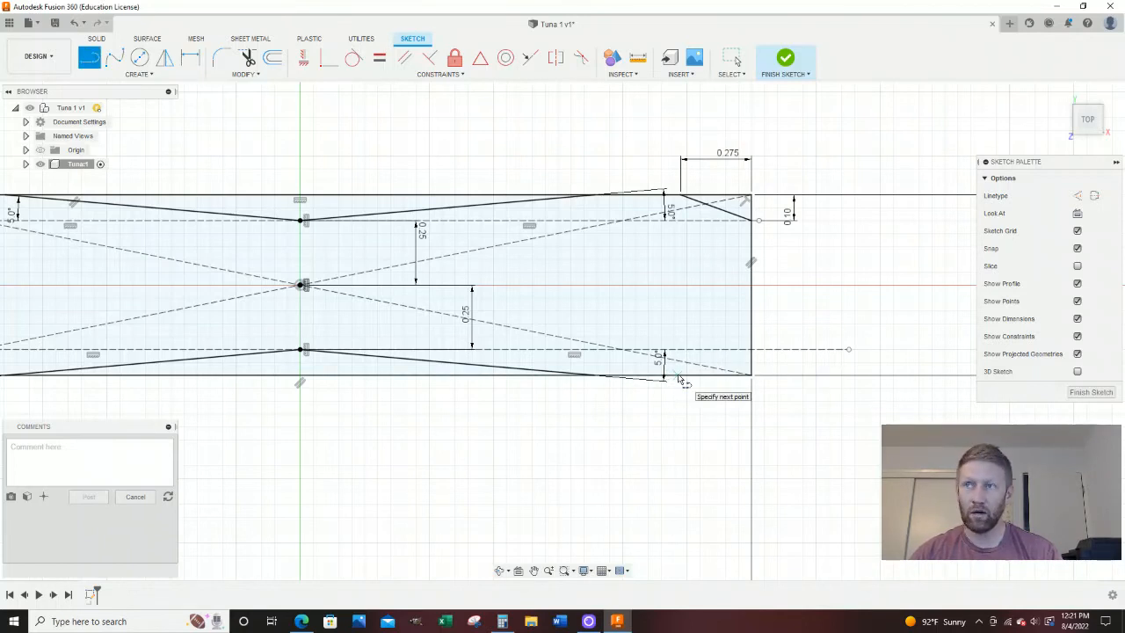
click(751, 334)
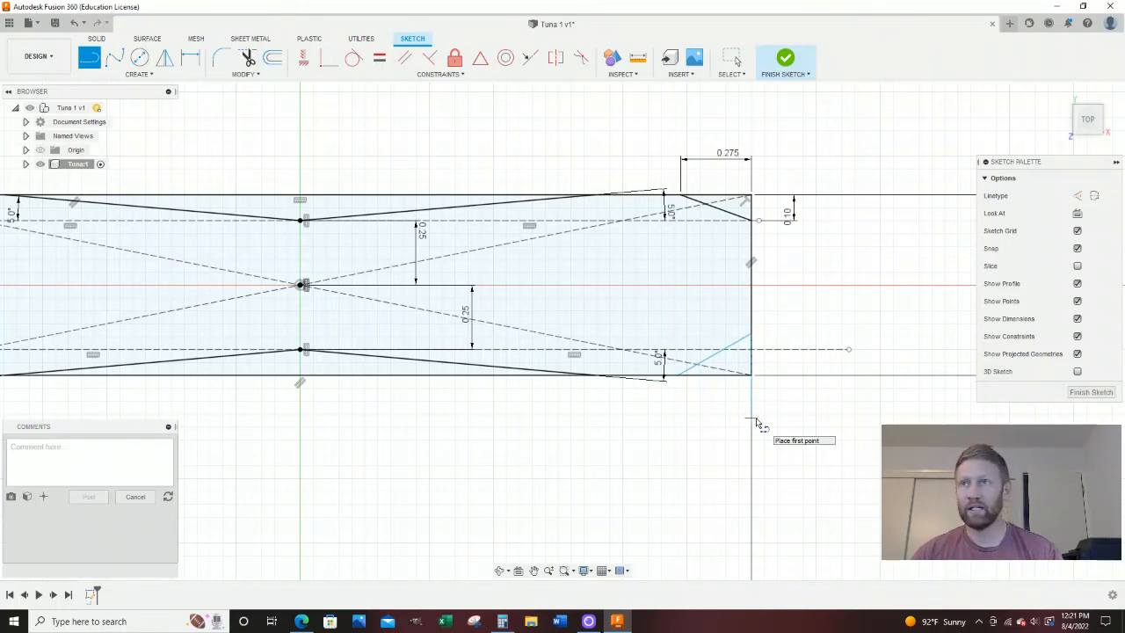
Dimension the horizontal distance from the lower-right diagonal's lower endpoint to the rectangle's corner as 0.275 in
key(d)
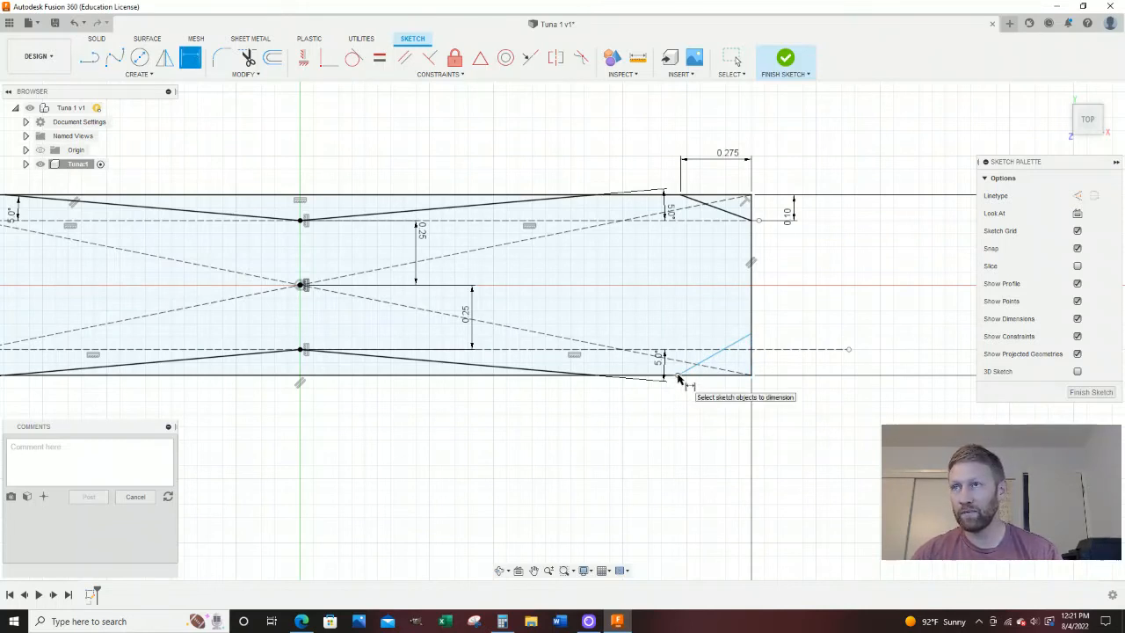
click(677, 376)
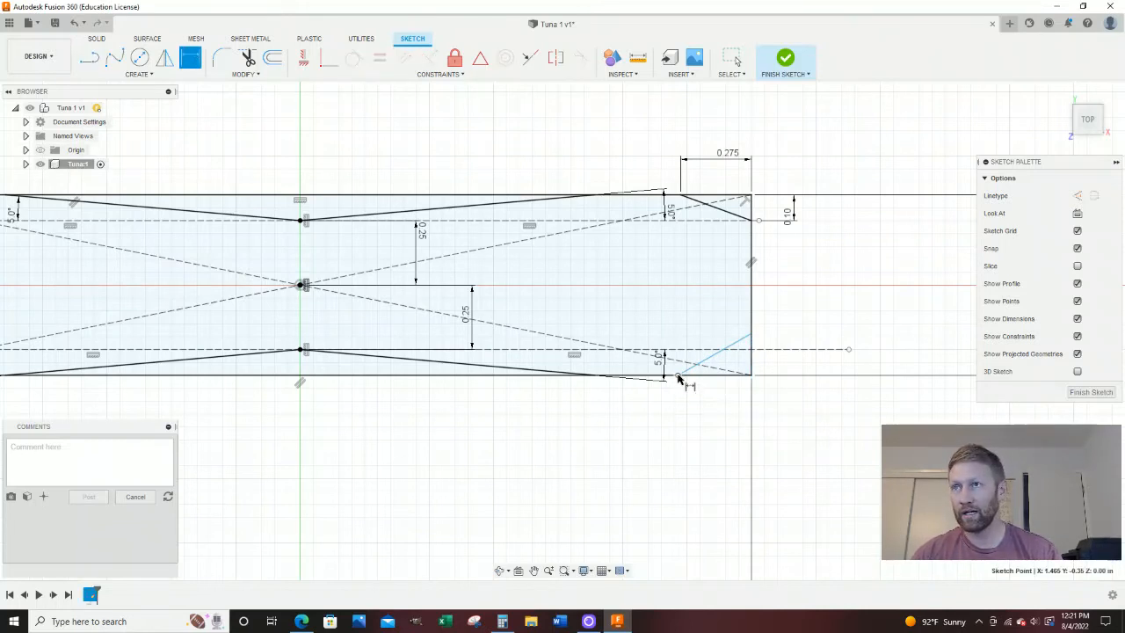
click(751, 377)
click(729, 413)
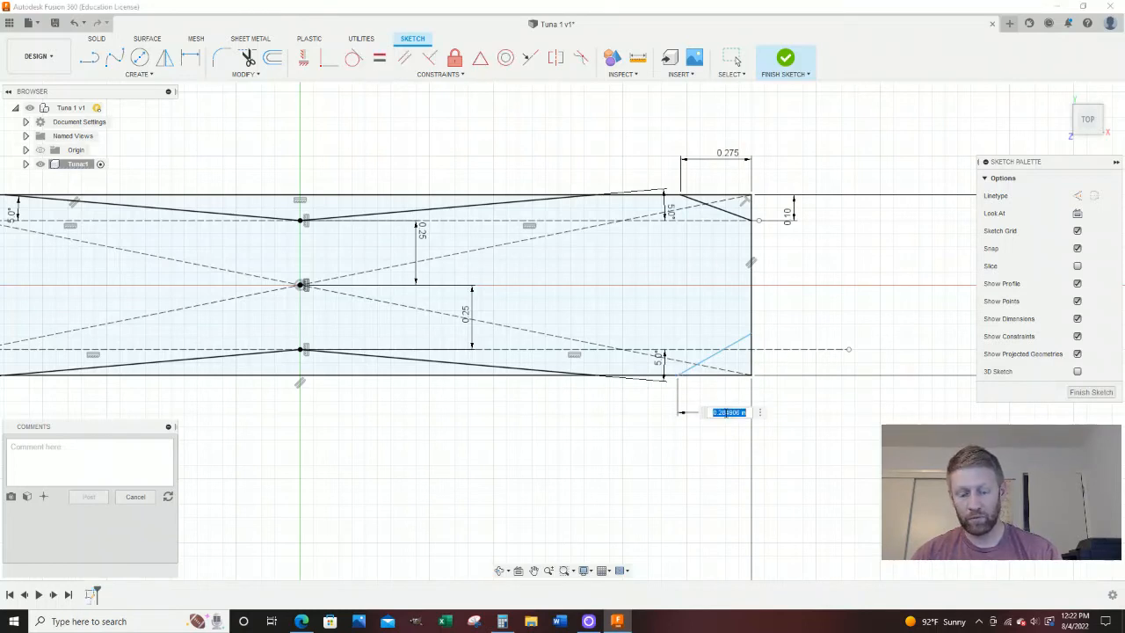
text(2)
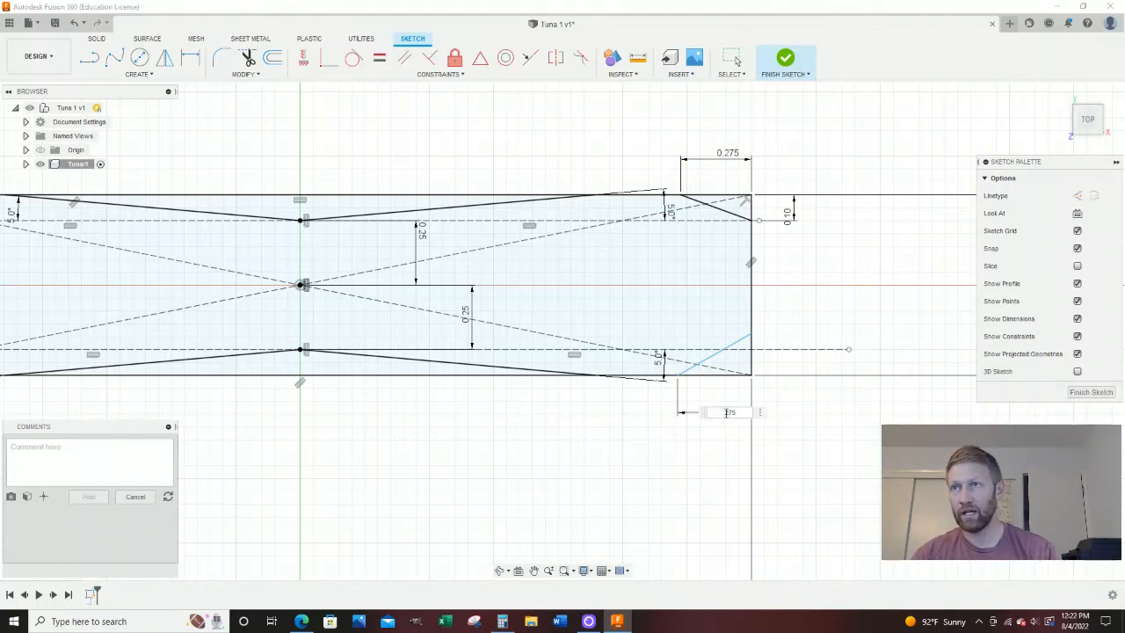
text(75)
key(Return)
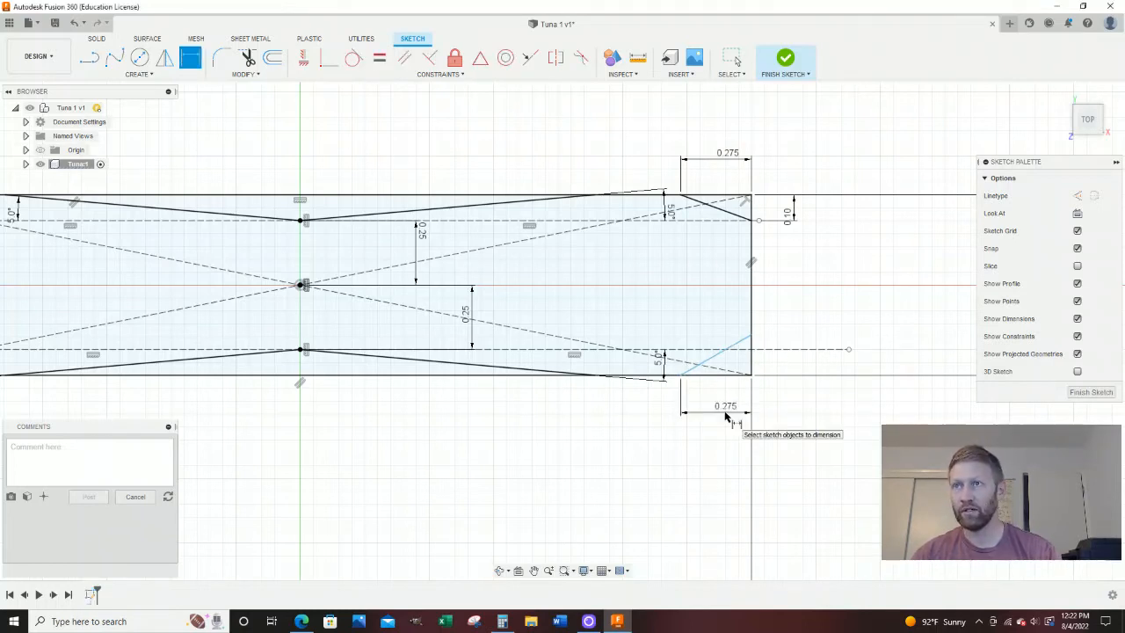
Dimension the vertical distance from the lower-right diagonal's upper endpoint to the rectangle's lower-right corner as 0.10 in
click(752, 336)
click(751, 376)
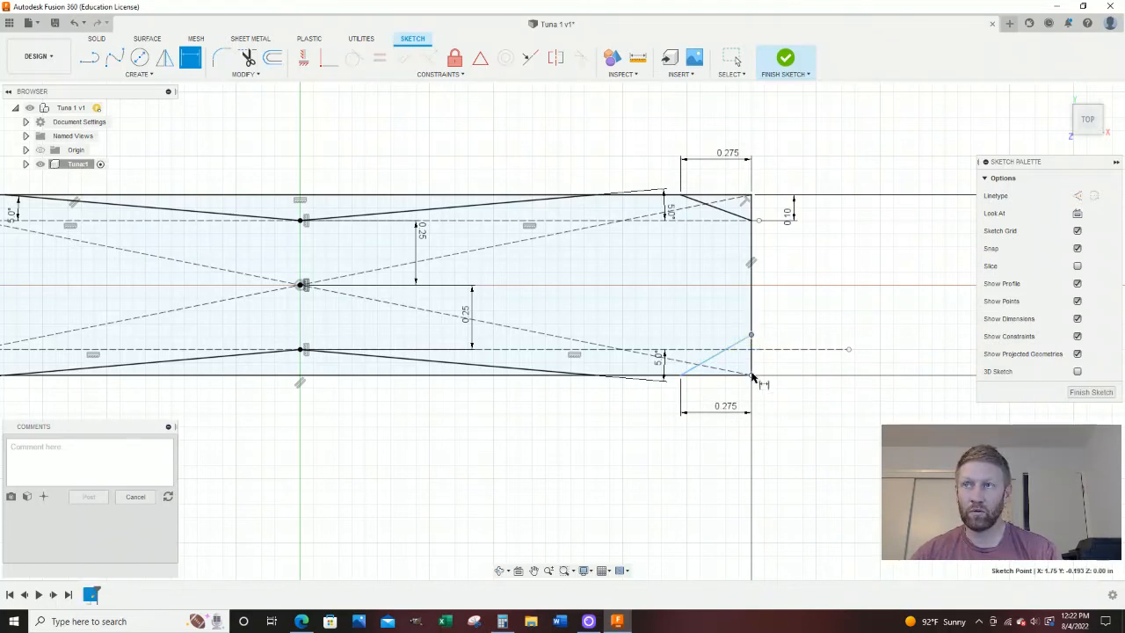
click(784, 364)
key(BackSpace)
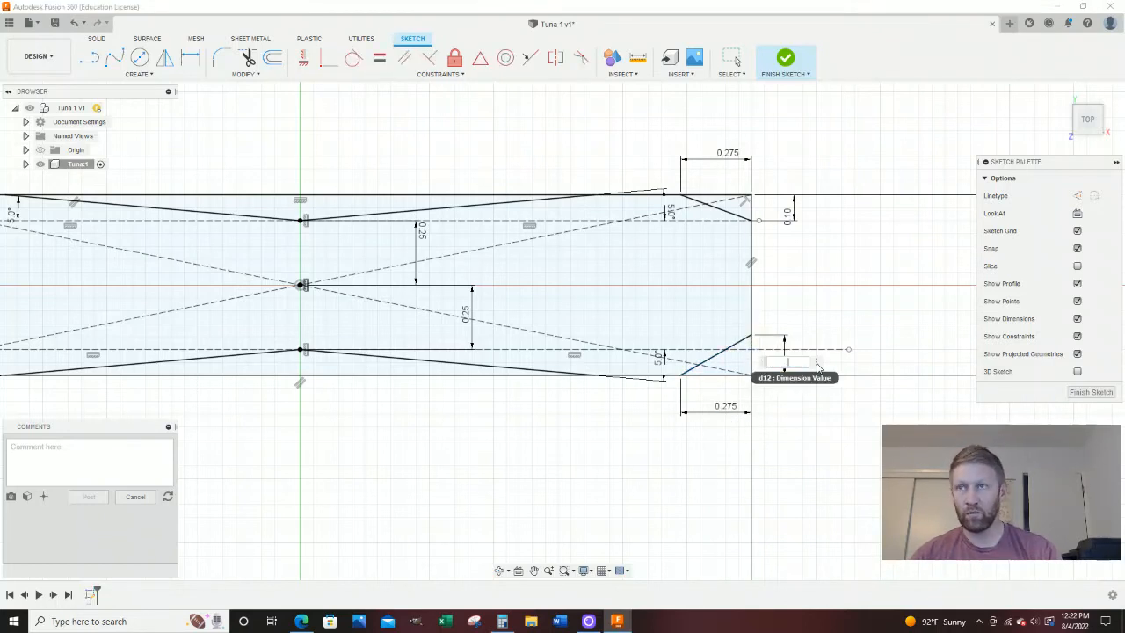
text(.1)
key(Return)
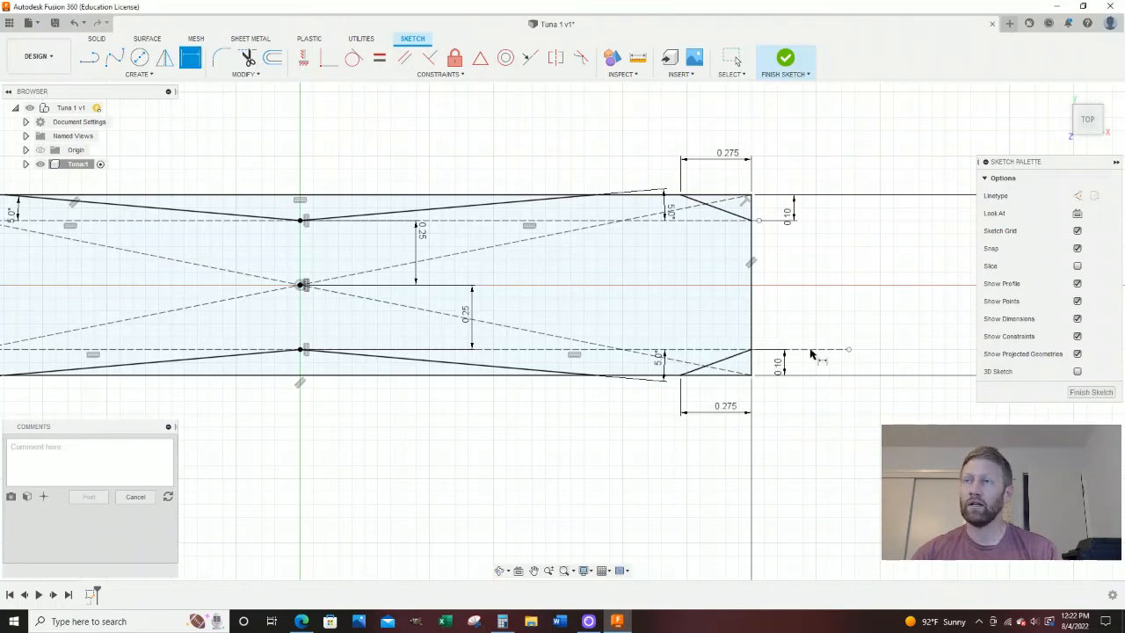
Inspect the corner cuts up close and examine the round end's diameters in the Tuna 1 drawing PDF
scroll(808, 352, down, 2)
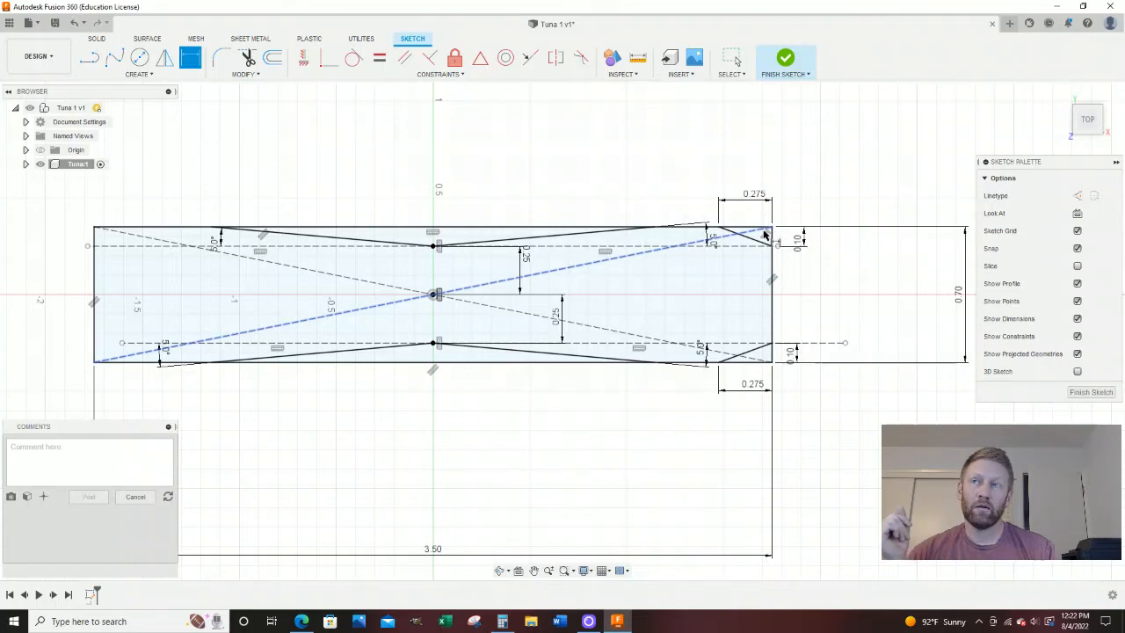
scroll(765, 235, up, 4)
scroll(765, 233, up, 3)
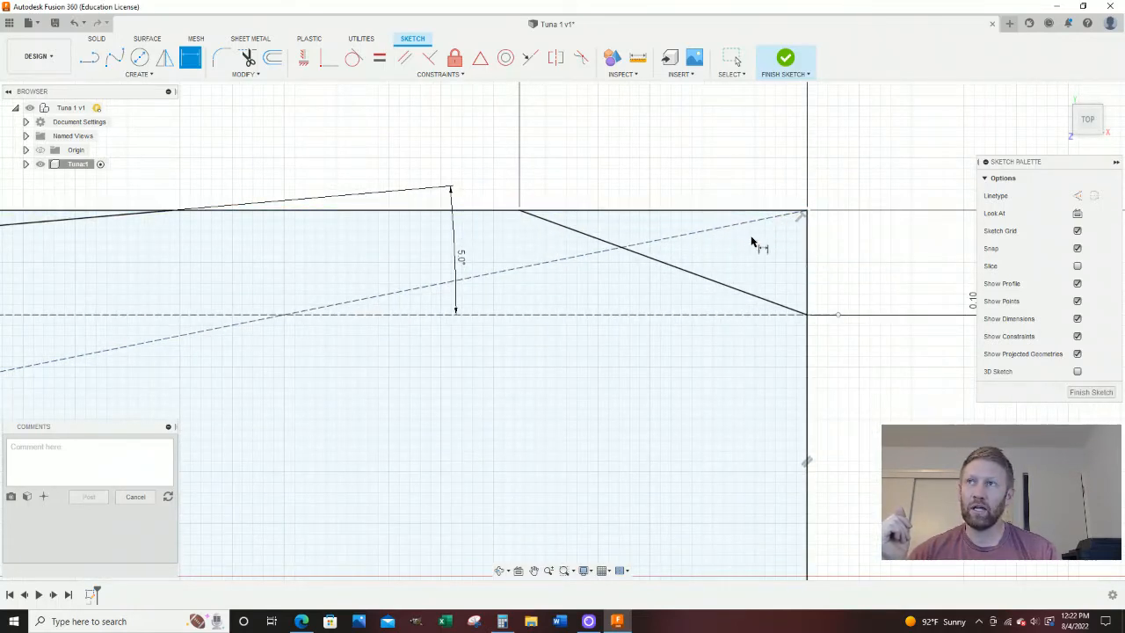
scroll(829, 241, down, 4)
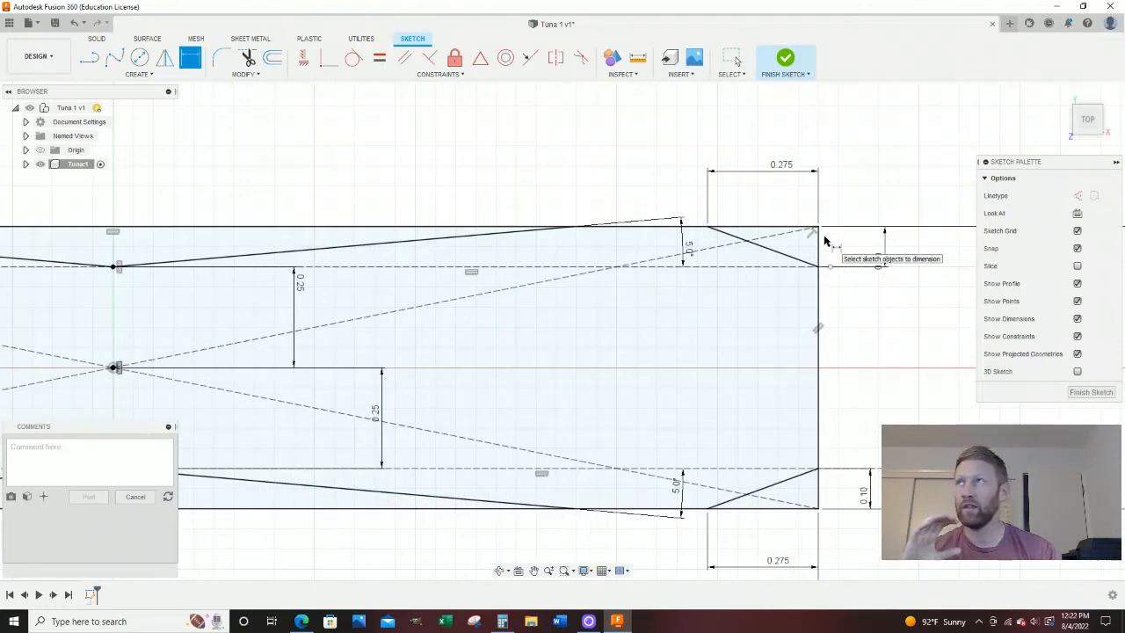
scroll(826, 243, down, 3)
scroll(839, 312, down, 2)
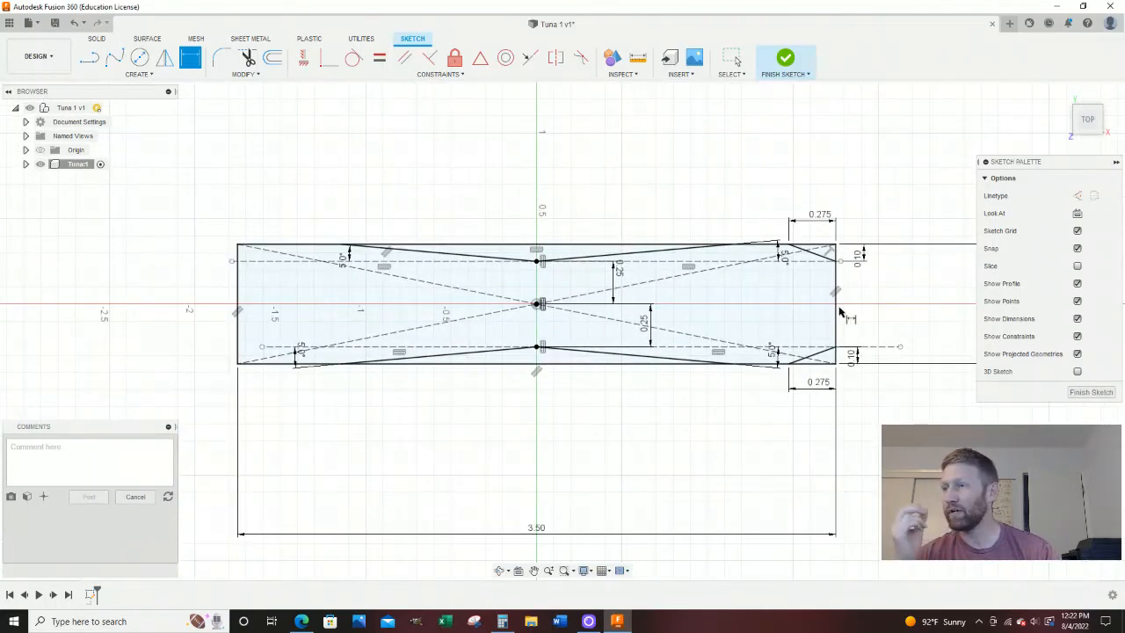
click(301, 622)
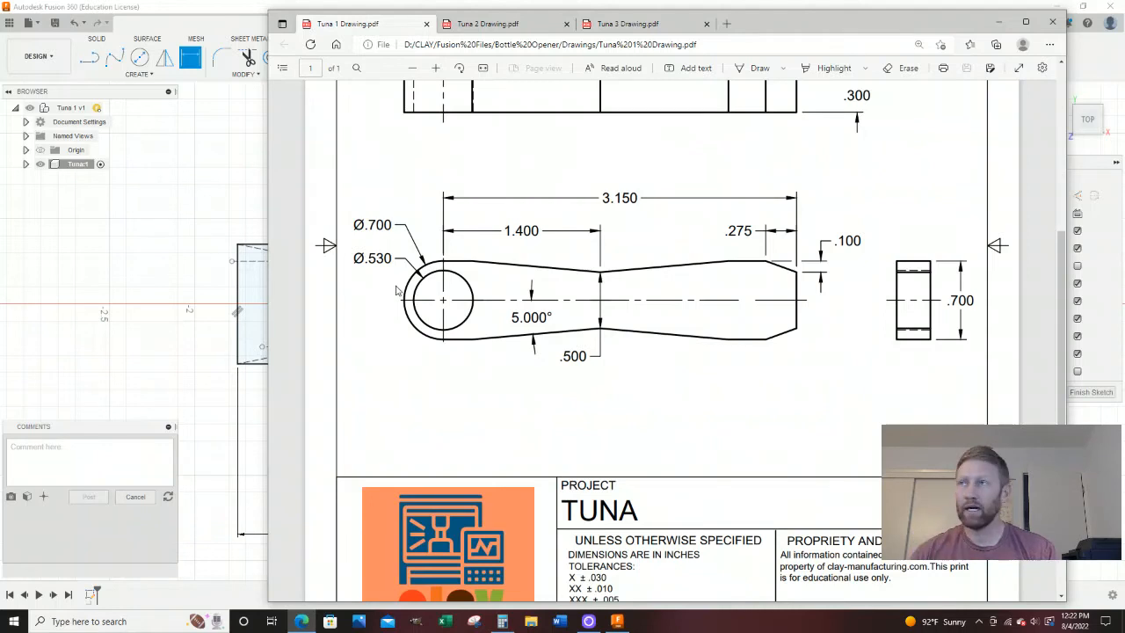
ctrl+scroll(341, 279, up, 2)
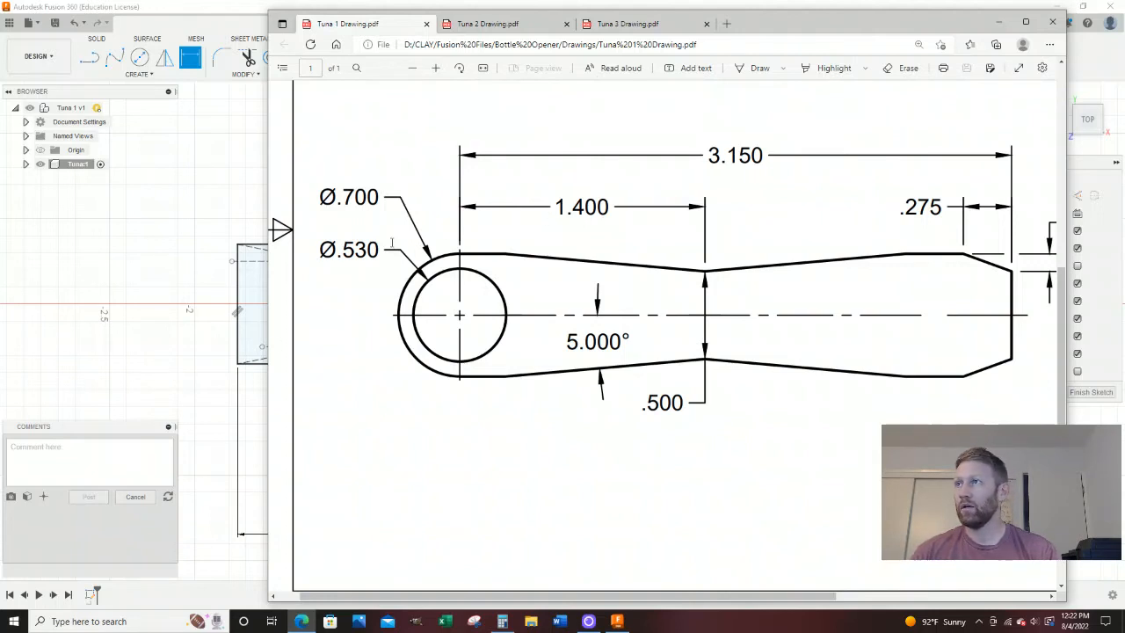
click(211, 369)
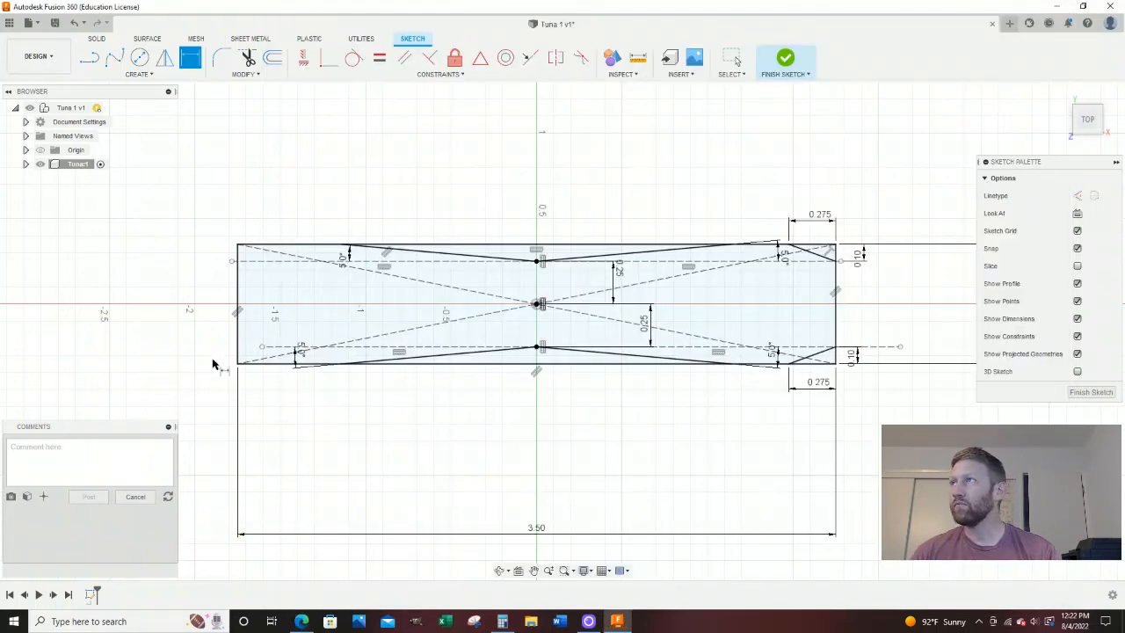
Draw a 0.53 in diameter centre-point circle inside the rectangle's left end, slightly above the horizontal axis
click(143, 65)
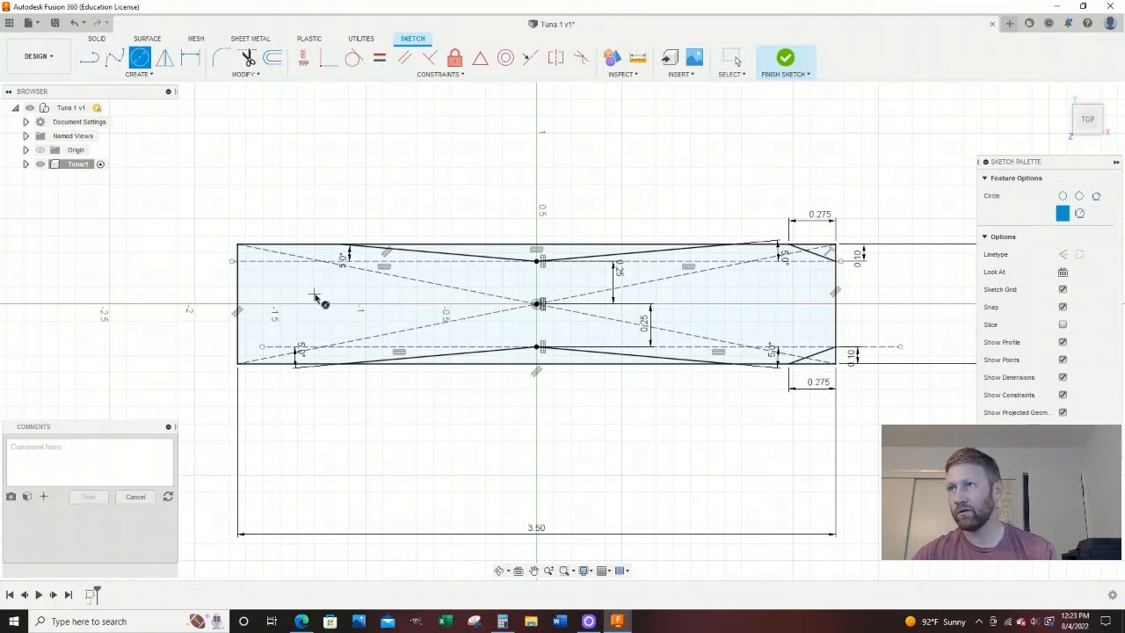
click(314, 298)
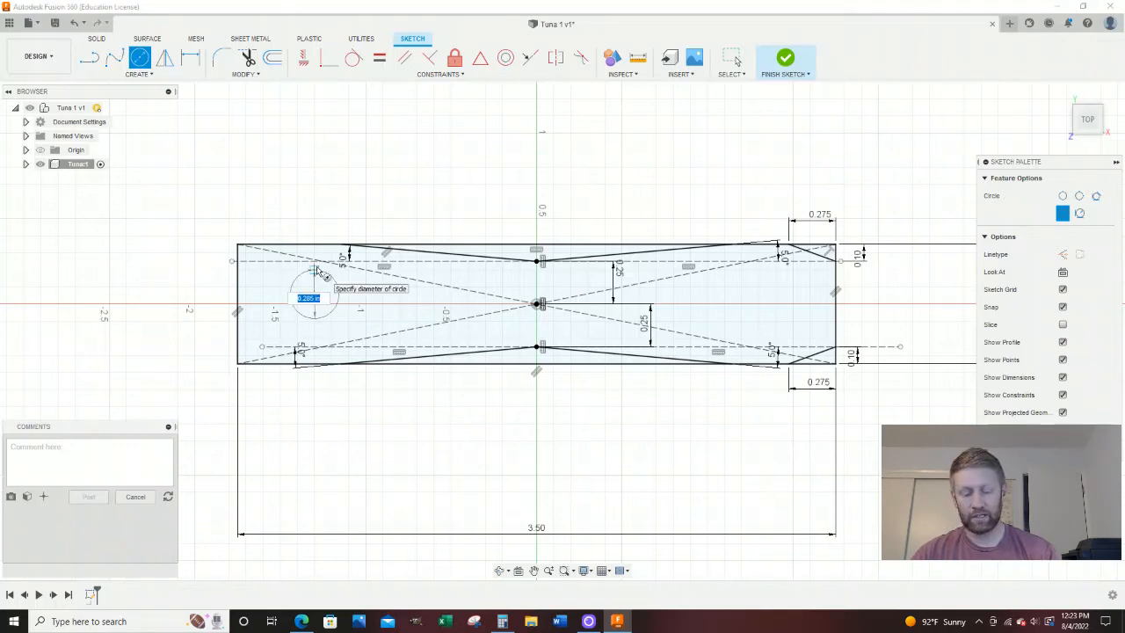
key(BackSpace)
text(.53)
key(Return)
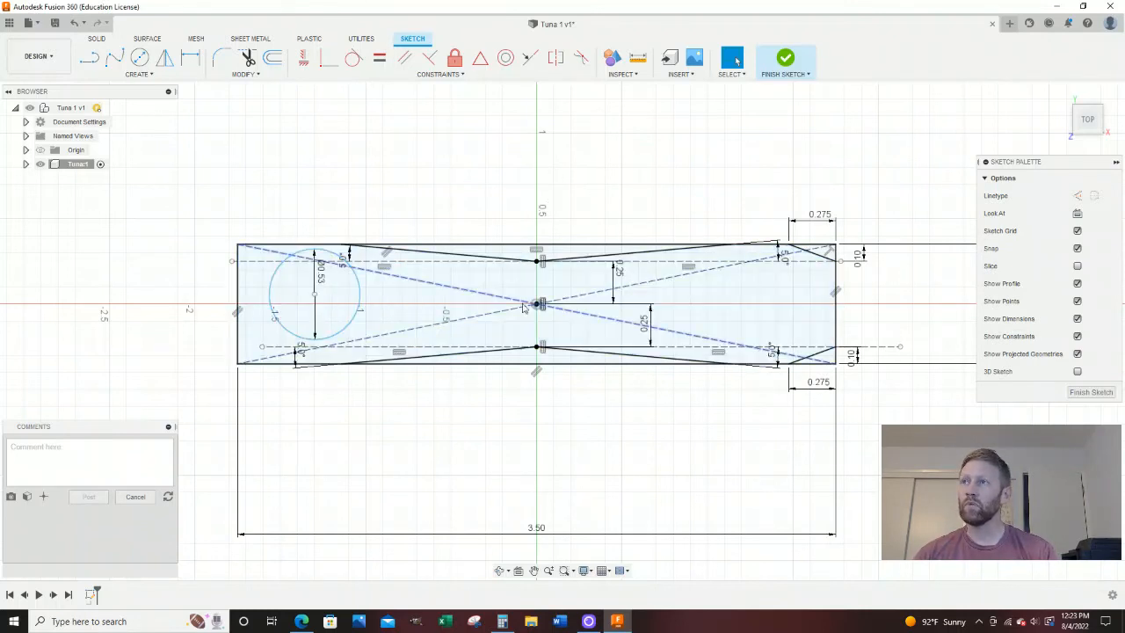
Constrain the circle's centre horizontally to the origin and move the circle along the axis to test its remaining freedom
click(303, 57)
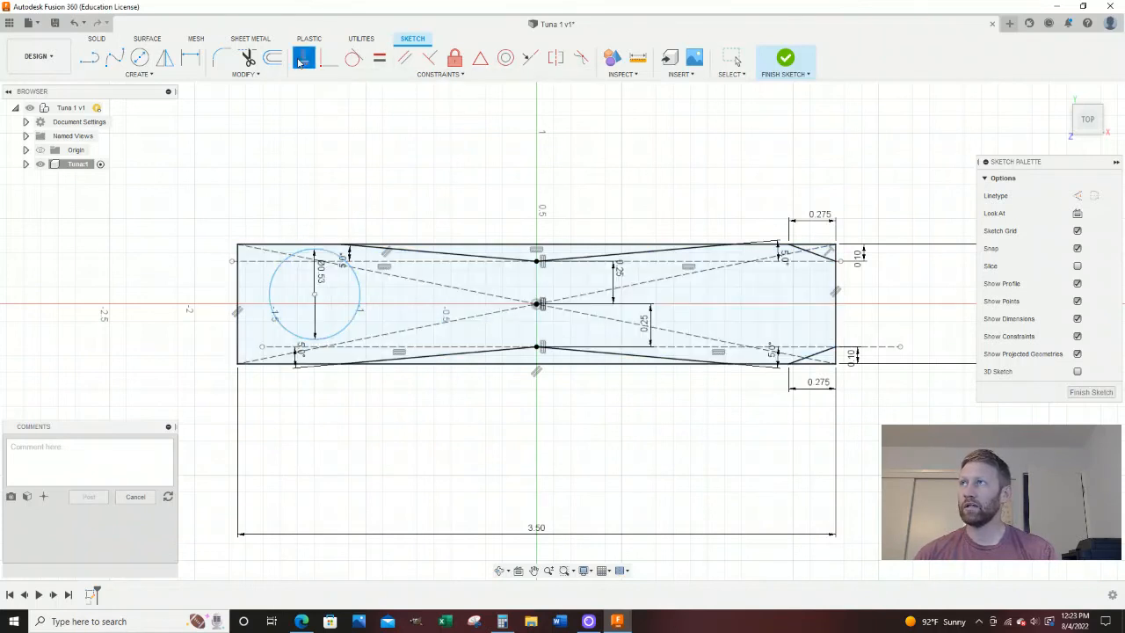
click(536, 303)
click(316, 295)
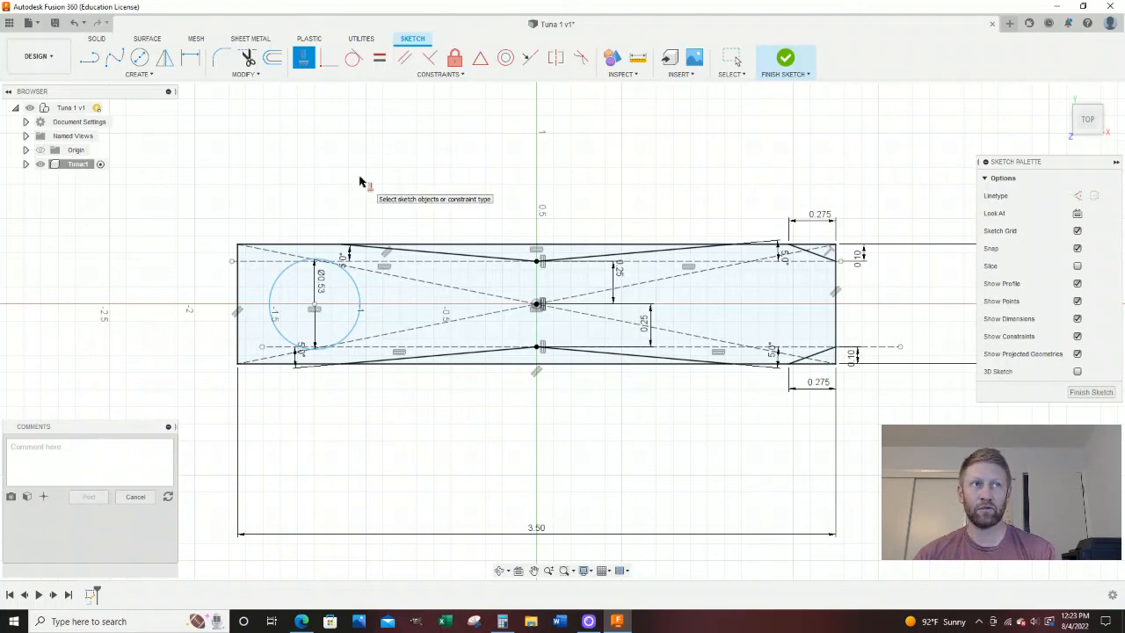
key(Escape)
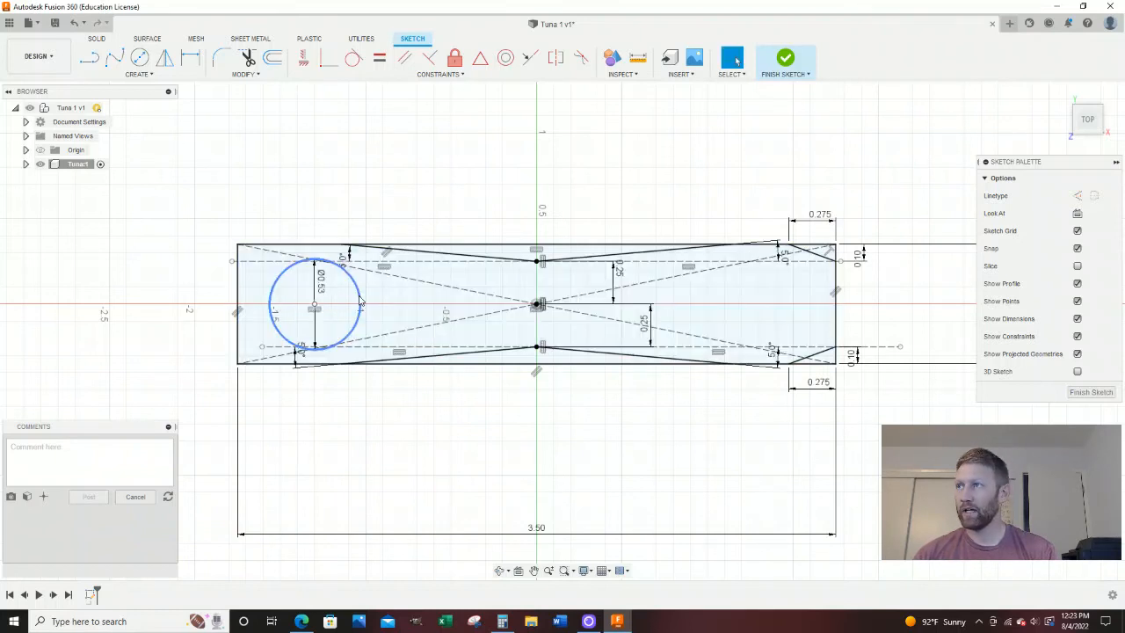
drag(360, 300, 296, 277)
click(314, 167)
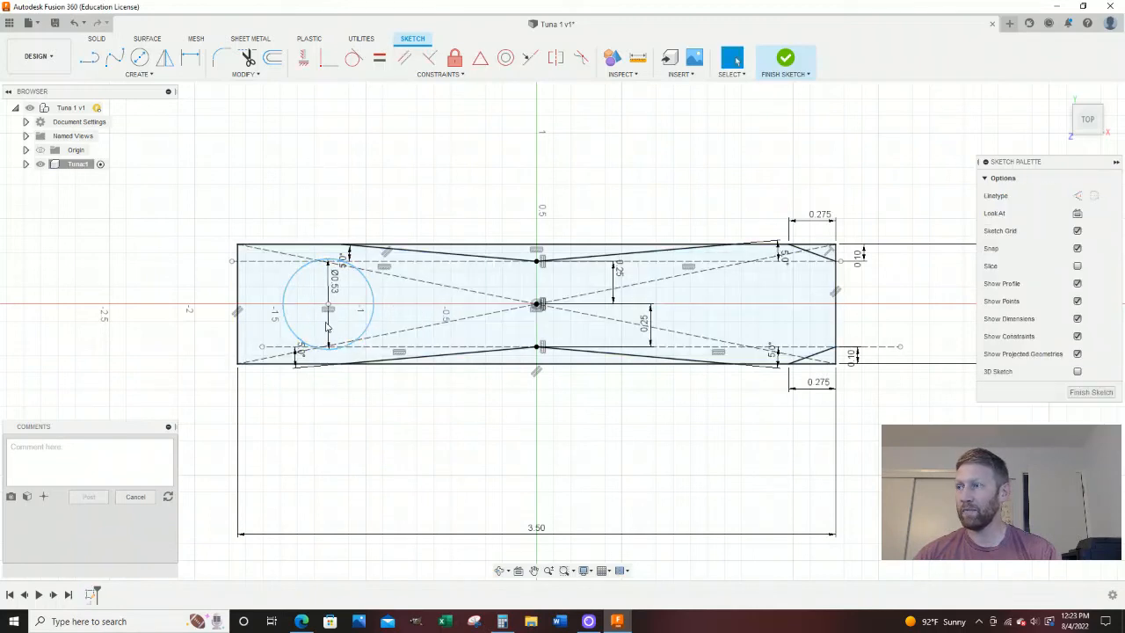